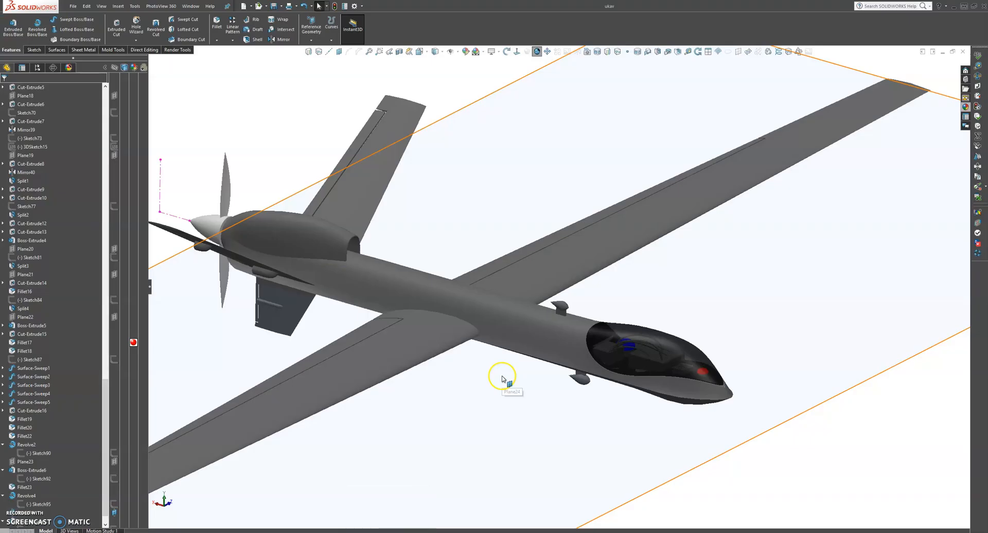
Compare the drone model with the reference photo Drone-Firing.jpg, looking at the antennas on the upper fuselage
scroll(535, 327, "up", 3)
scroll(576, 294, "down", 6)
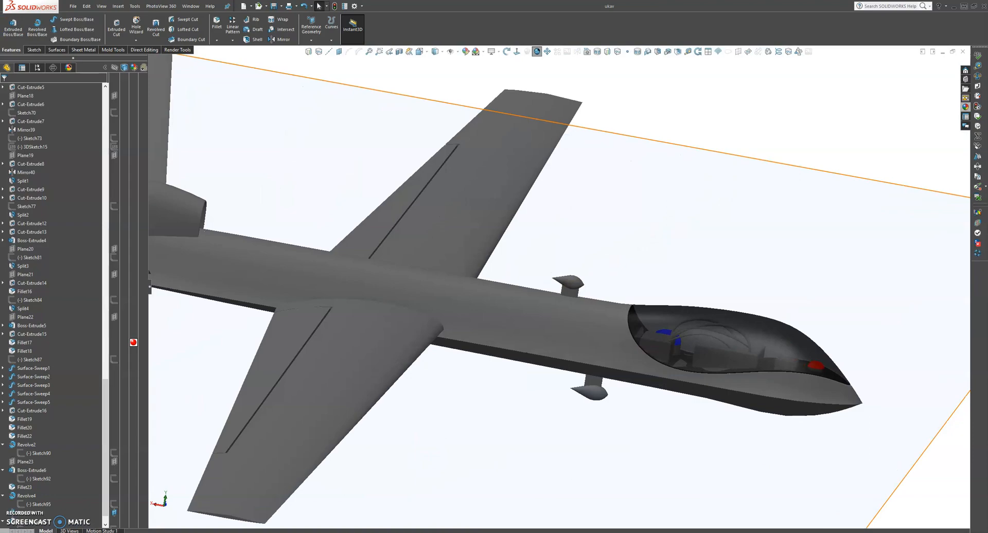
left_click(349, 532)
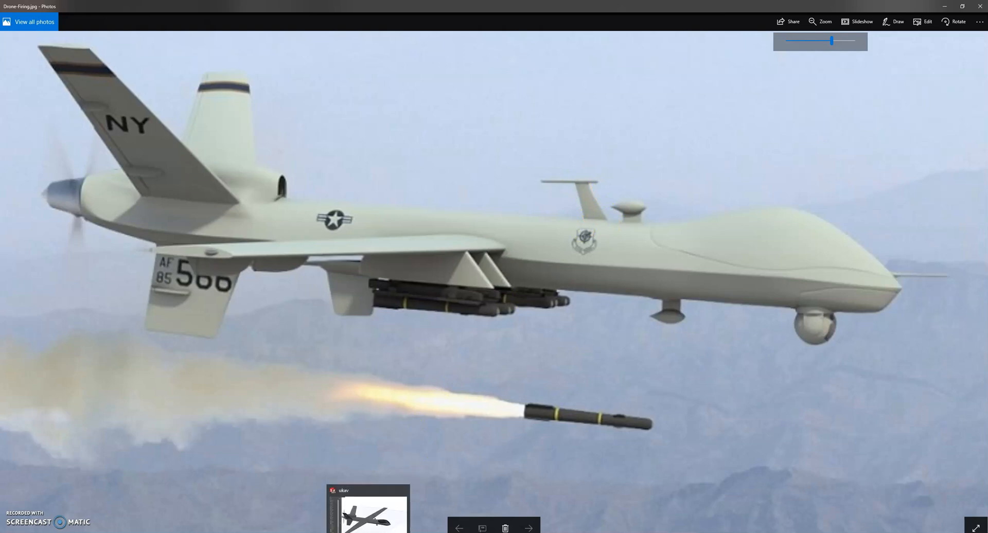
left_click(368, 532)
middle_click_drag(557, 327, 359, 386)
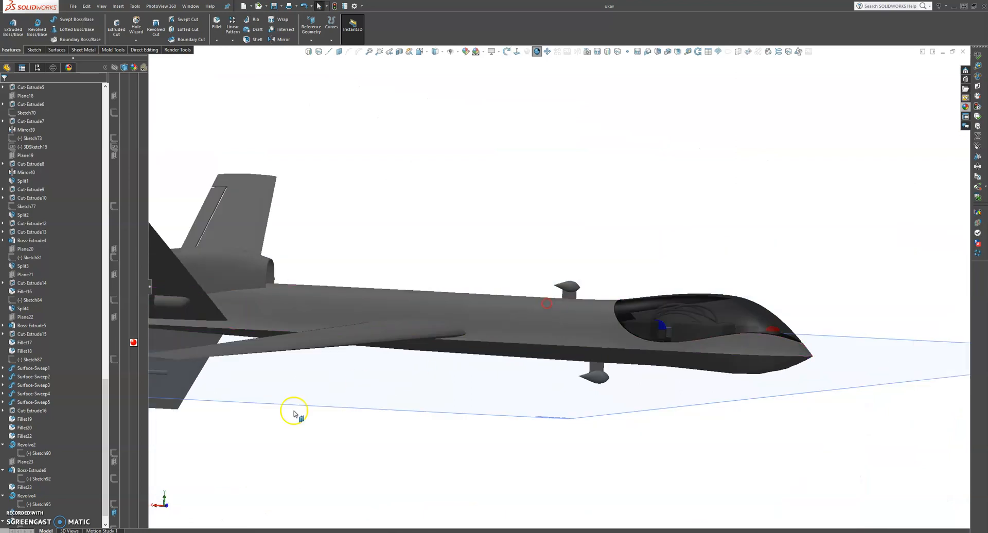
Find Plane23 above the fuselage among the recent features and make it visible
scroll(61, 502, "down", 1)
left_click(39, 503)
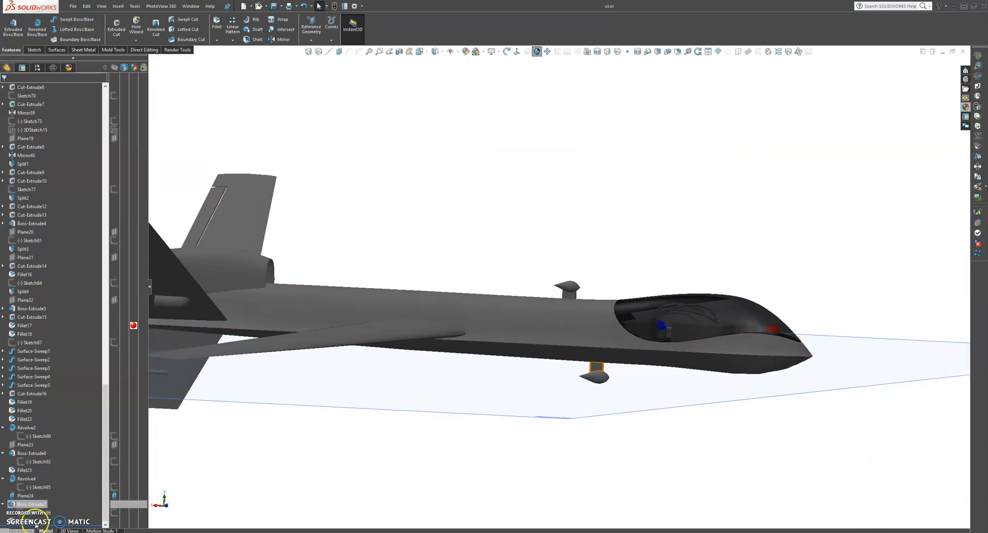
left_click(32, 497)
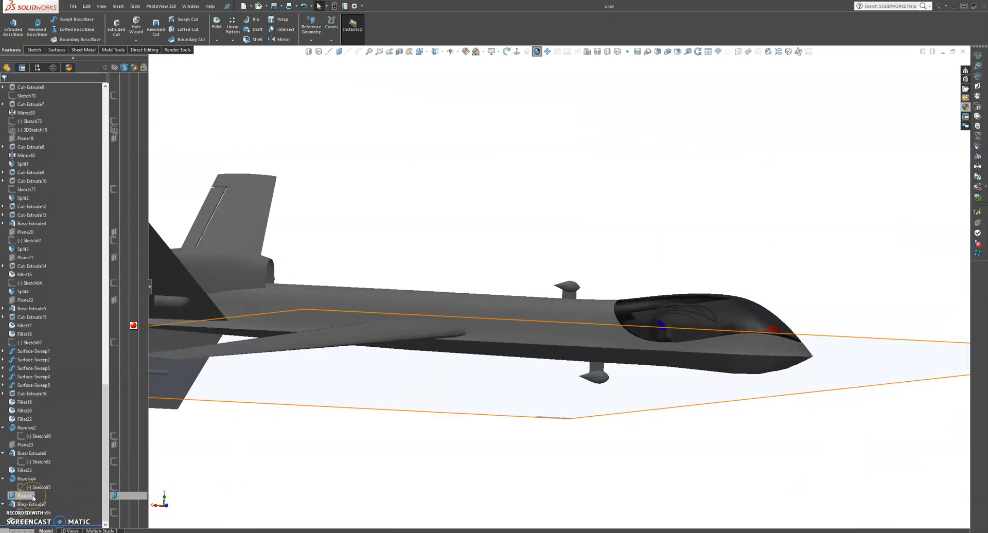
left_click(27, 445)
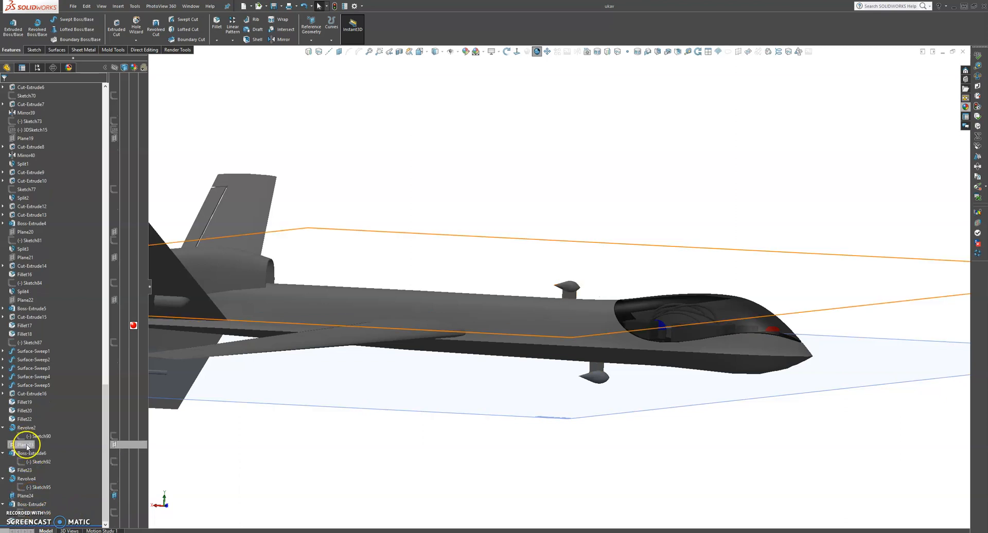
left_click(27, 446)
middle_click_drag(533, 497, 535, 490)
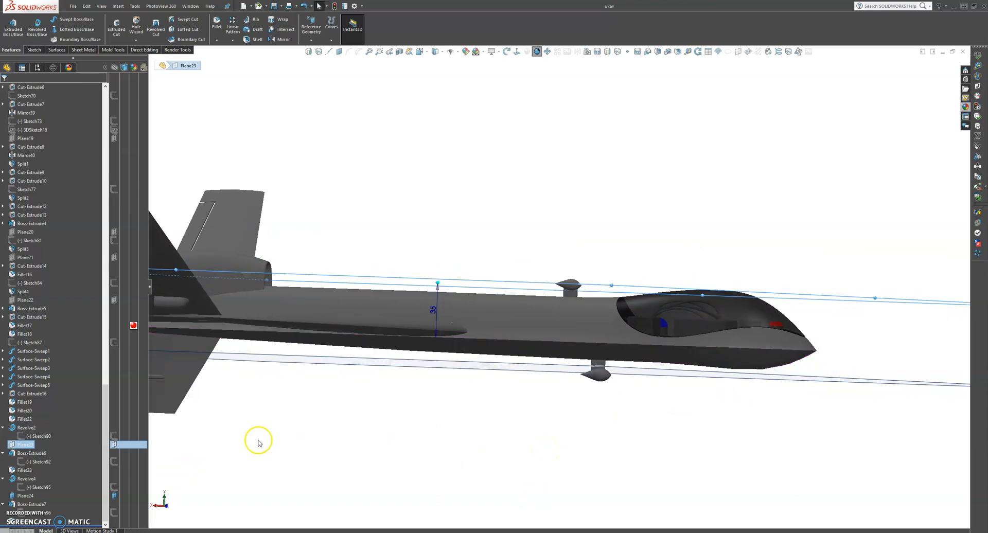
left_click(25, 446)
left_click(38, 433)
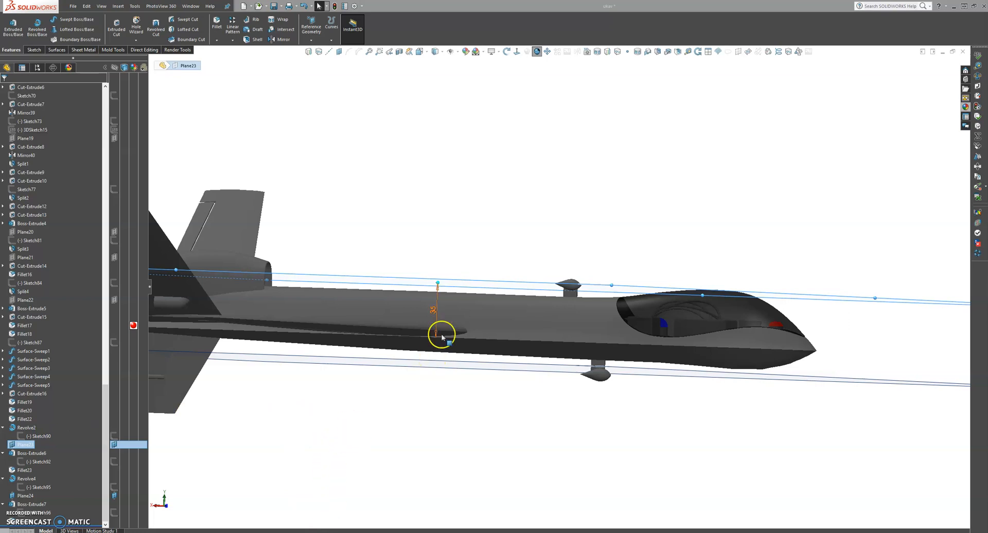
left_click(594, 206)
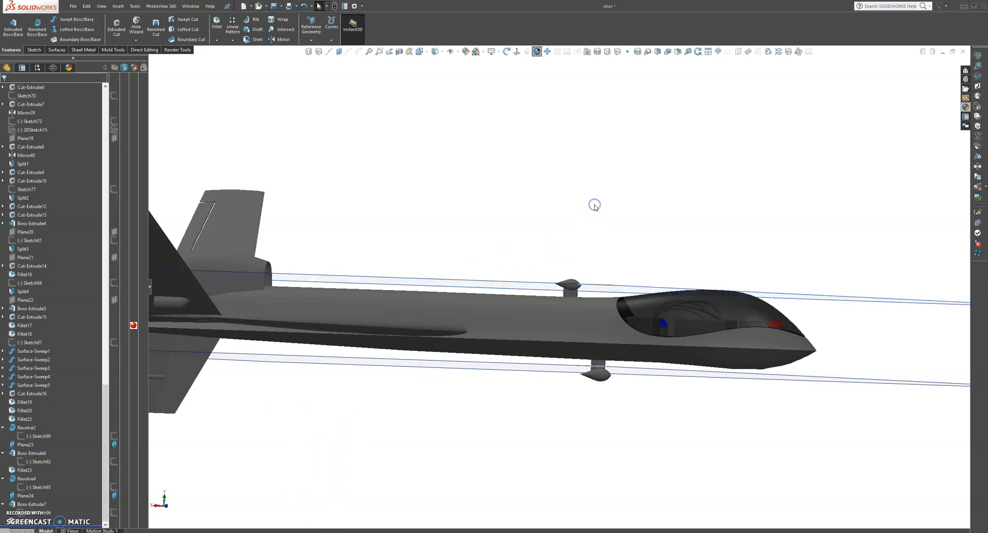
Create a reference plane offset 16 mm above Plane23, checking the antenna mast height against the reference photo
left_click(340, 52)
left_click(780, 296)
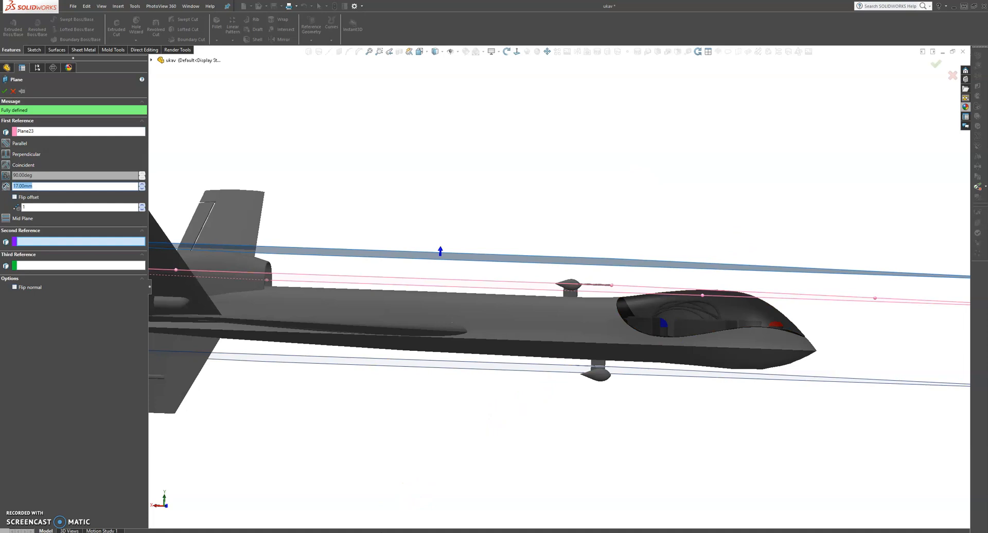
left_click(391, 521)
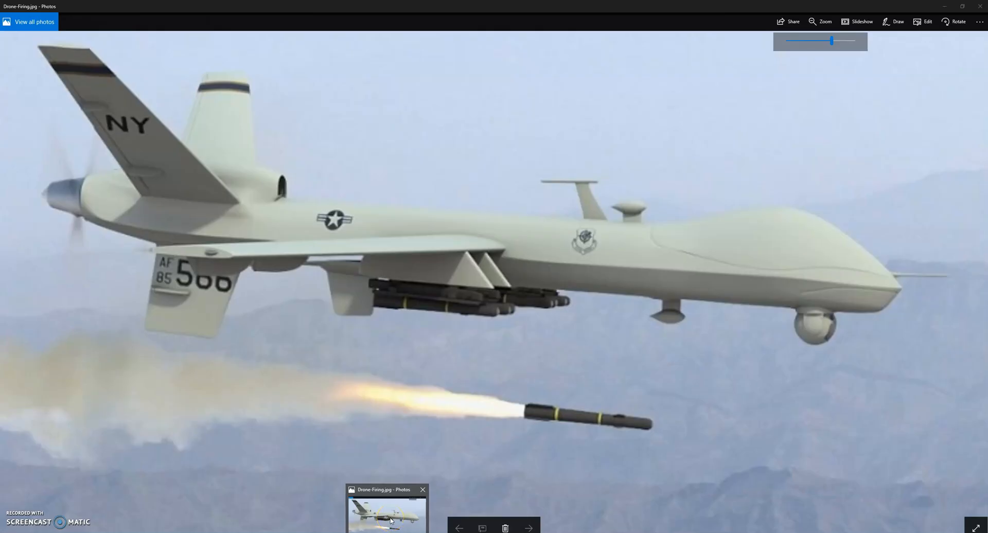
left_click(416, 504)
middle_click_drag(624, 375, 590, 414)
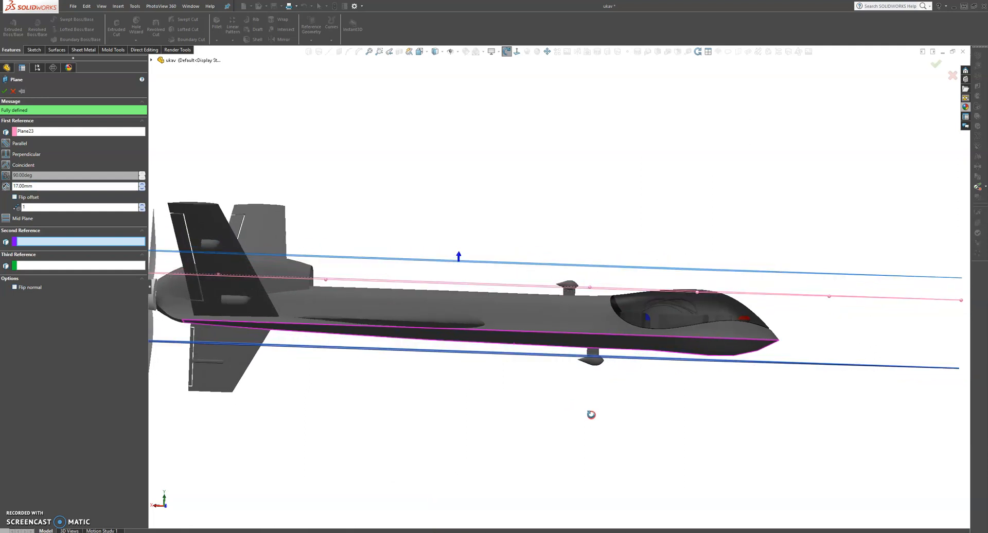
middle_click_drag(591, 414, 452, 506)
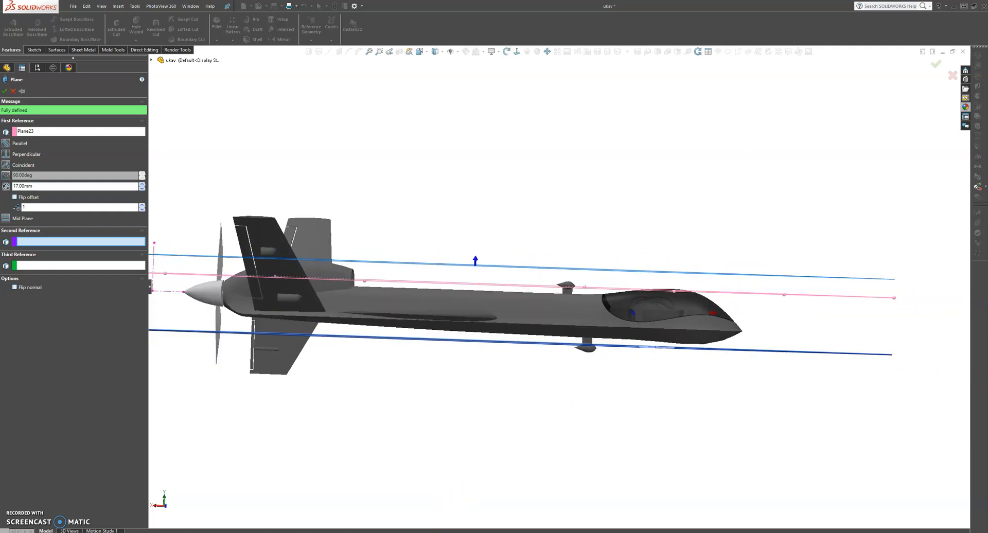
left_click(388, 520)
left_click(45, 187)
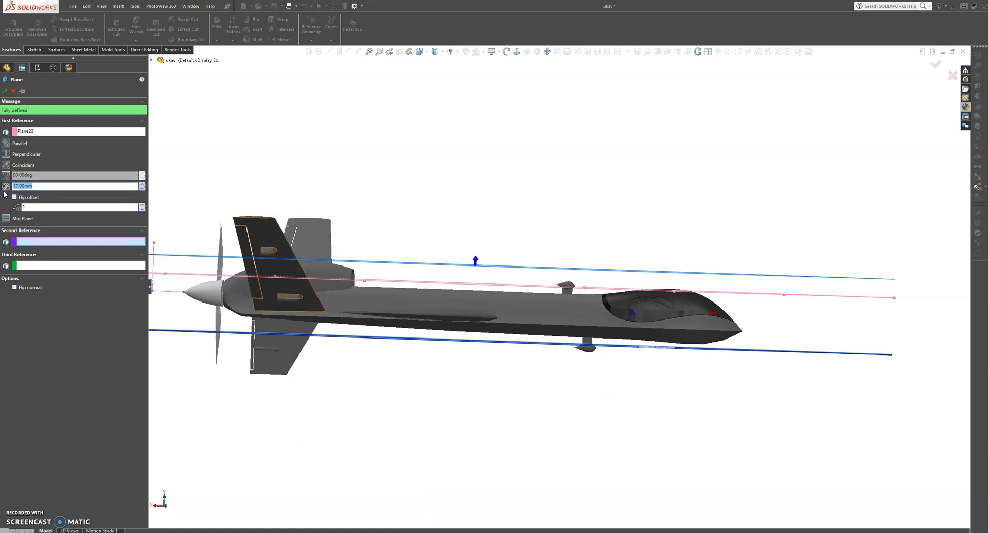
type("6")
key("Return")
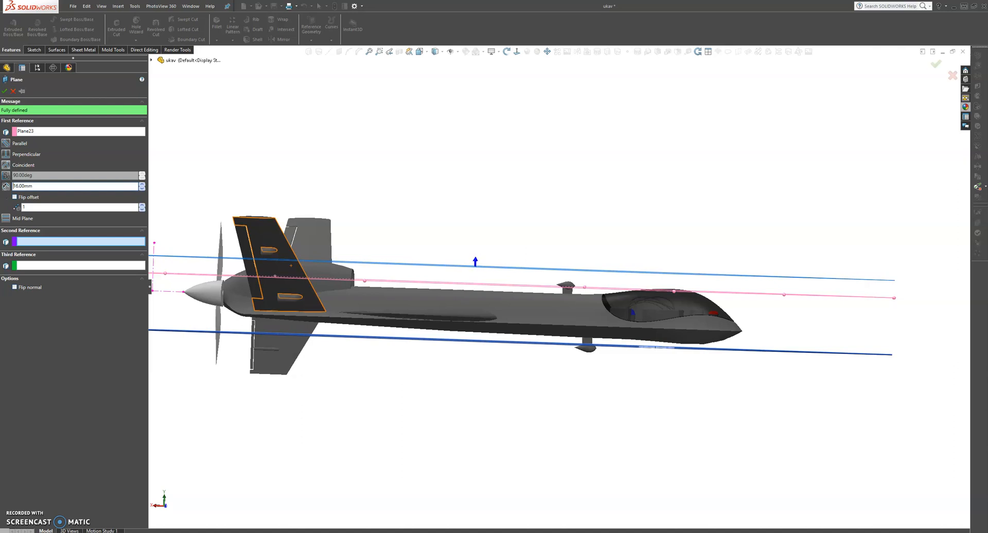
left_click(5, 92)
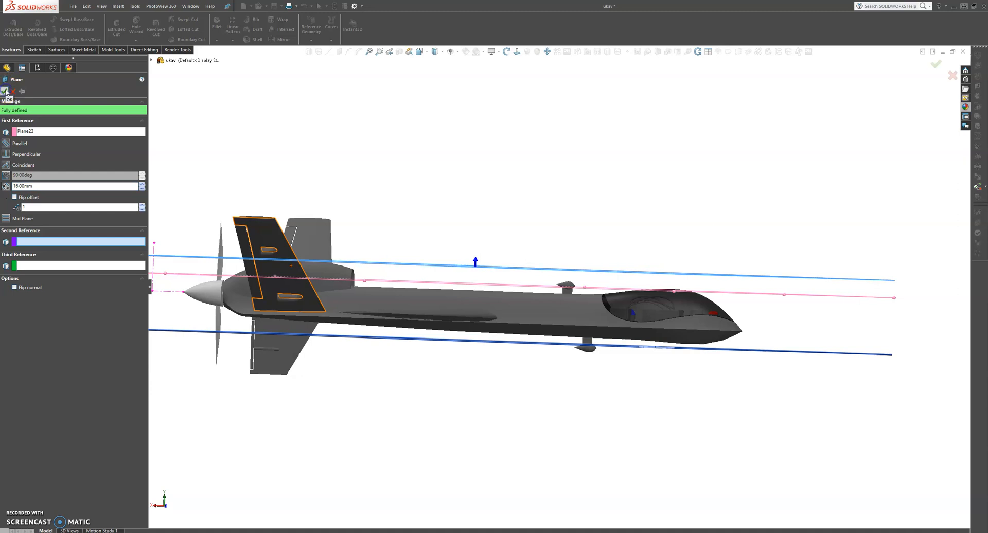
Hide Plane23, leaving the new upper plane displayed
left_click(585, 230)
left_click(822, 296)
left_click(866, 269)
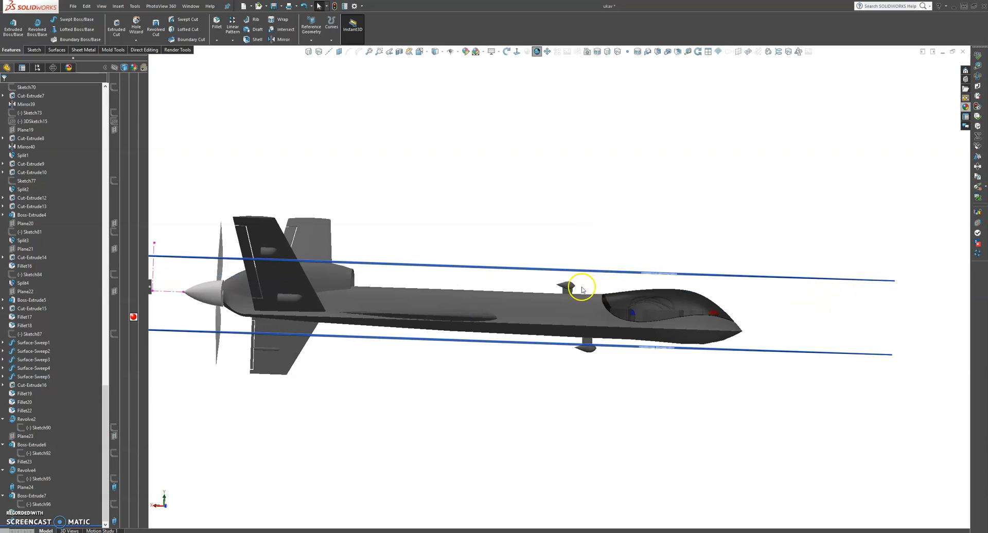
On the new upper plane, sketch a thin center rectangle about 21 by 1.9 mm on the fuselage centreline just behind the teardrop antenna
scroll(537, 277, "down", 2)
middle_click_drag(542, 279, 547, 282)
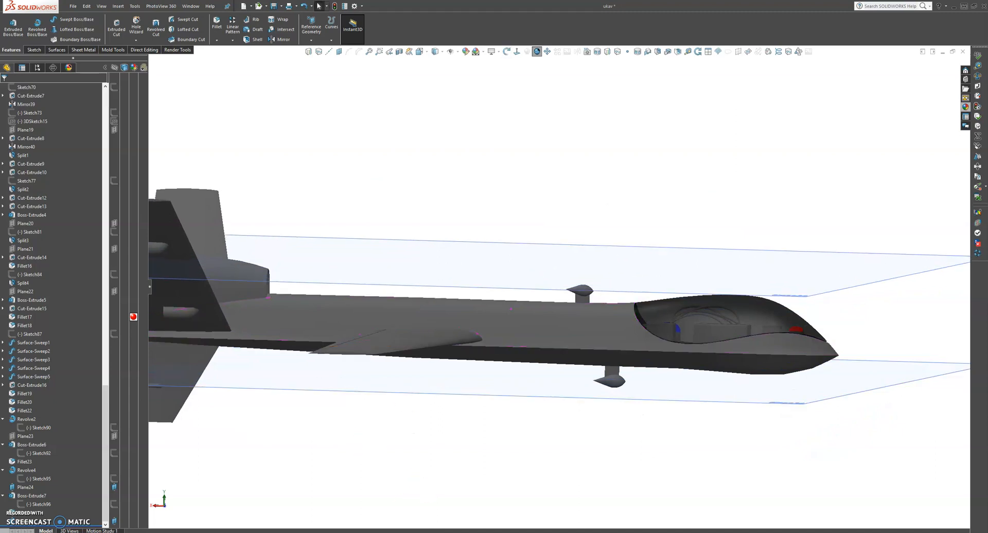
left_click(397, 528)
left_click(664, 251)
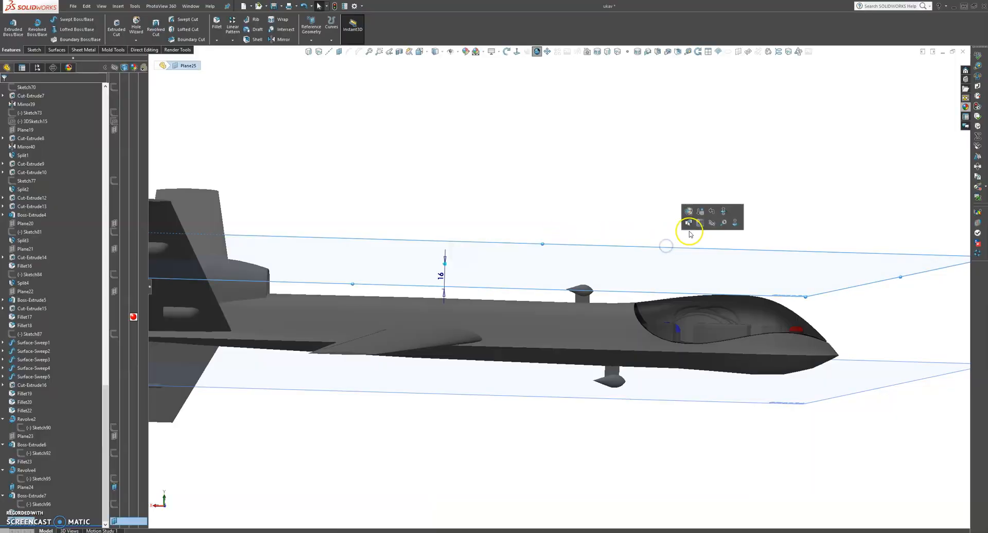
left_click(693, 229)
scroll(568, 286, "down", 10)
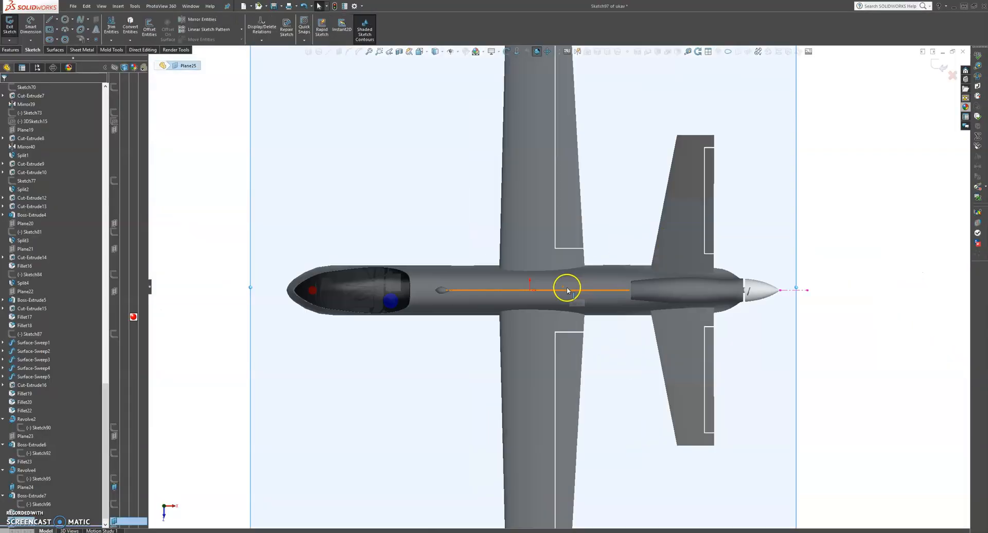
left_click(52, 32)
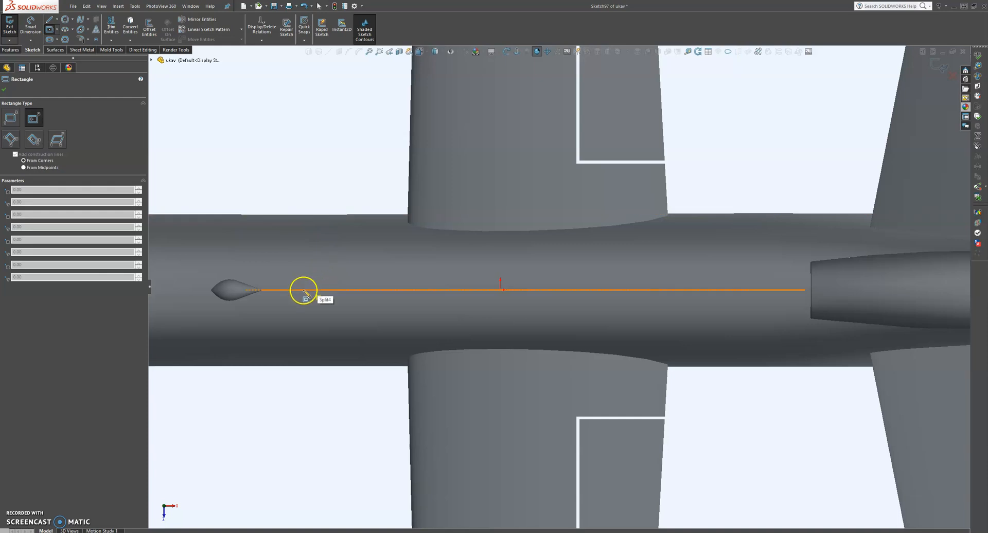
left_click(303, 291)
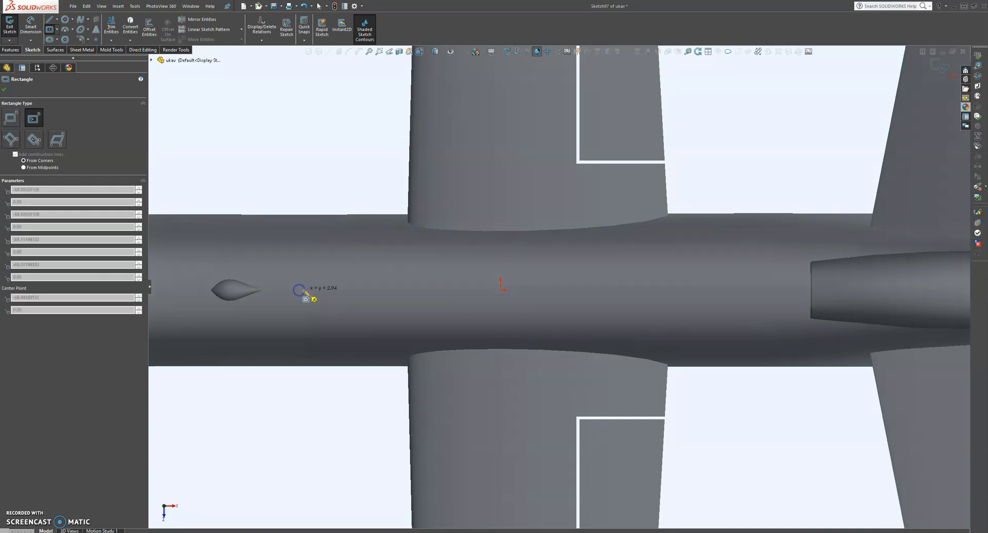
left_click_drag(311, 294, 321, 294)
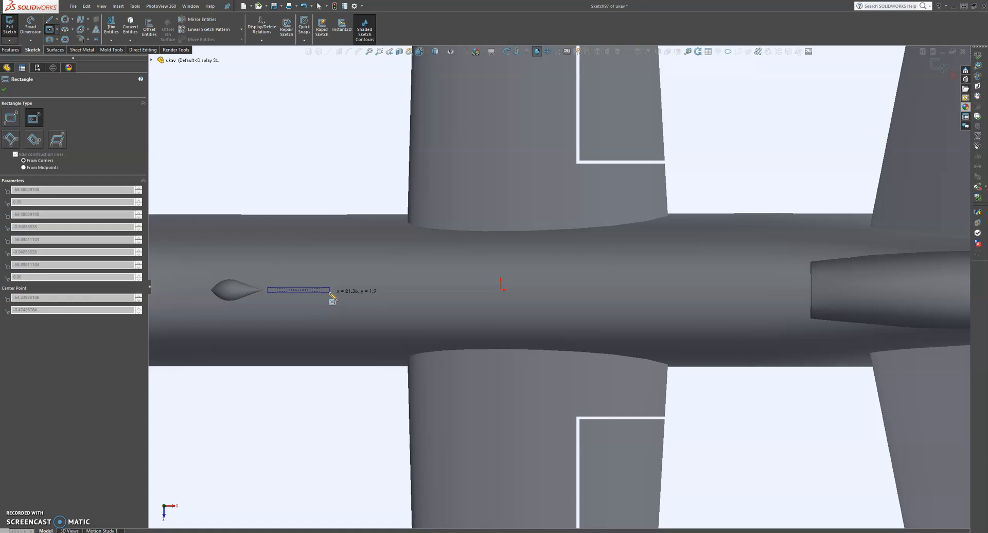
left_click(330, 293)
key("Escape")
Extrude the thin rectangle as a 30 mm blind boss reversed downward into the fuselage, with merged result
key("f")
mouse_move(379, 289)
middle_mouse_down()
mouse_move(415, 161)
mouse_move(573, 143)
mouse_move(591, 247)
middle_mouse_up()
scroll(328, 272, "down", 3)
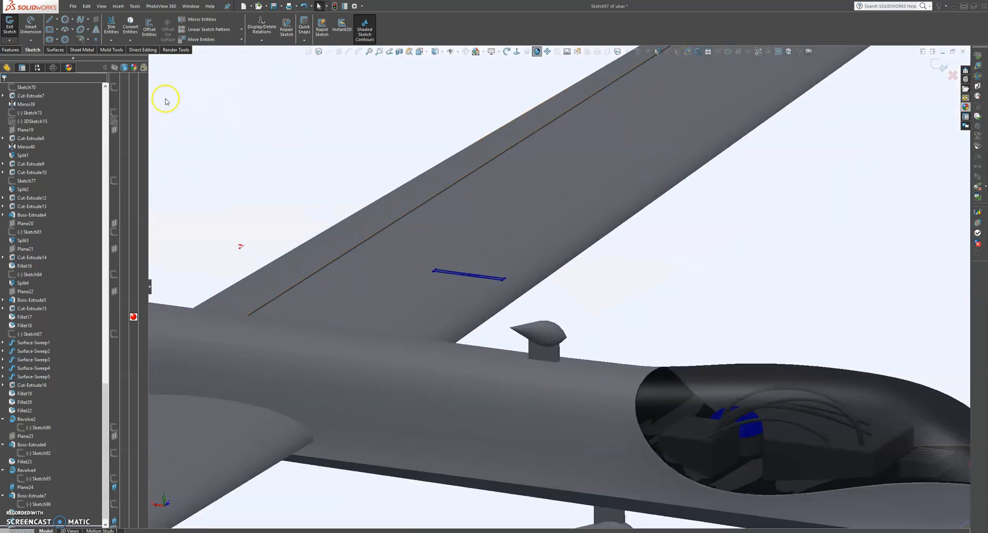
left_click(11, 50)
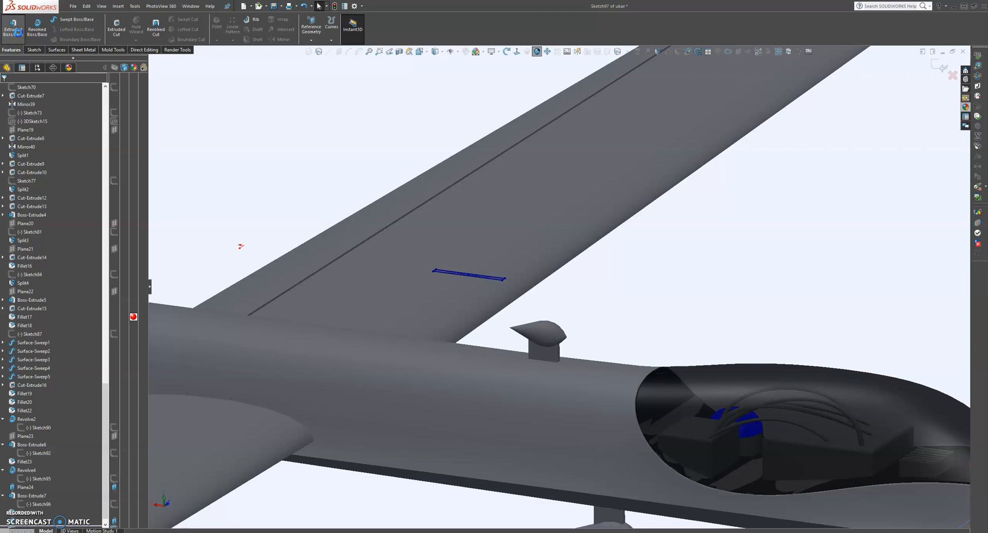
left_click(18, 32)
left_click(6, 135)
left_click_drag(470, 331, 469, 383)
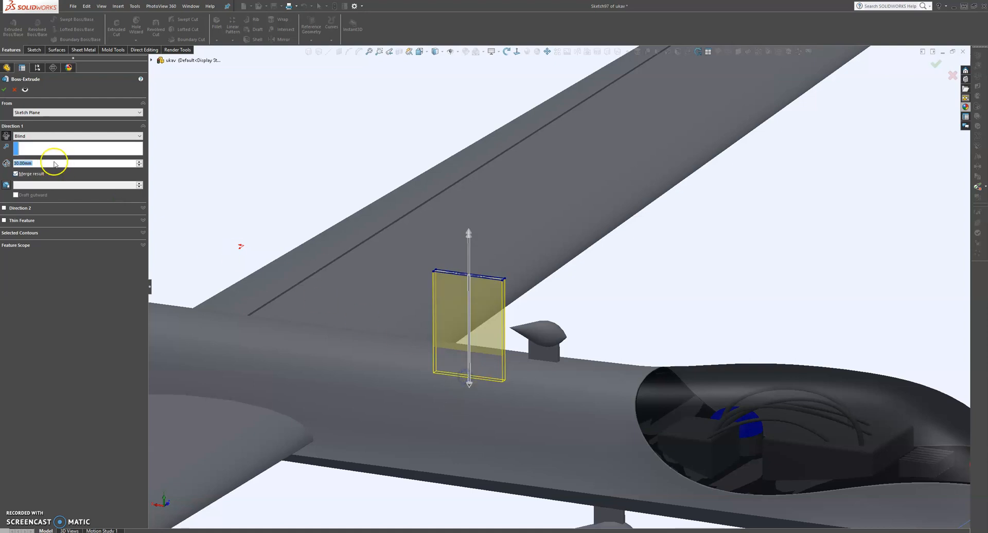
left_click(6, 90)
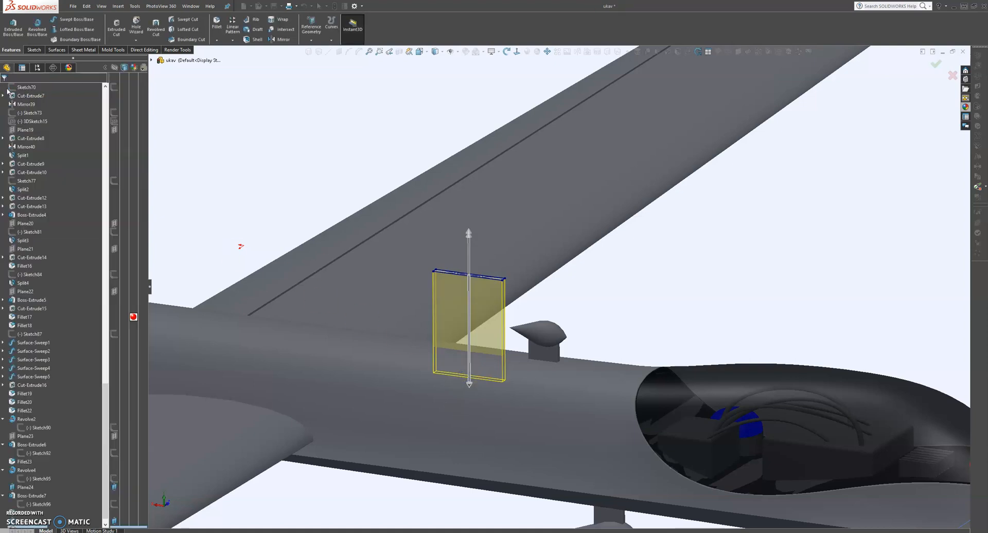
Compare the new extruded mast with the antenna mast in the reference photo
left_click(566, 306)
middle_click_drag(566, 307, 653, 283)
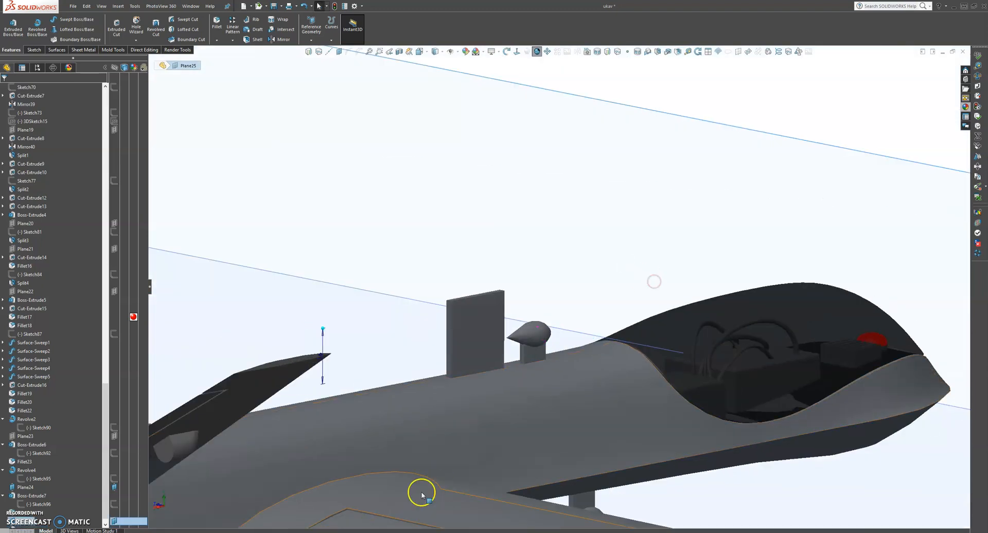
mouse_move(387, 524)
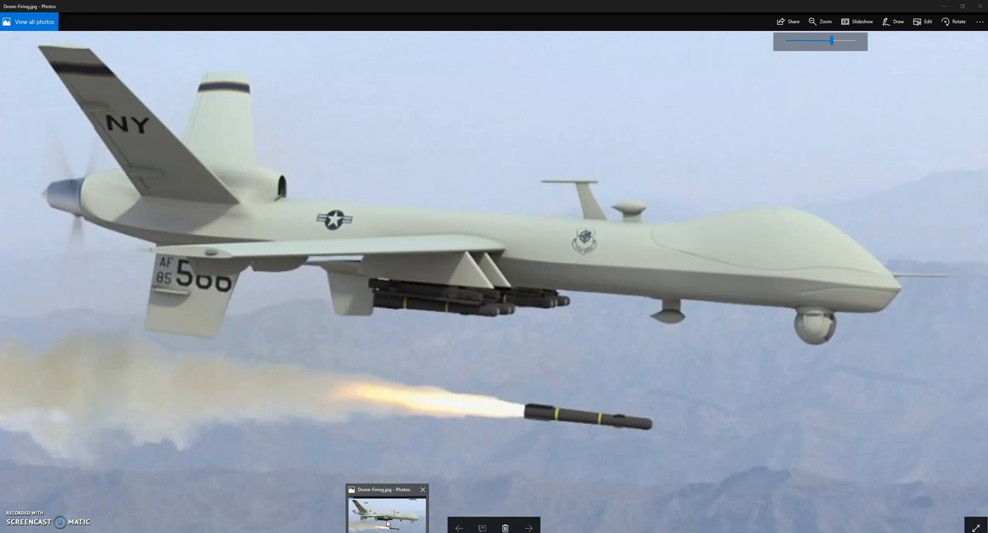
scroll(536, 343, "down", 3)
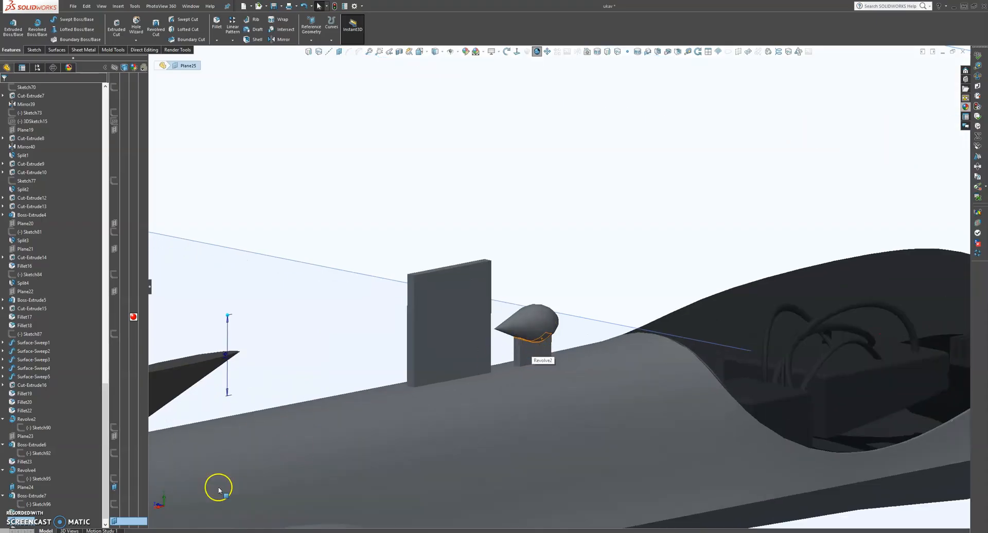
Edit the mast's sketch and make the rectangle thinner by moving its corner to about 0.54 mm from the centreline
scroll(23, 519, "down", 2)
left_click(25, 513)
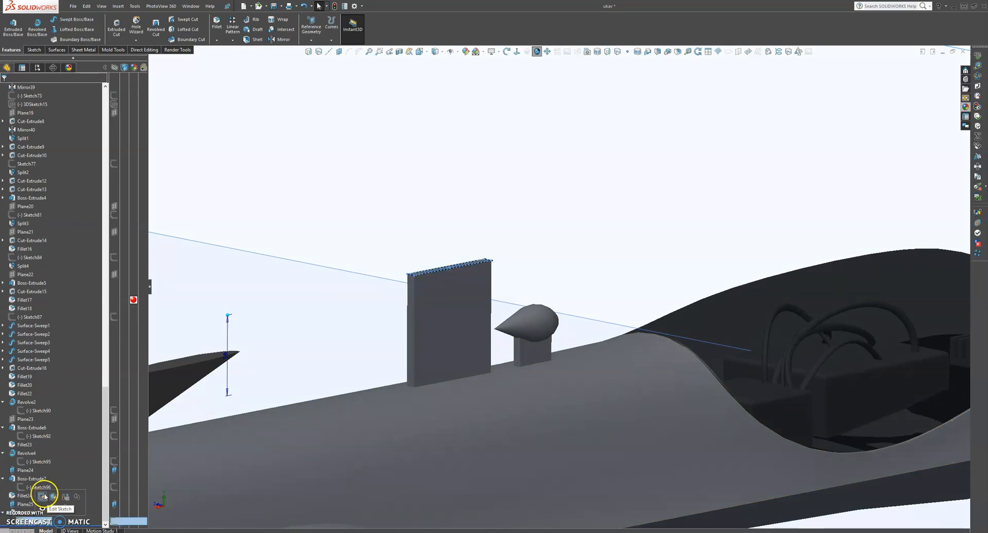
left_click(43, 497)
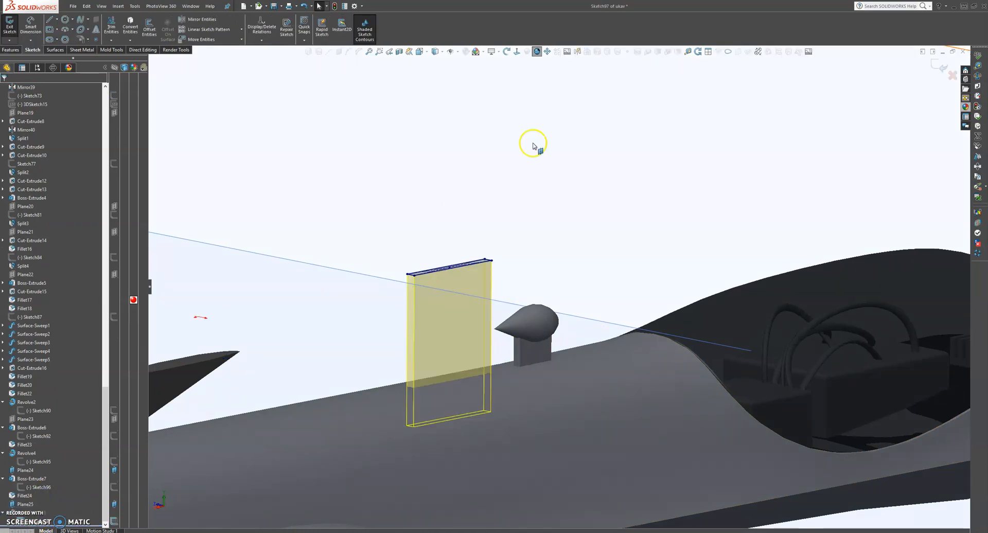
left_click(517, 52)
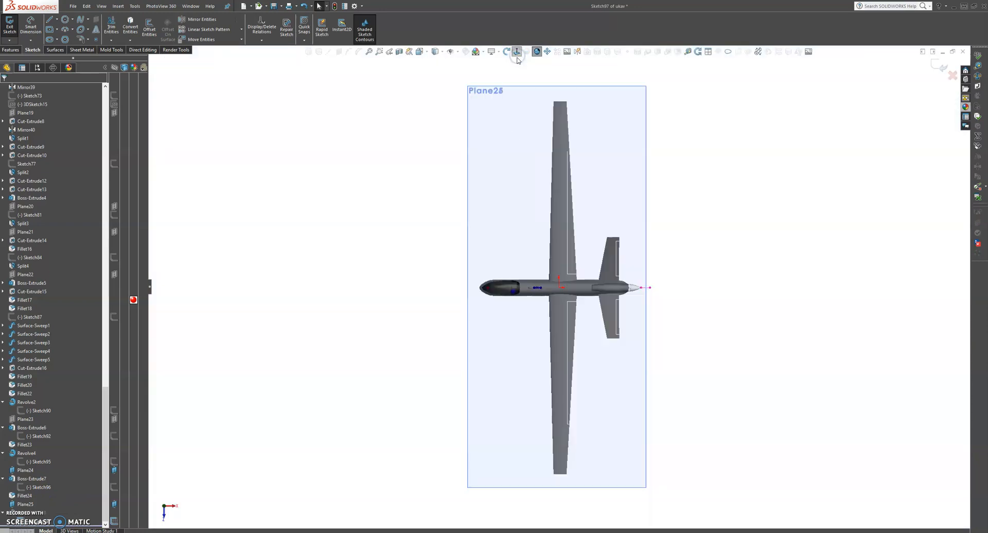
scroll(549, 404, "down", 10)
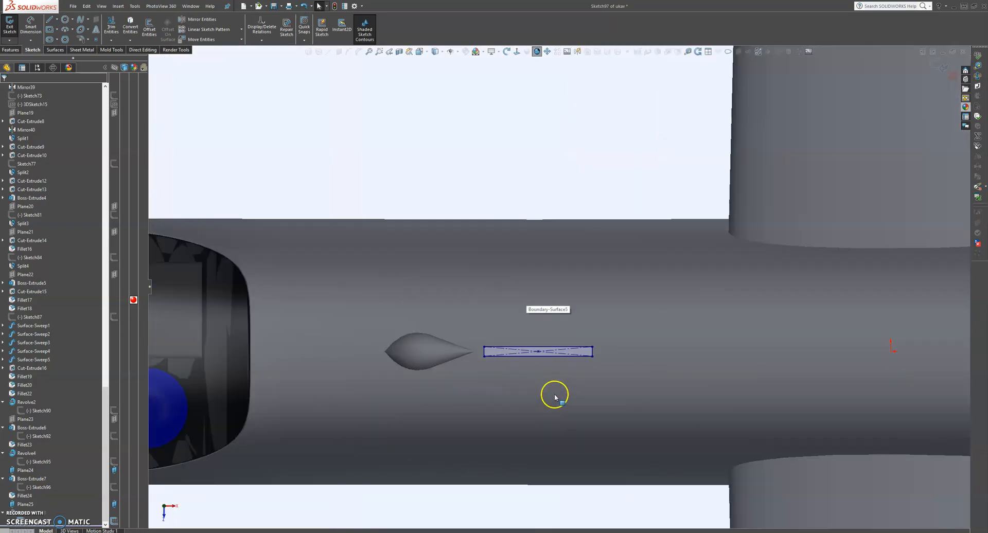
left_click_drag(671, 197, 688, 203)
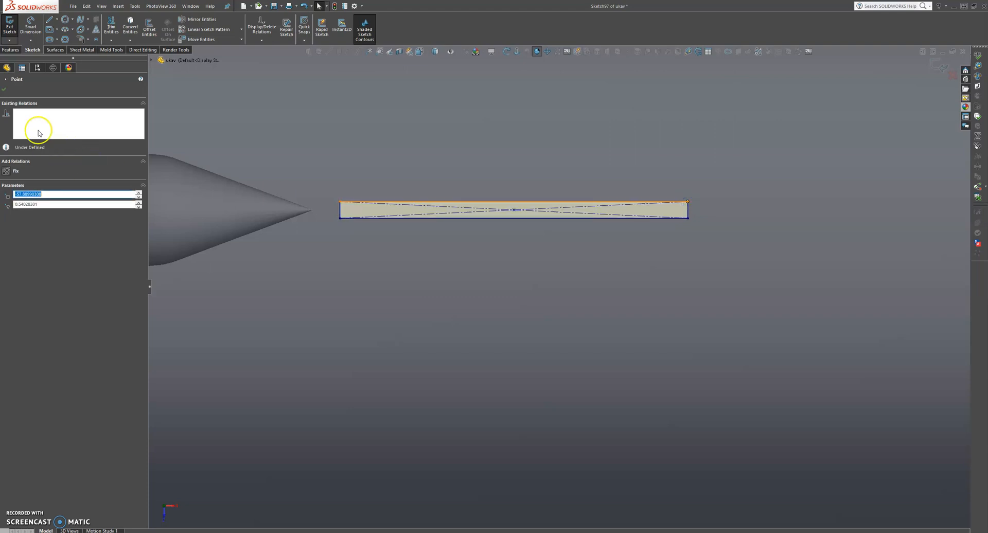
Finish editing the mast's rectangle sketch and rebuild the thinner mast
left_click(5, 91)
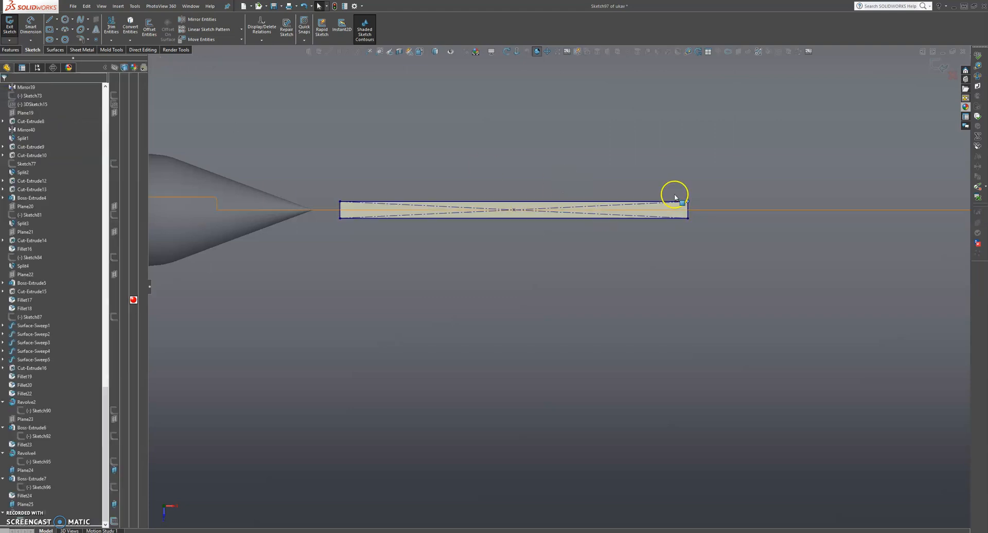
scroll(676, 200, "up", 3)
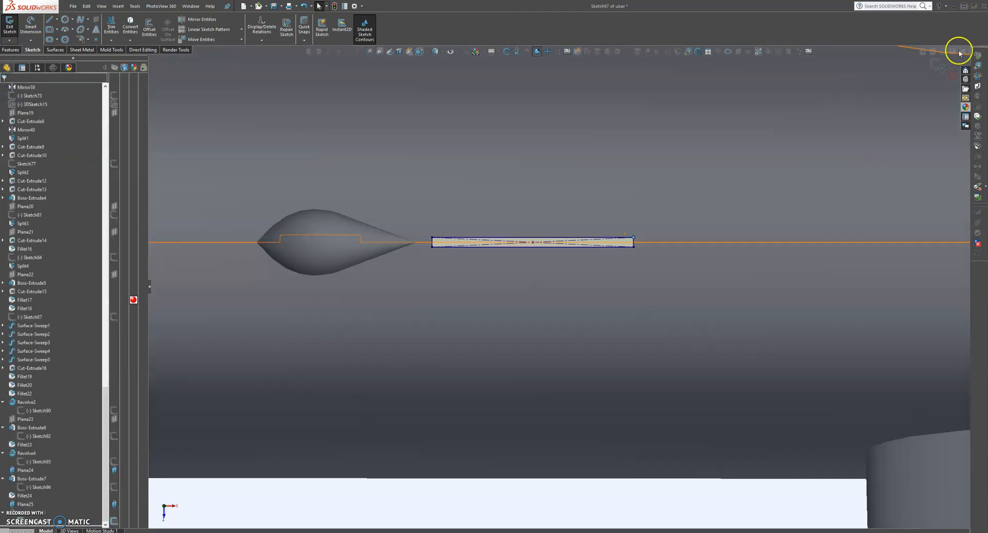
left_click(932, 68)
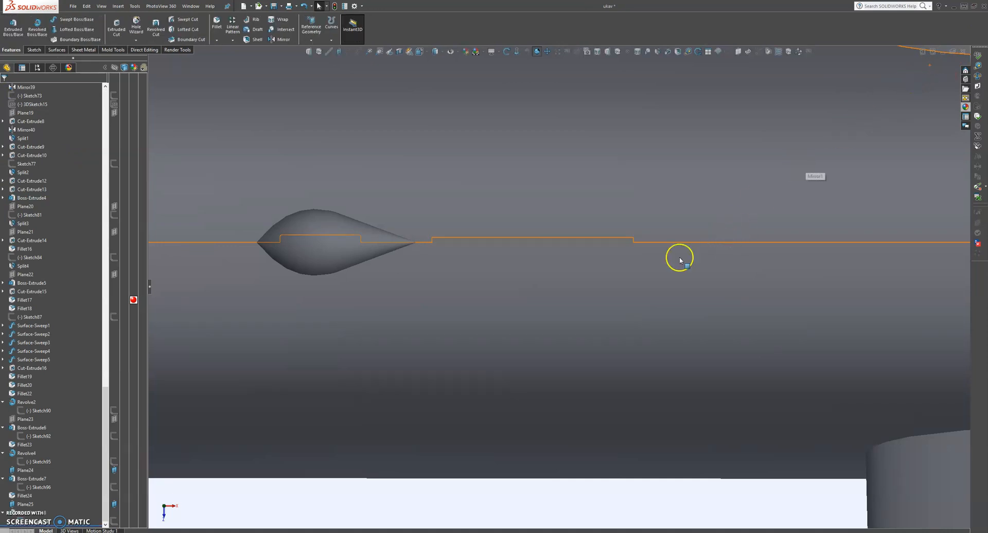
Hide Plane25, the horizontal plane above the drone's fuselage
scroll(644, 267, "up", 5)
middle_click_drag(531, 322, 387, 351)
scroll(388, 350, "up", 10)
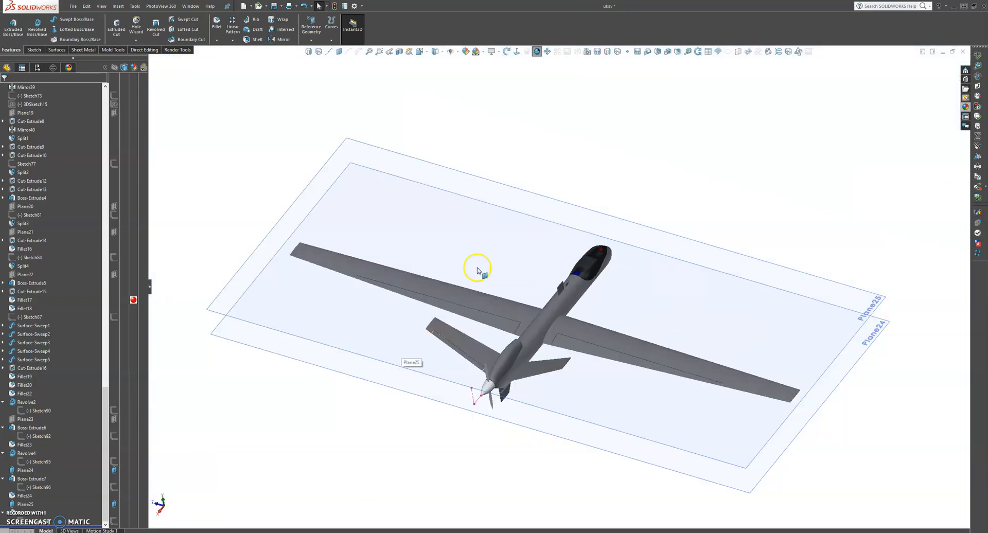
middle_click_drag(607, 300, 571, 220)
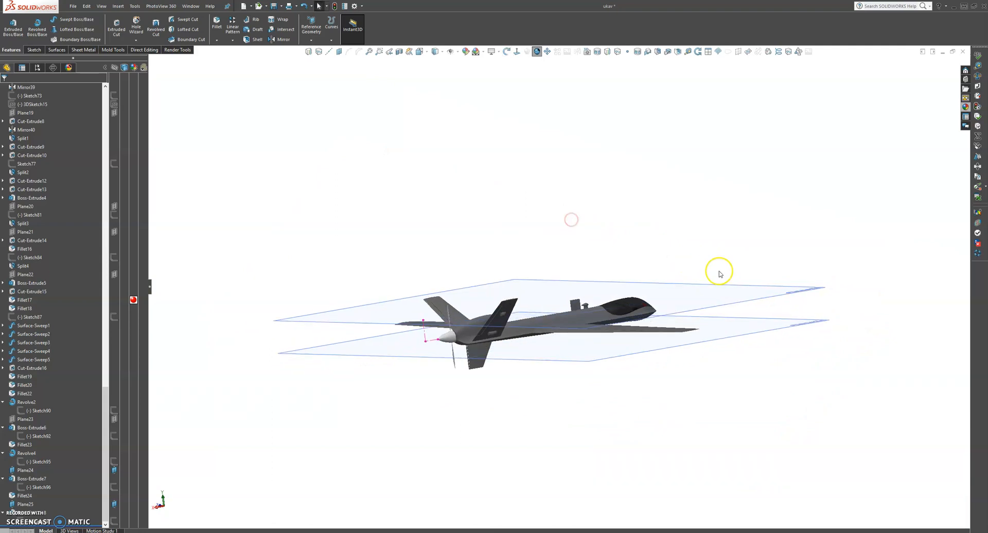
left_click(769, 291)
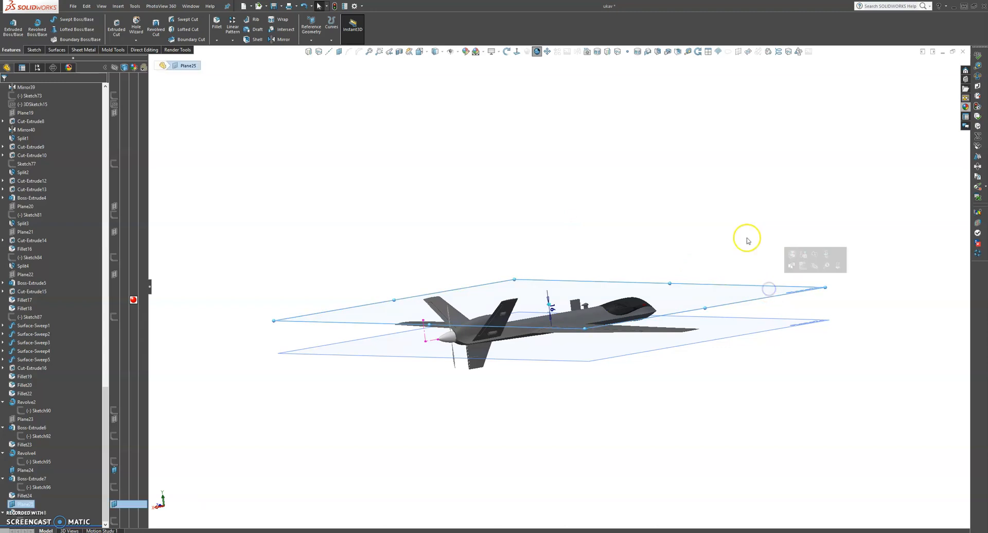
left_click(810, 265)
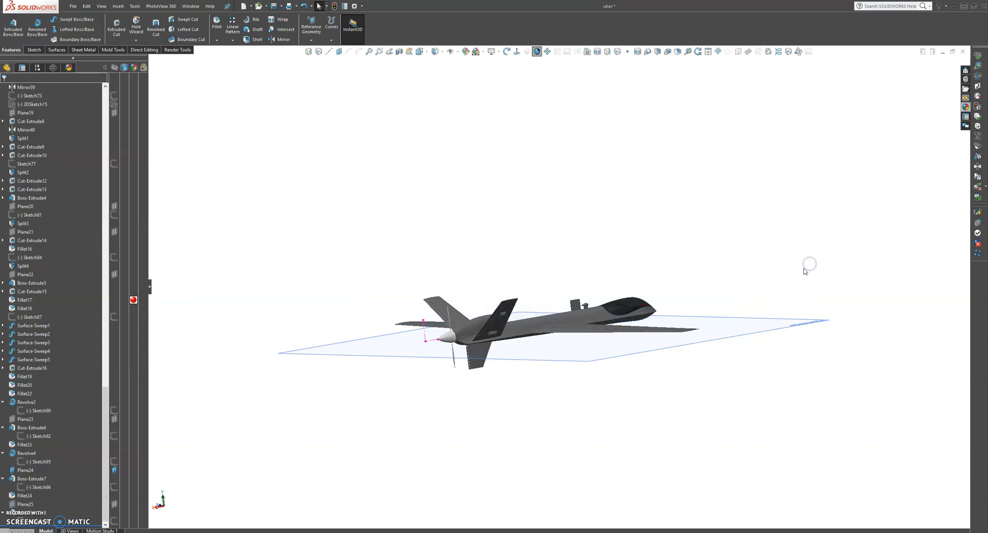
Open a new sketch on Plane17, the vertical plane parallel to the fuselage side
middle_click_drag(630, 298, 615, 306)
scroll(26, 137, "up", 17)
scroll(27, 138, "down", 16)
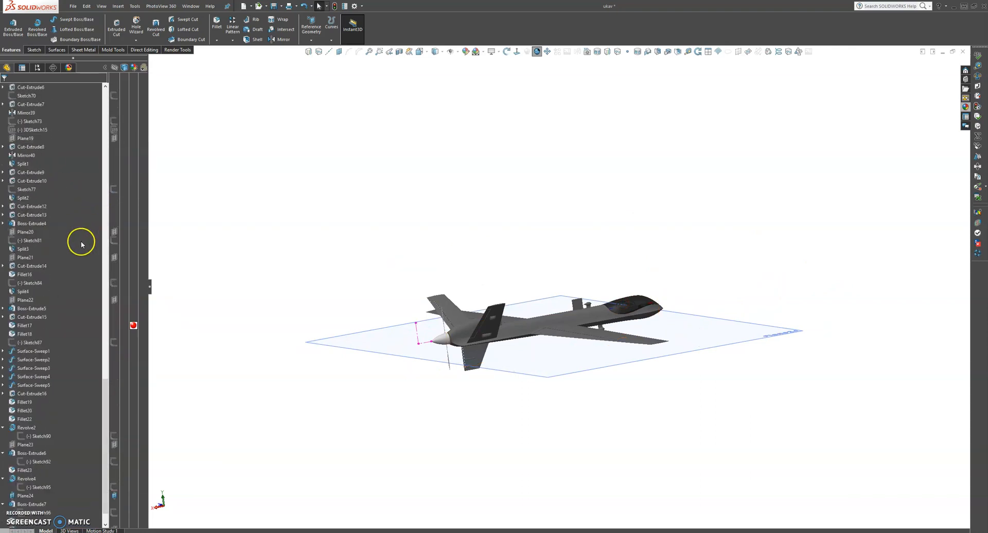
scroll(75, 275, "up", 1)
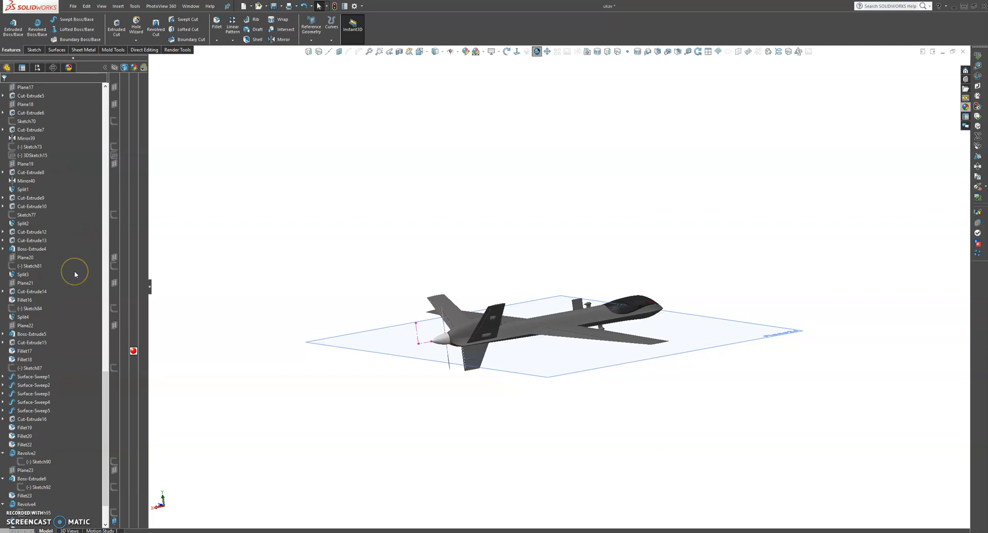
left_click(26, 87)
middle_click_drag(490, 257, 569, 261)
key("Escape")
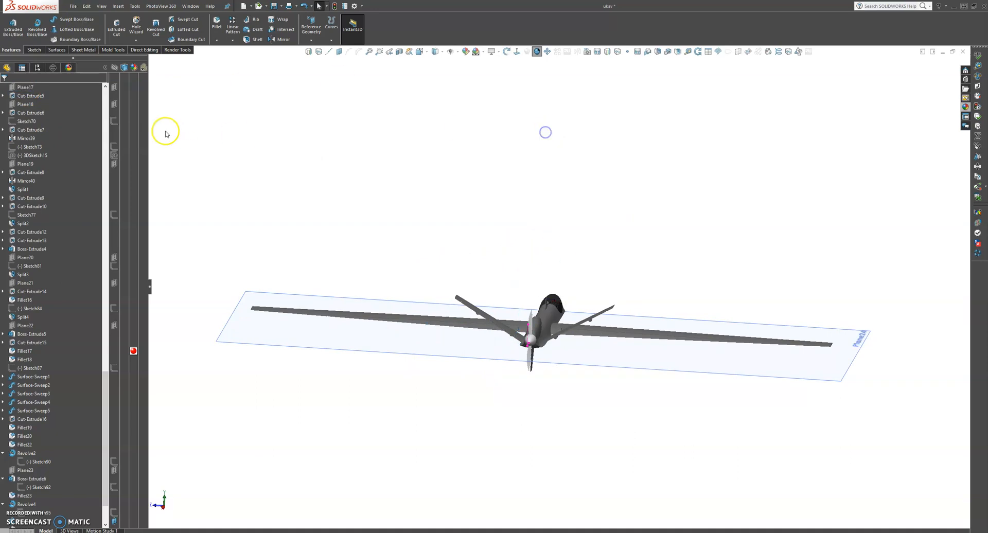
left_click(26, 87)
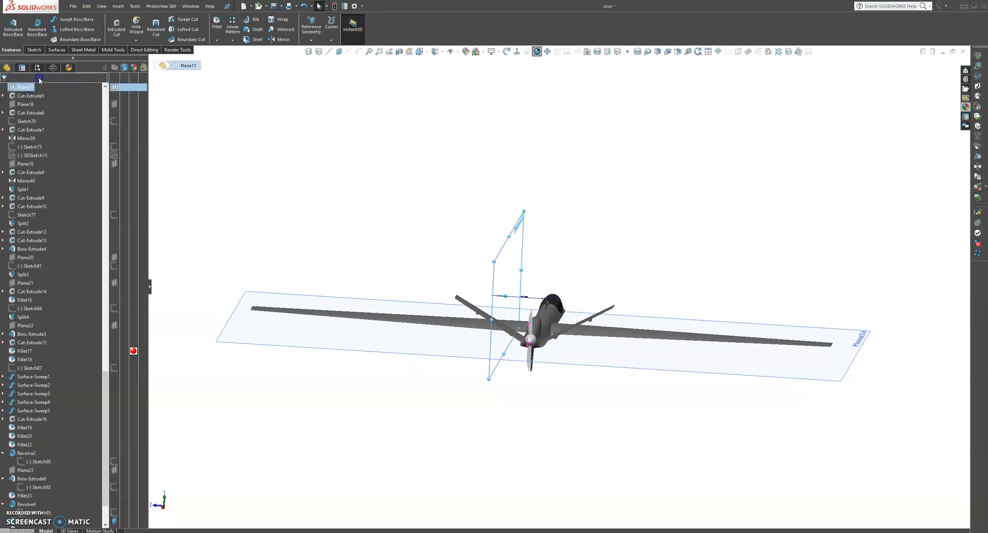
left_click(39, 77)
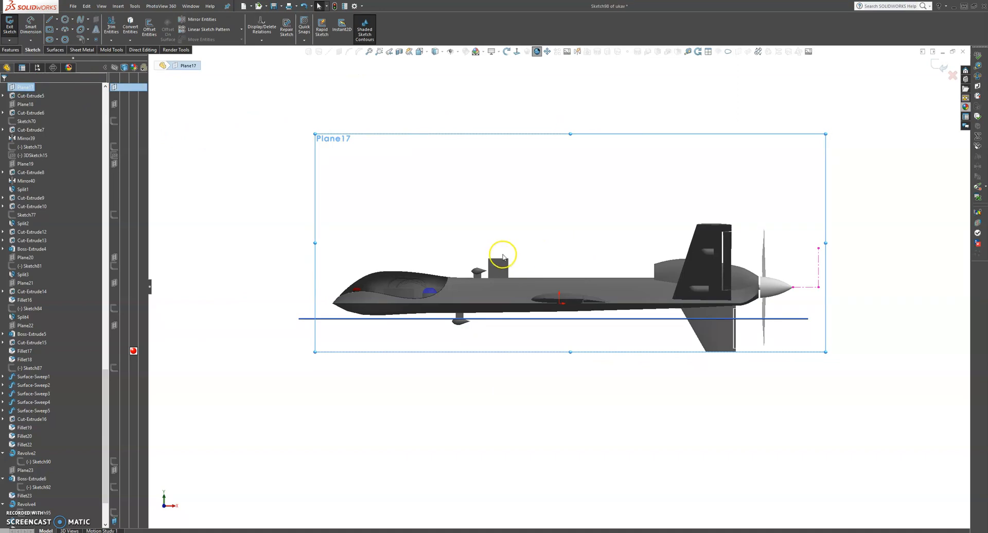
Compare the mast block's side profile with the antenna mast in Drone-Firing.jpg, viewing the sketch with the nose facing as in the photo
scroll(521, 264, "down", 5)
scroll(591, 383, "down", 2)
scroll(591, 383, "up", 1)
scroll(591, 381, "down", 2)
left_click(529, 453)
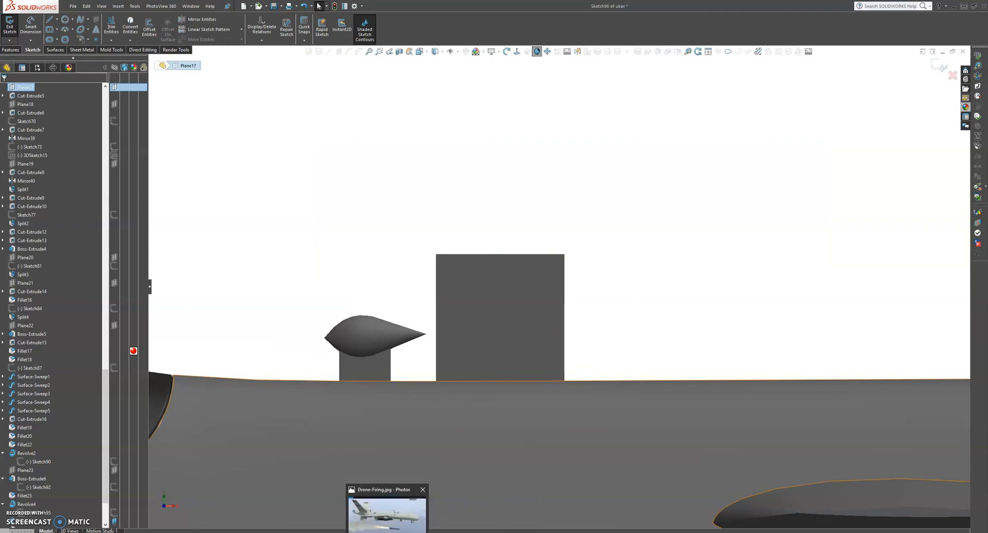
left_click(396, 517)
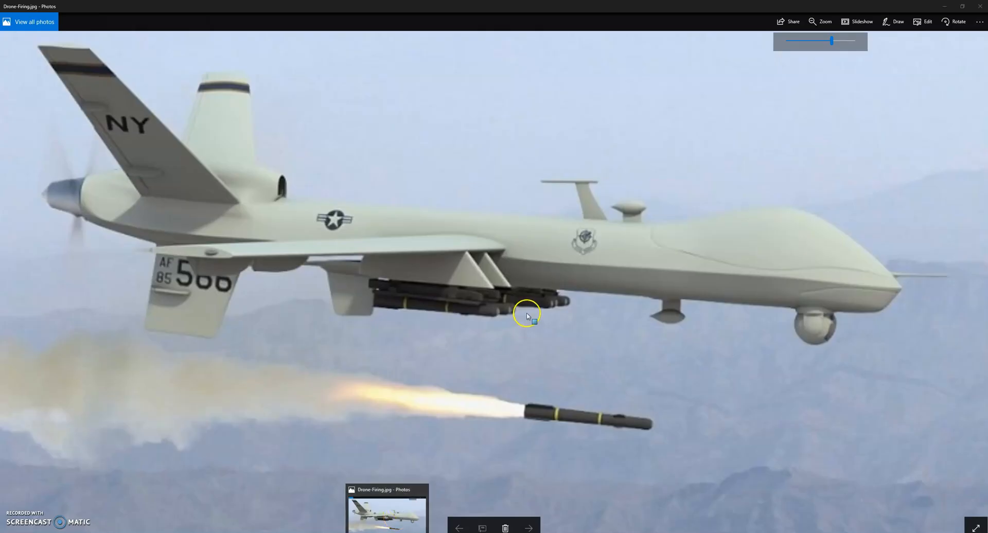
scroll(556, 322, "up", 4)
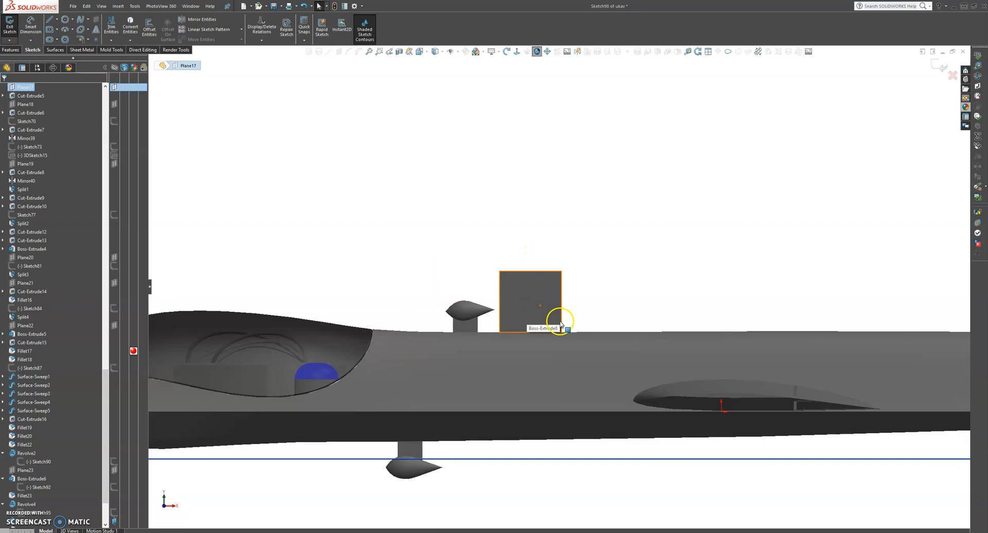
left_click(516, 52)
left_click(516, 54)
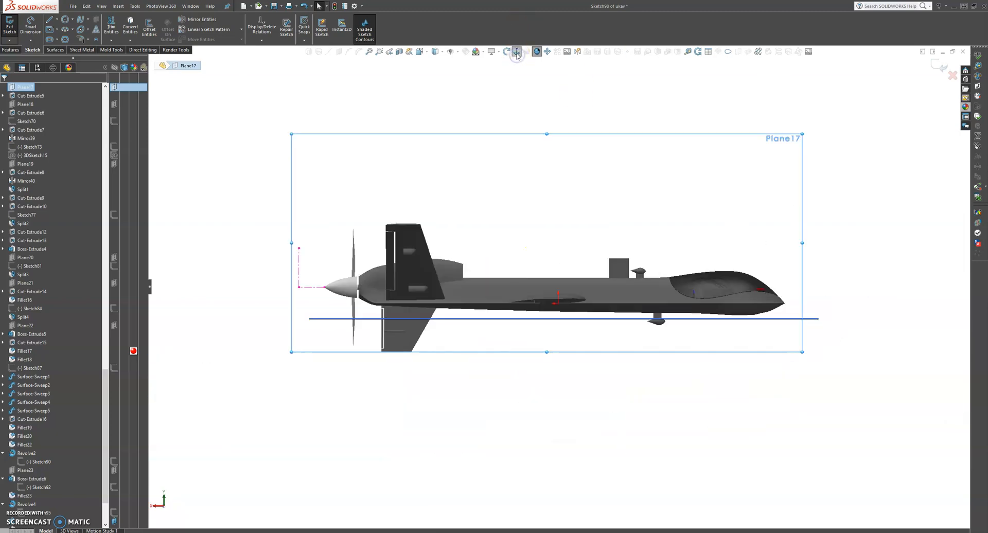
scroll(646, 247, "down", 6)
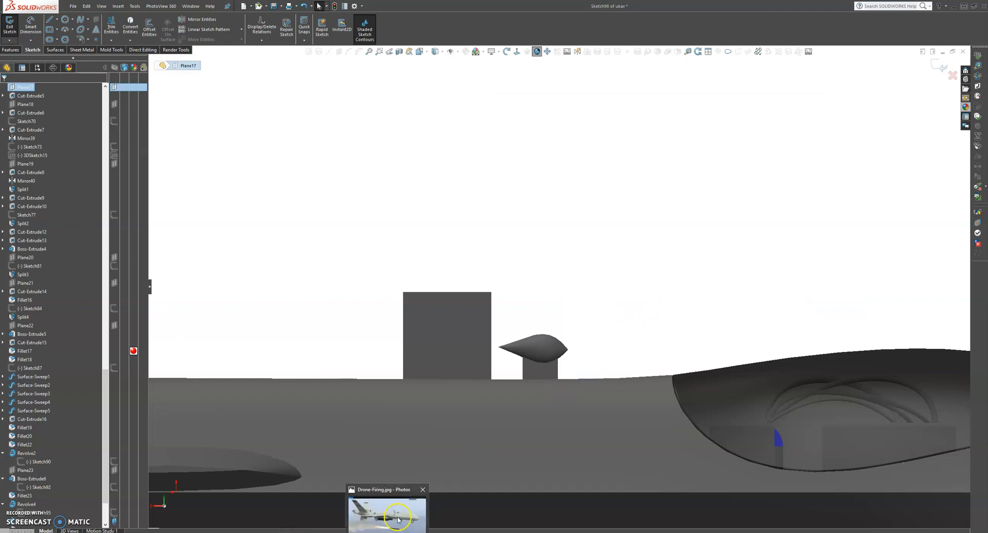
left_click(397, 520)
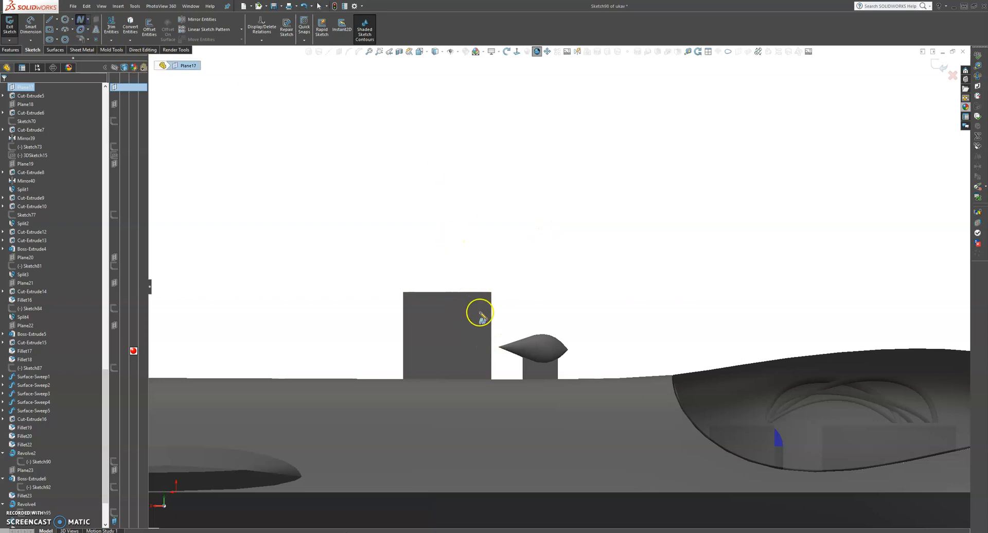
Sketch the mast's front edge with a short vertical spline from the block's top and a slanted spline to its lower front corner
left_click(466, 292)
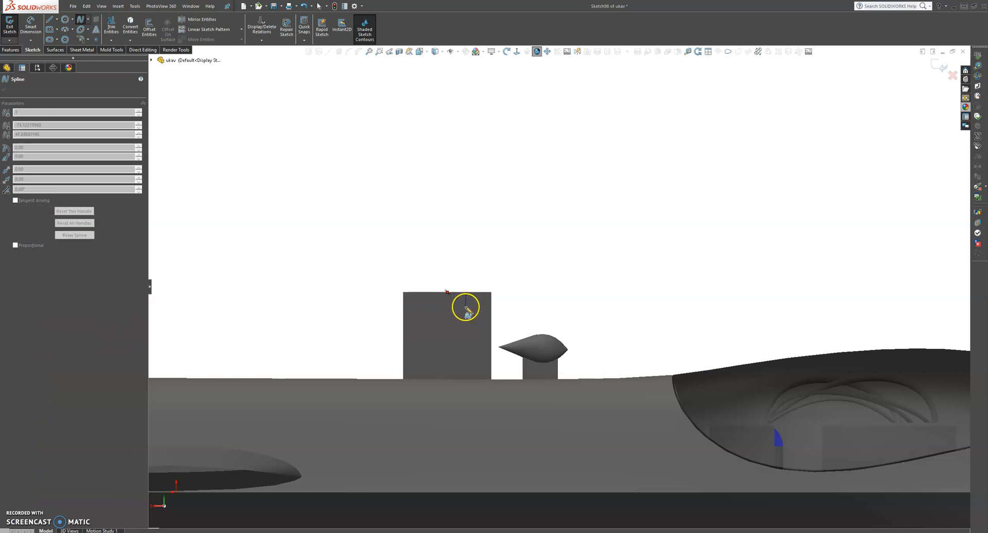
scroll(470, 314, "down", 2)
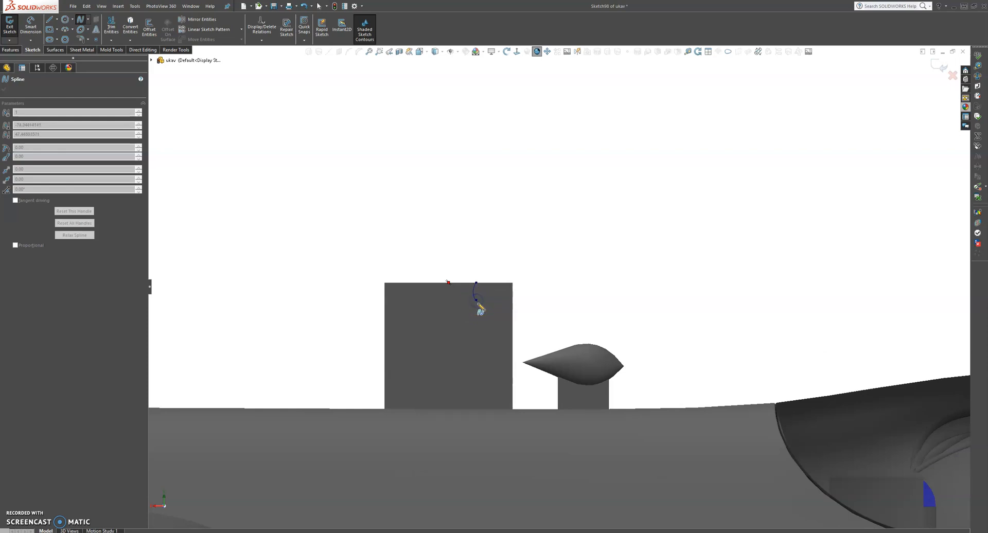
key("Escape")
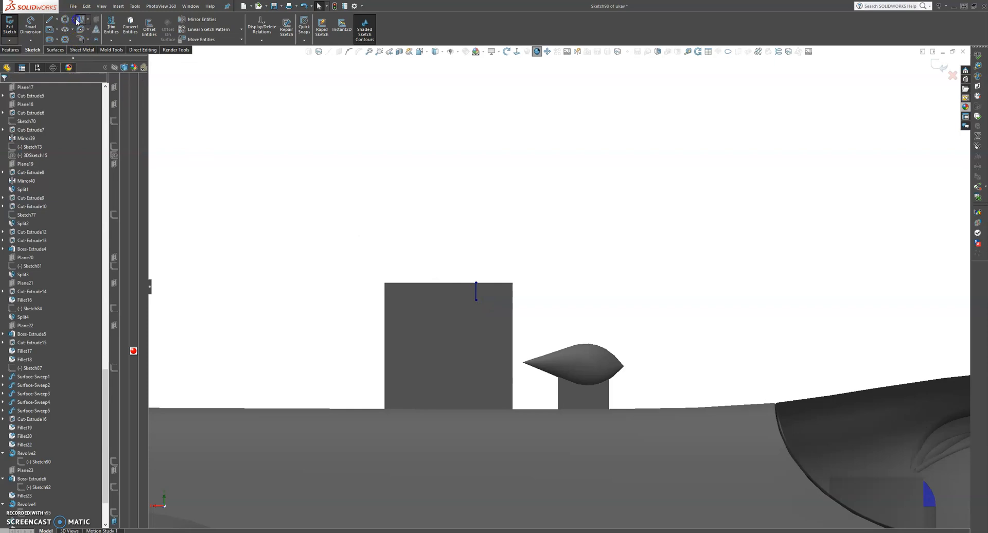
left_click(476, 300)
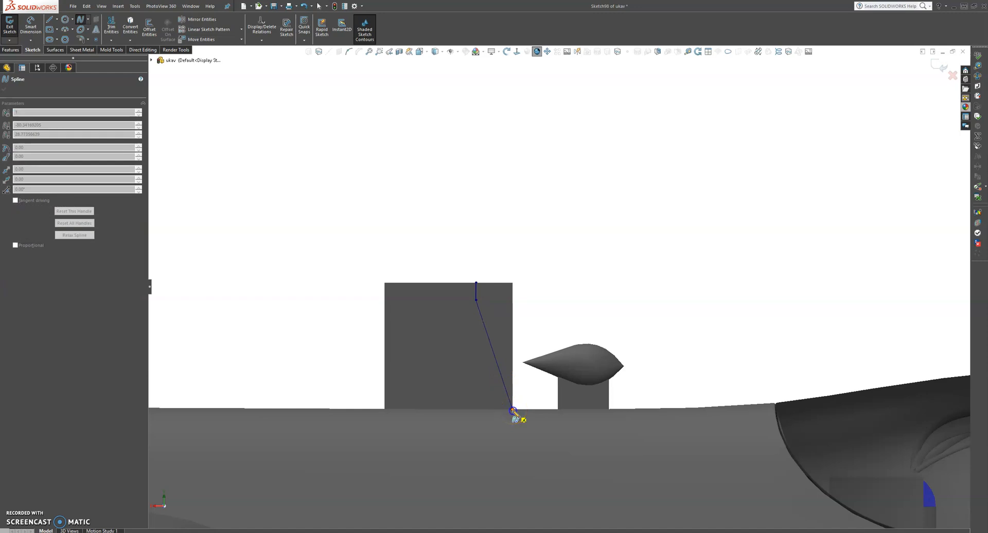
left_click(514, 409)
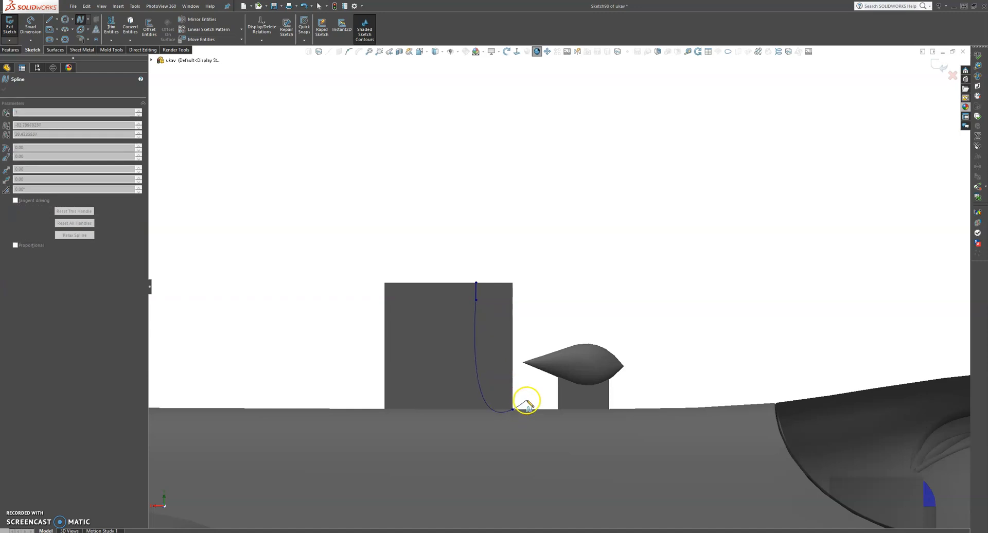
key("Escape")
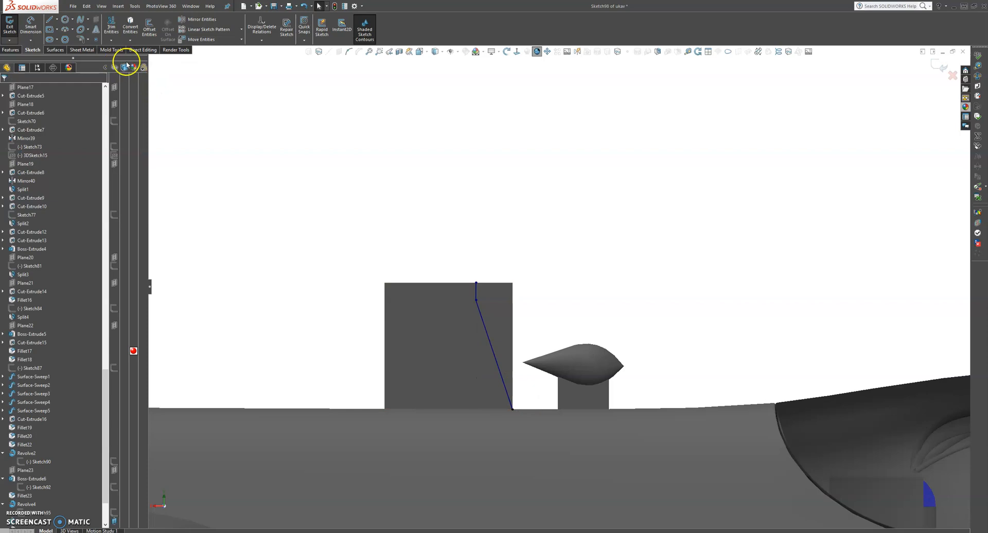
Try to make the short and slanted front-edge splines tangent to each other
left_click(482, 315)
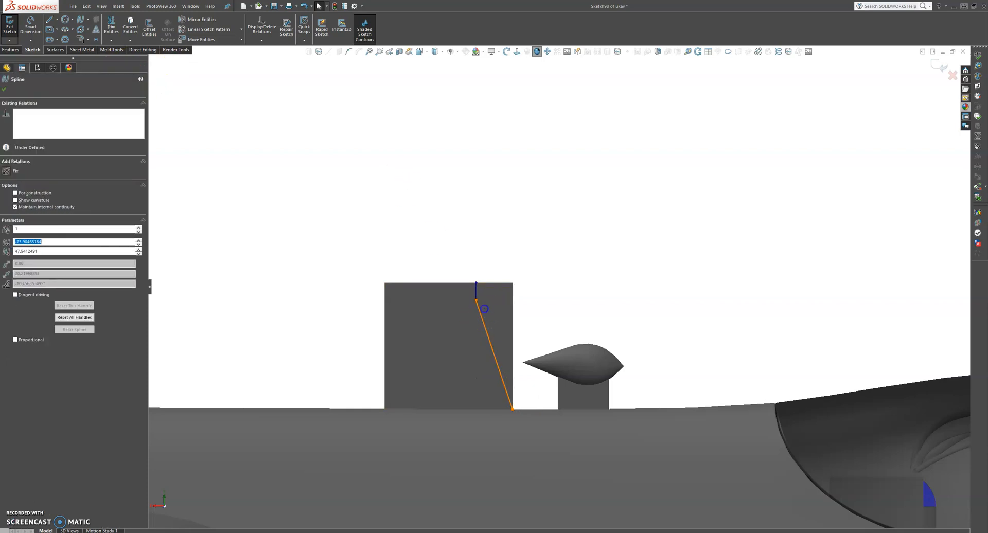
left_click(475, 288, "ctrl")
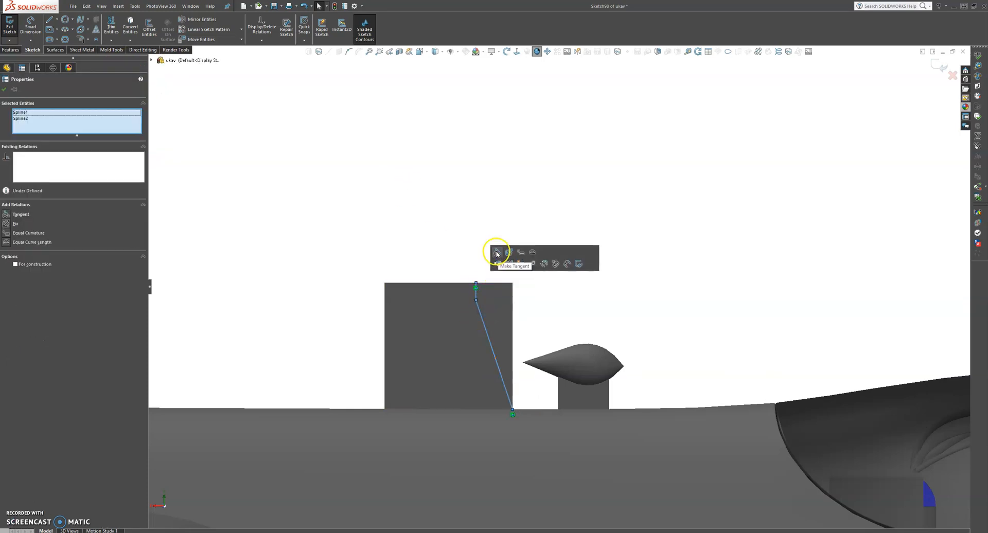
left_click(14, 90)
key("ctrl+z")
Round the corner between the two front-edge splines with a 10 mm sketch fillet
left_click(79, 40)
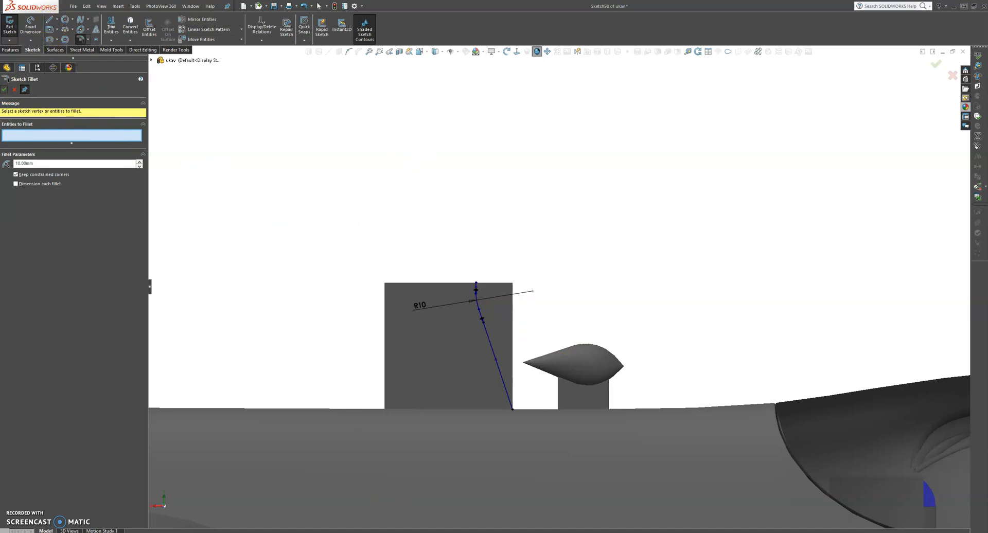
mouse_move(388, 532)
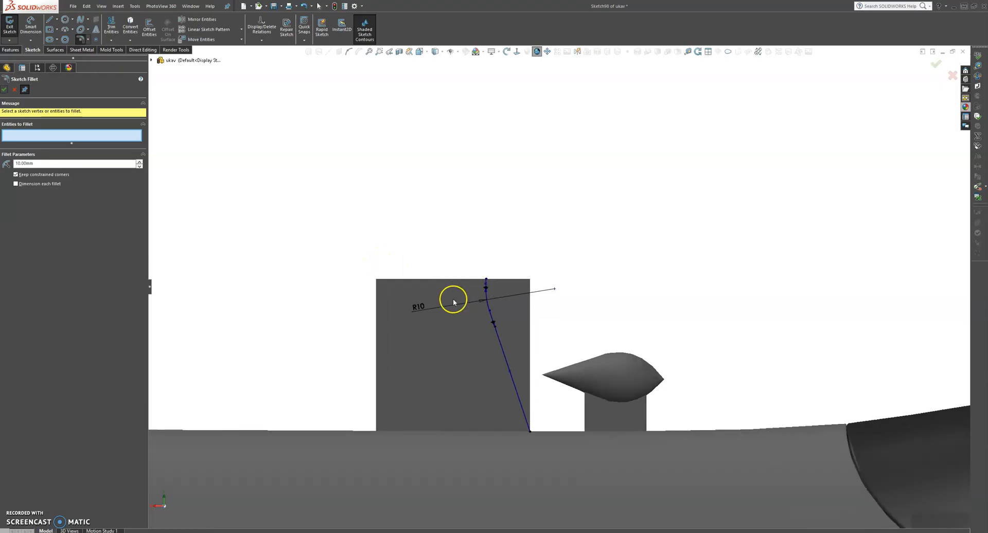
Sketch the mast's rear edge as a short vertical spline, a forward-slanting spline and a short vertical spline down to the fuselage
left_click(78, 23)
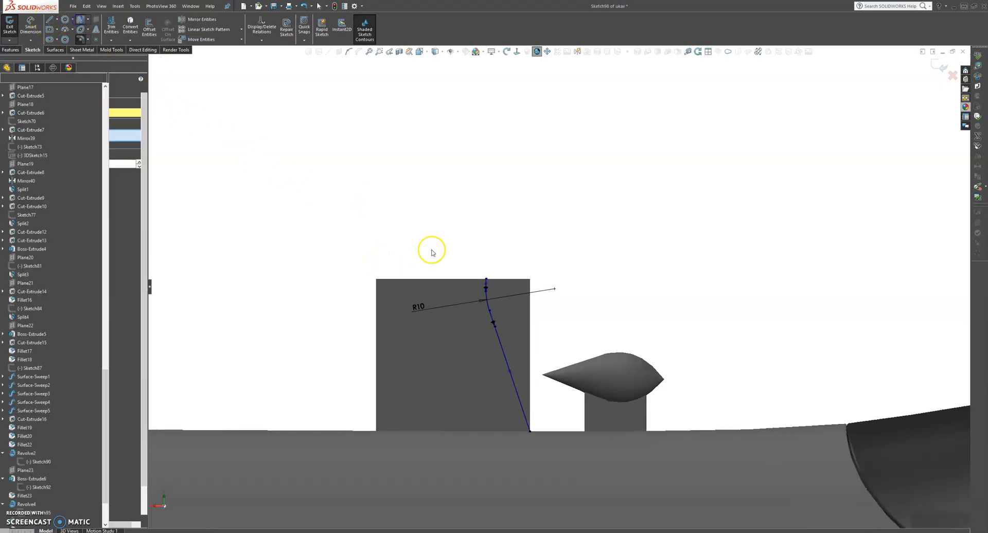
left_click(418, 278)
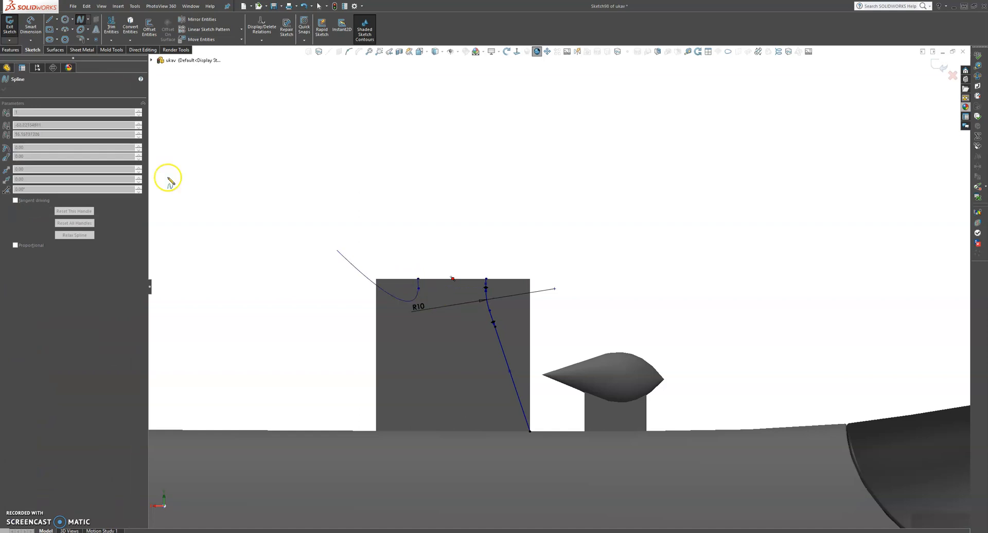
key("Escape")
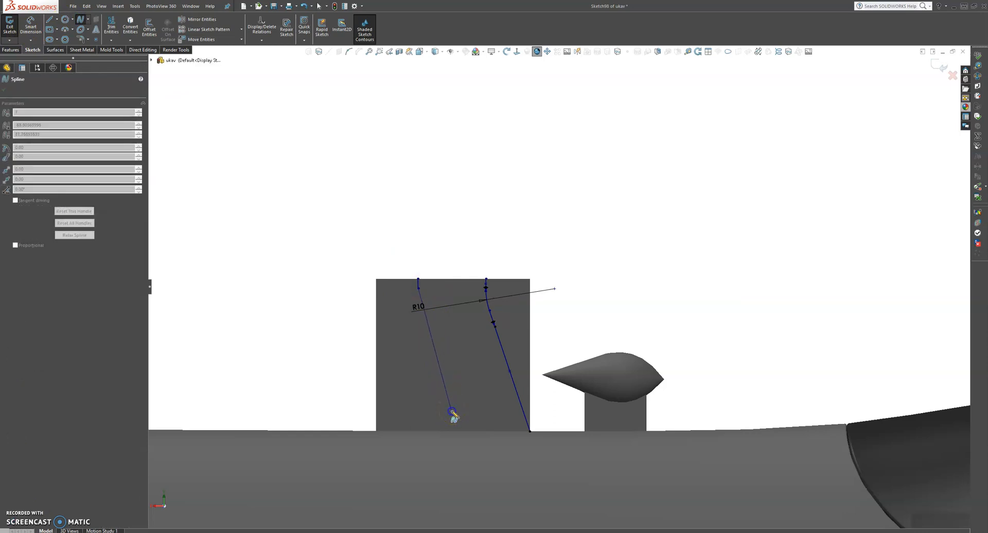
key("Escape")
left_click(80, 19)
left_click(452, 411)
double_click(452, 431)
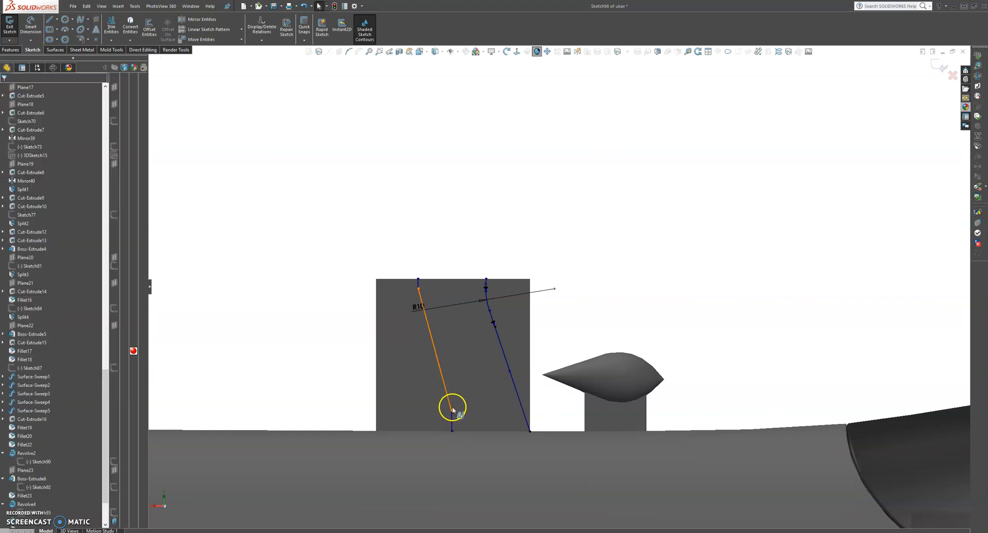
Round both corners of the rear-edge spline chain with 10 mm sketch fillets
left_click(81, 39)
left_click(482, 302)
left_click(418, 291)
left_click(452, 411)
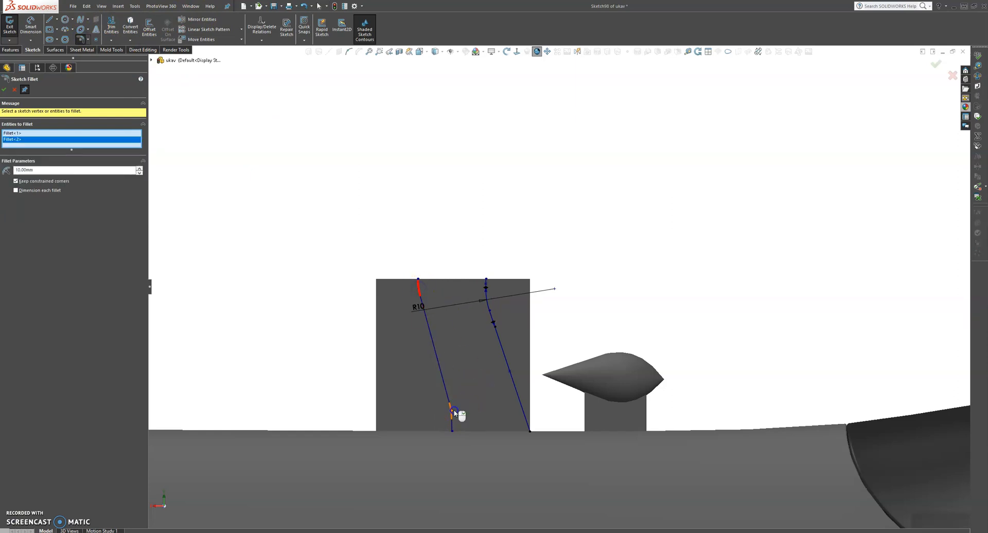
left_click(4, 90)
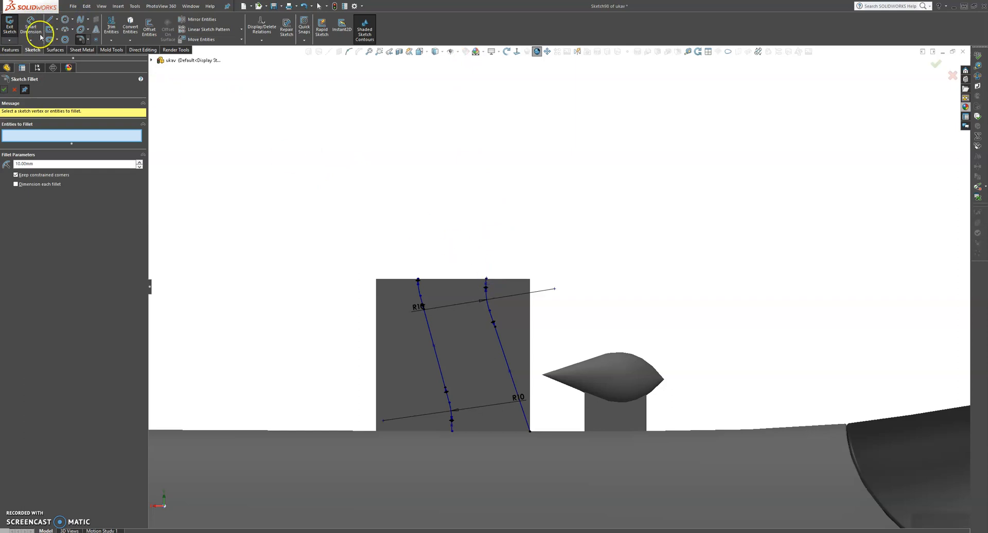
Connect the ends of the front-edge profile with two straight lines meeting at a point above and ahead of the mast block
left_click(50, 19)
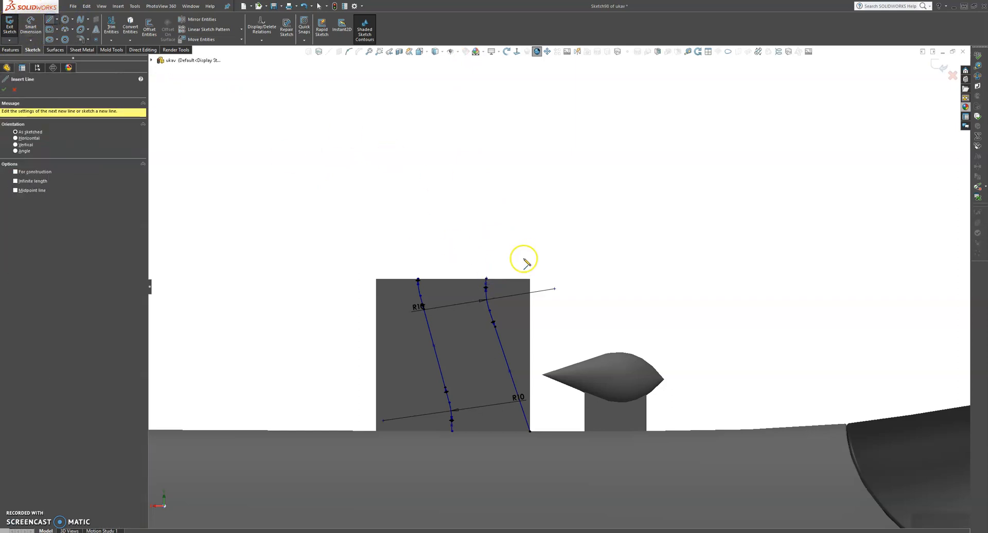
left_click(486, 278)
left_click(538, 243)
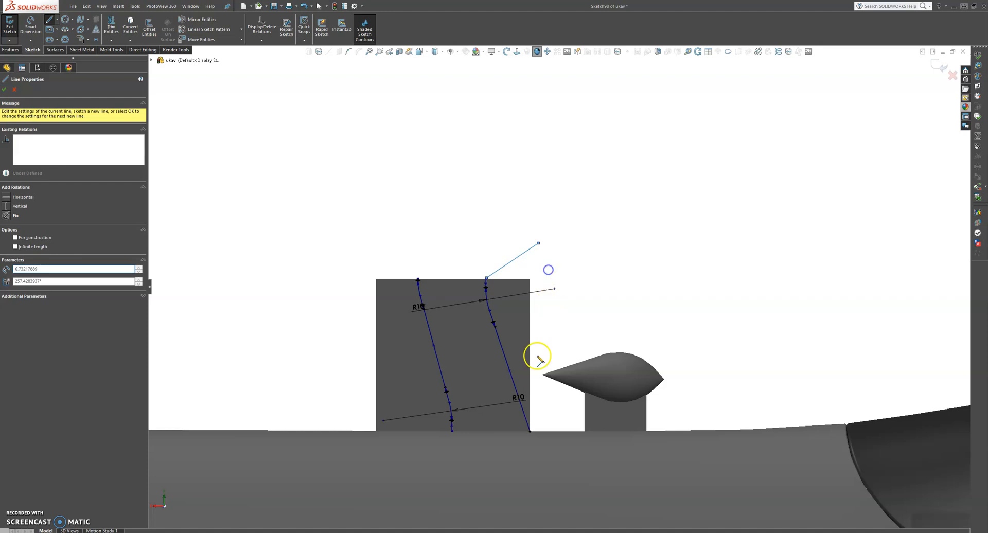
left_click(530, 431)
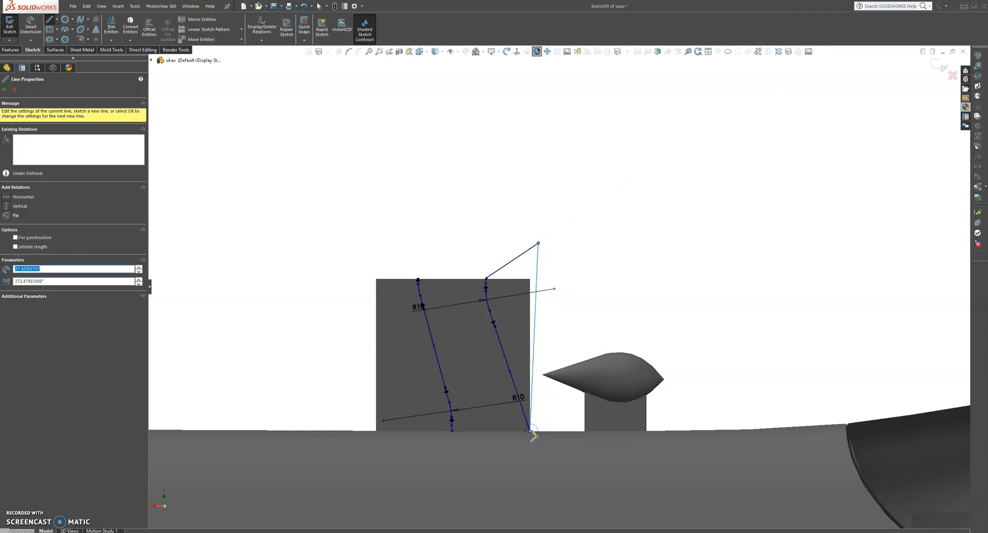
key("Escape")
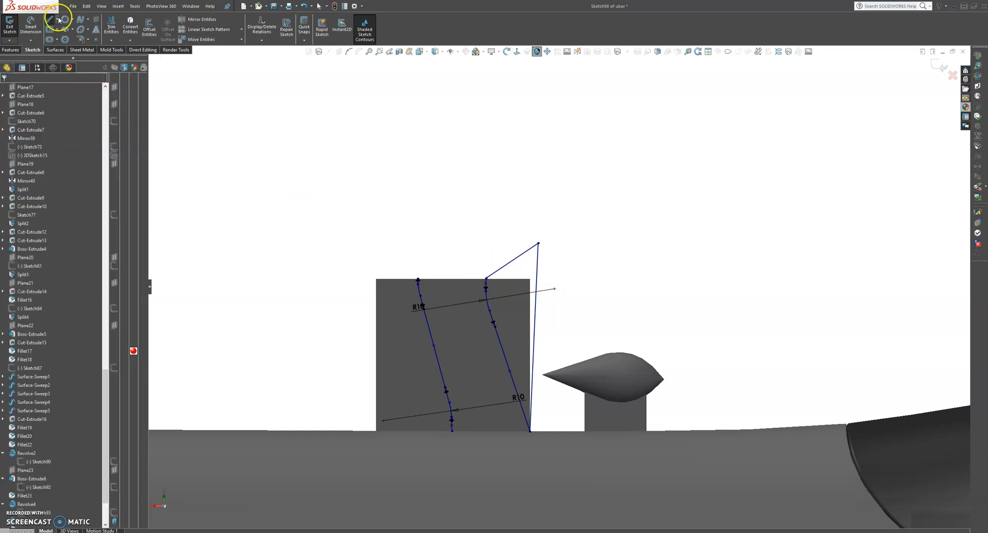
Close the rear-edge profile with three straight lines running outside the mast block and back along the fuselage
left_click(50, 20)
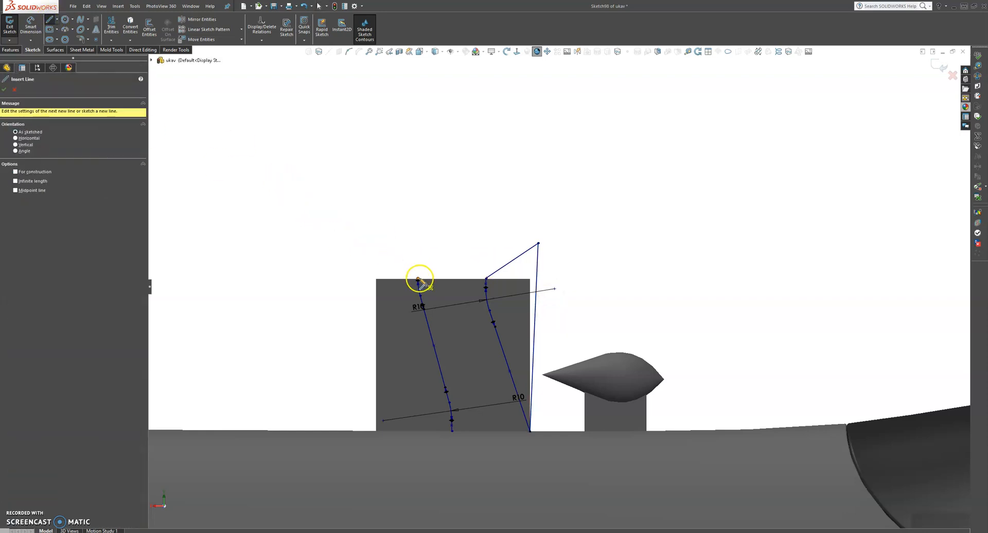
left_click(418, 279)
left_click(334, 274)
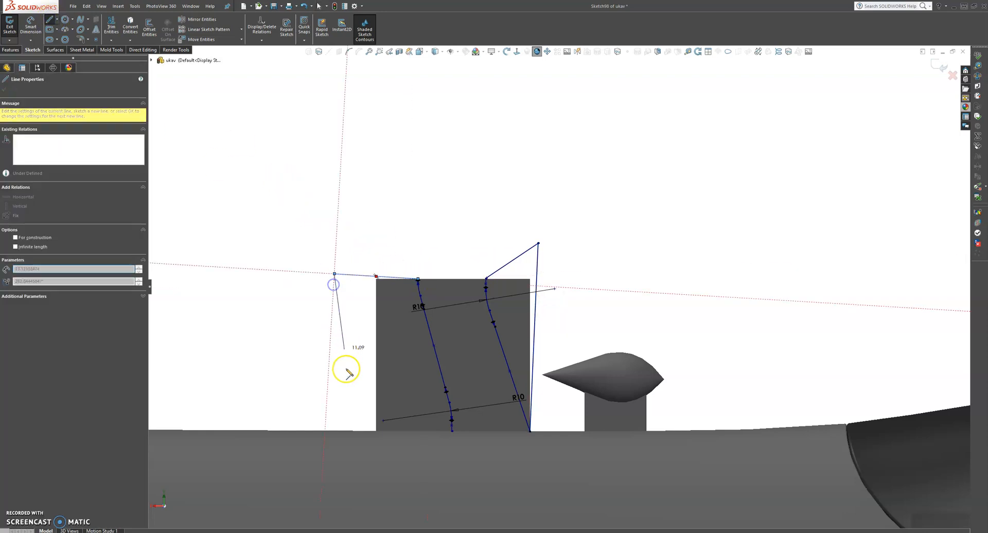
left_click(353, 430)
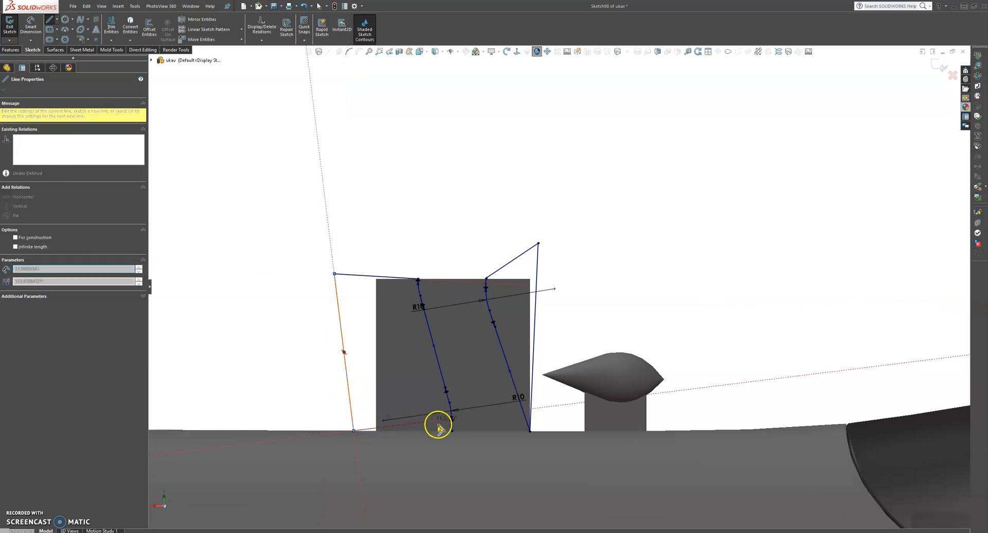
left_click(451, 431)
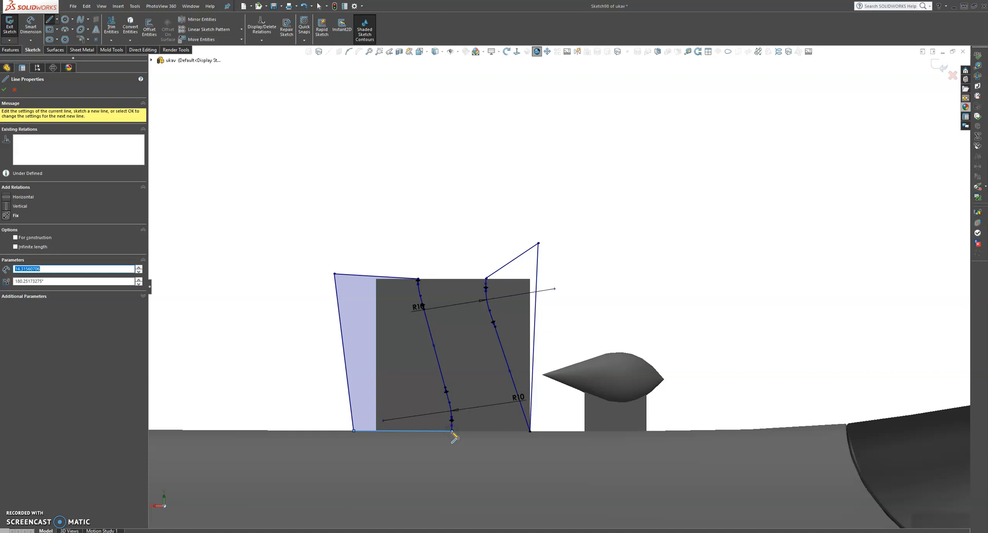
left_click(4, 90)
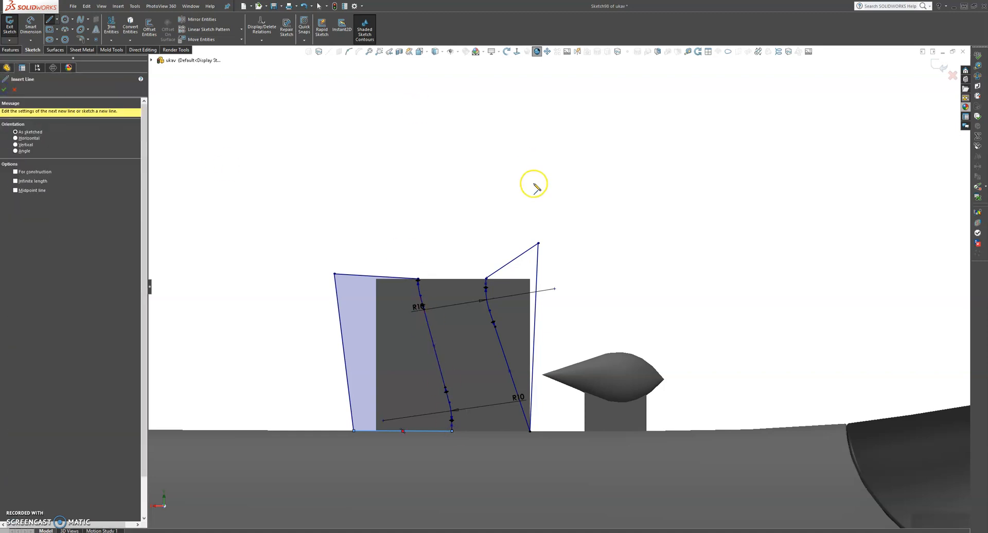
scroll(533, 184, "up", 2)
left_click(11, 49)
left_click(114, 23)
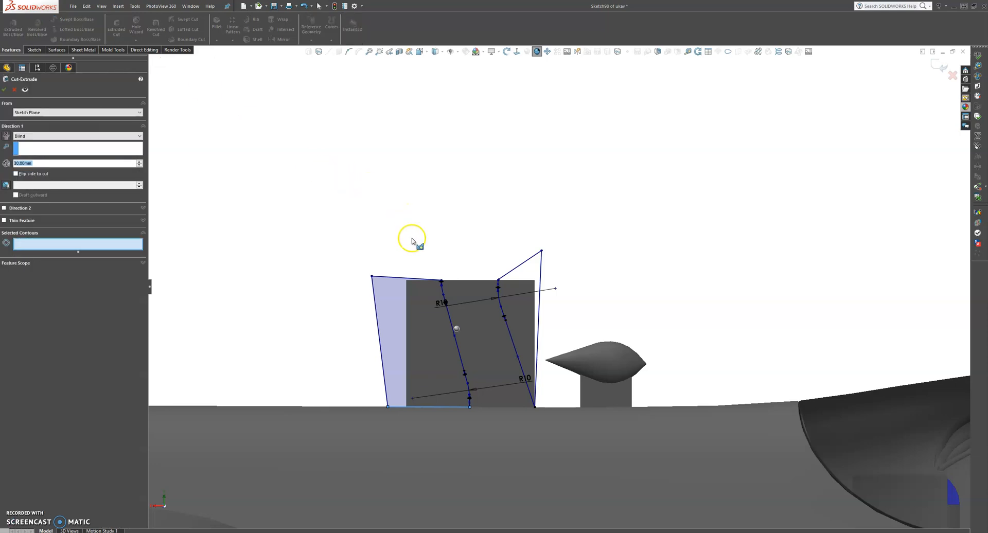
left_click(525, 267)
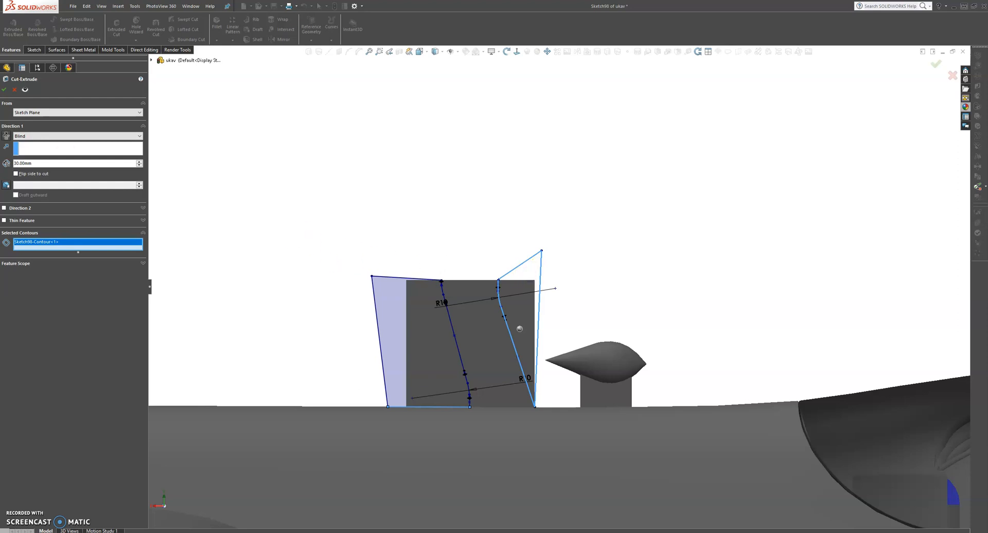
left_click(15, 90)
Join the loose endpoint at the top of the front-edge profile so the front region is closed
scroll(558, 304, "down", 6)
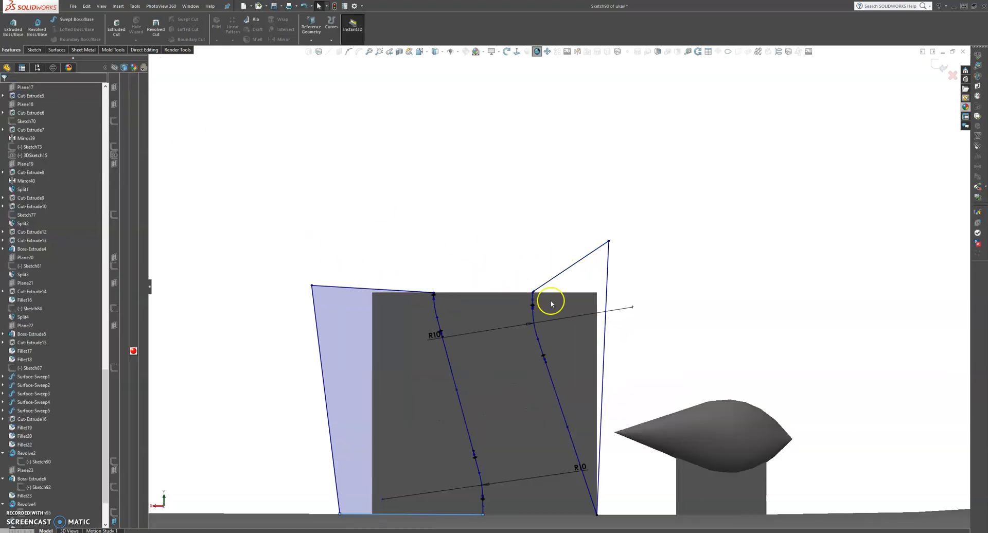
scroll(600, 311, "down", 5)
left_click_drag(558, 217, 548, 234)
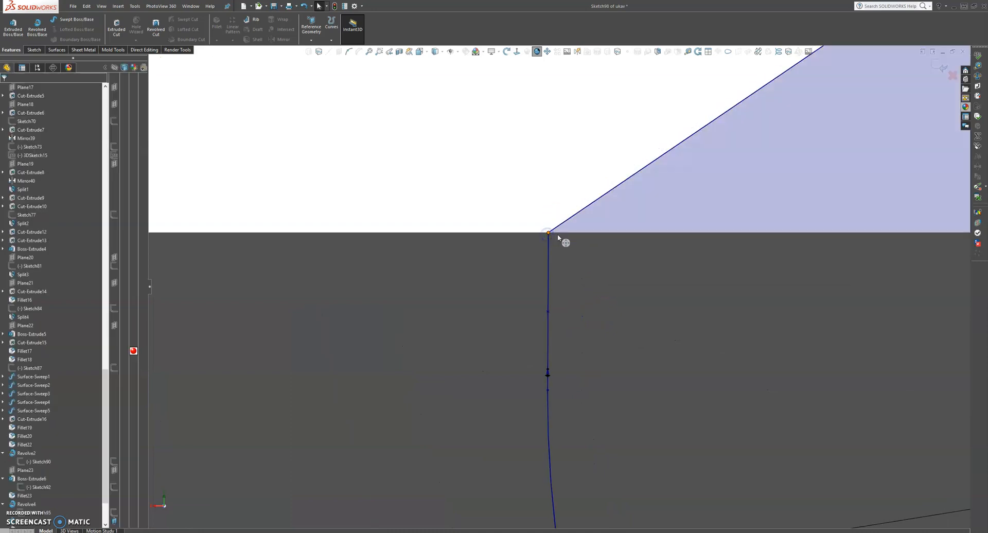
scroll(564, 243, "up", 10)
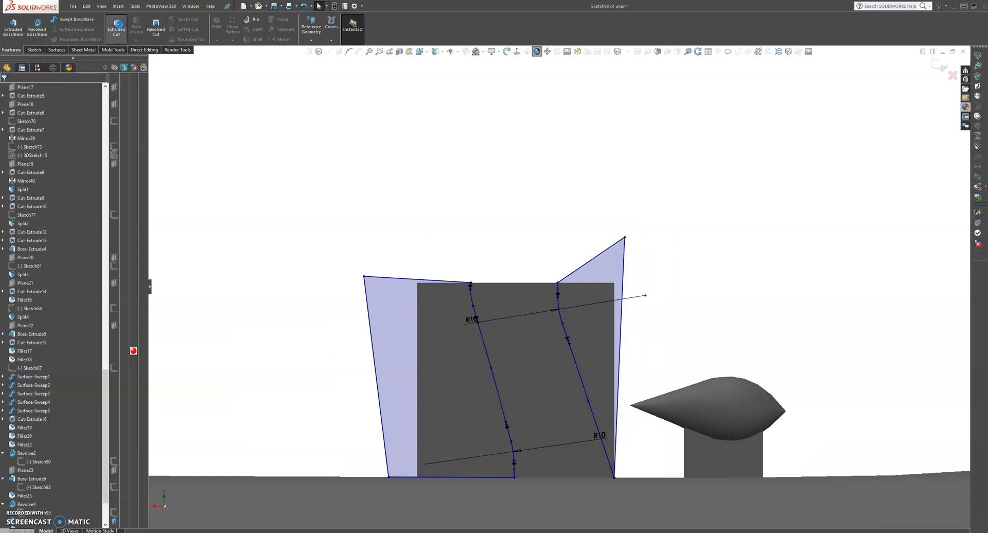
Extrude-cut the closed front and rear regions to a blind depth of 127 mm across the mast
left_click(117, 26)
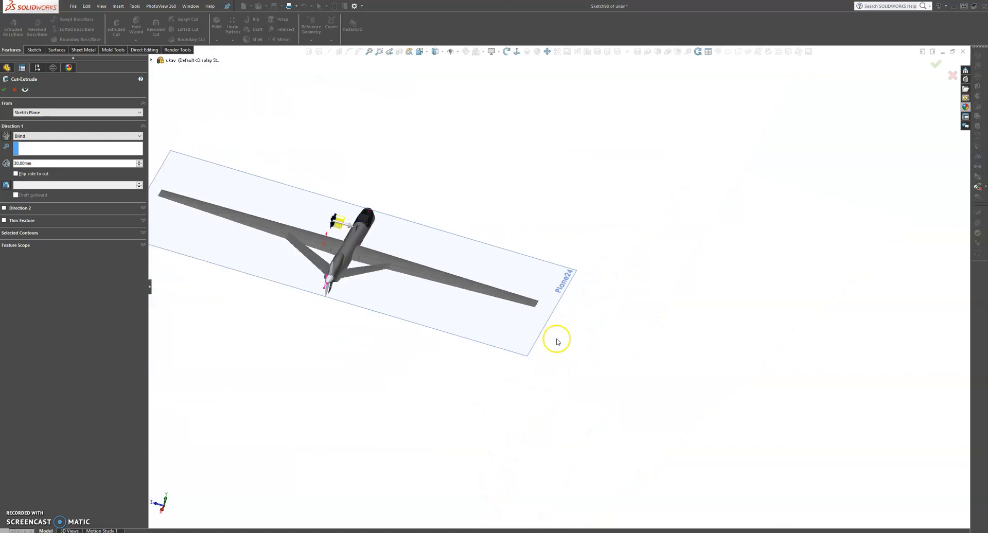
scroll(378, 224, "down", 6)
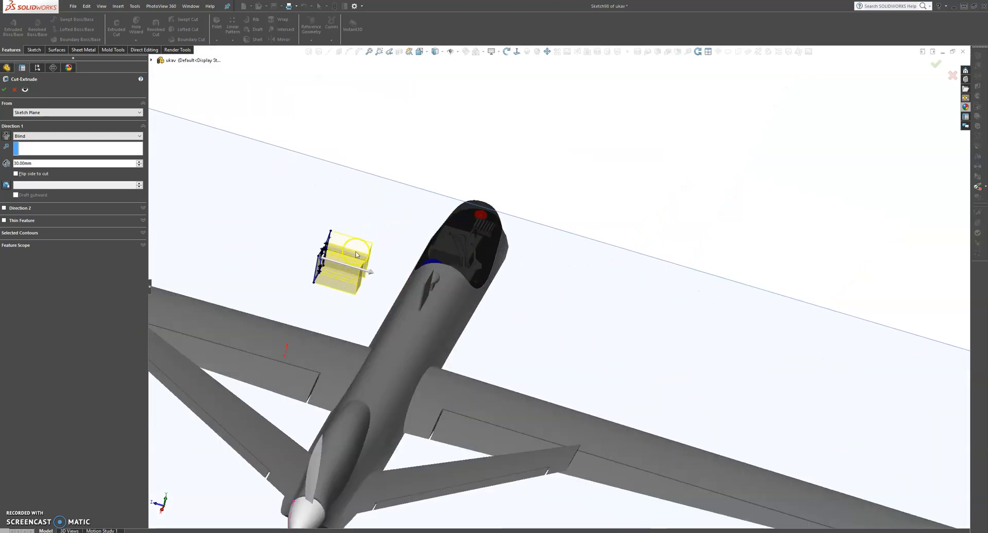
left_click_drag(379, 313, 613, 396)
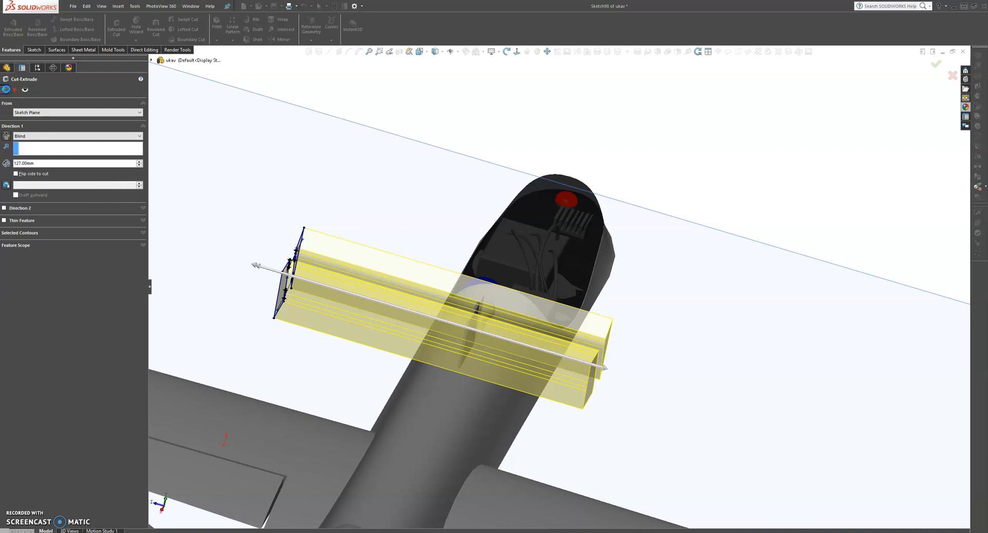
left_click(6, 91)
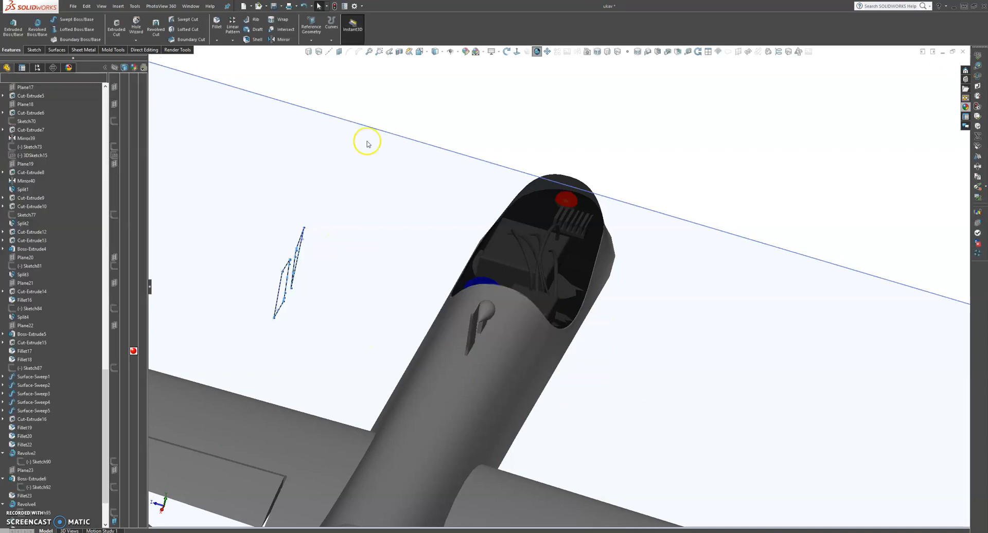
Examine the cut mast from several angles and compare its shape with the Drone-Firing.jpg reference photo
left_click(697, 136)
middle_click_drag(558, 315, 547, 284)
scroll(459, 307, "down", 6)
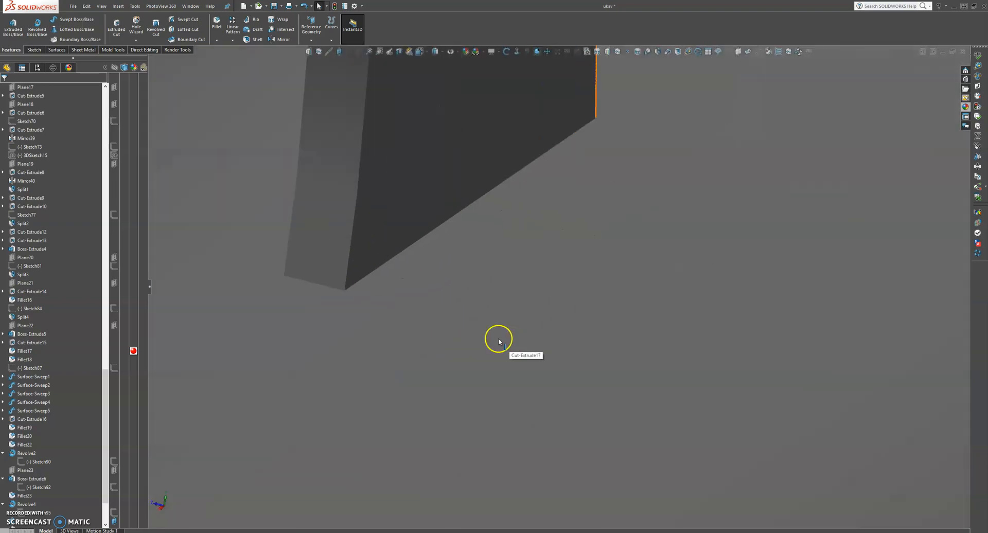
scroll(380, 327, "up", 8)
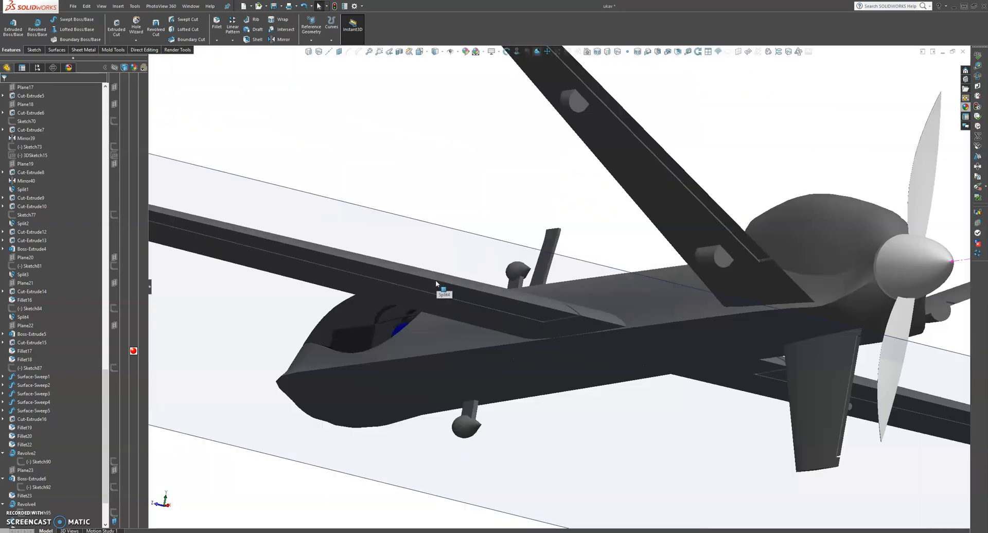
middle_click_drag(542, 214, 632, 256)
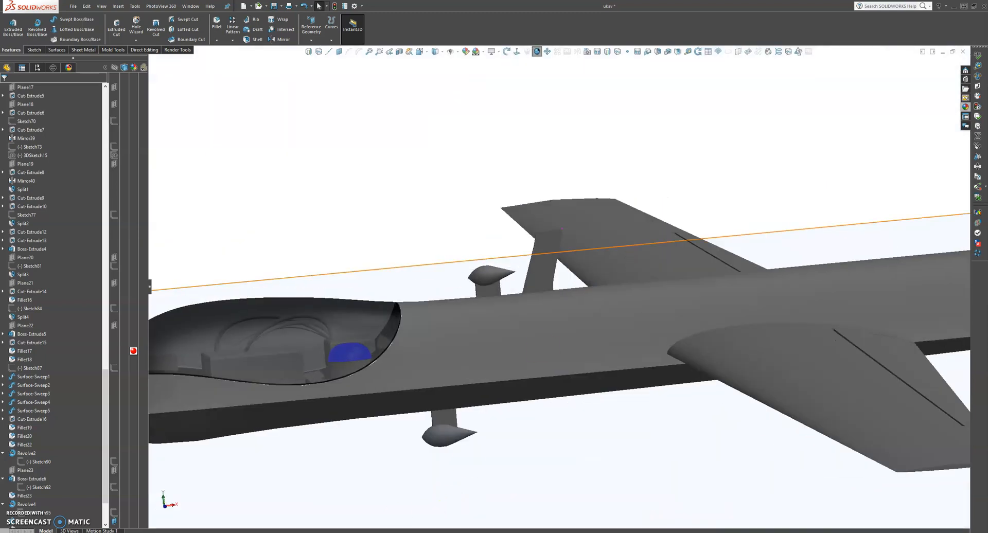
mouse_move(387, 532)
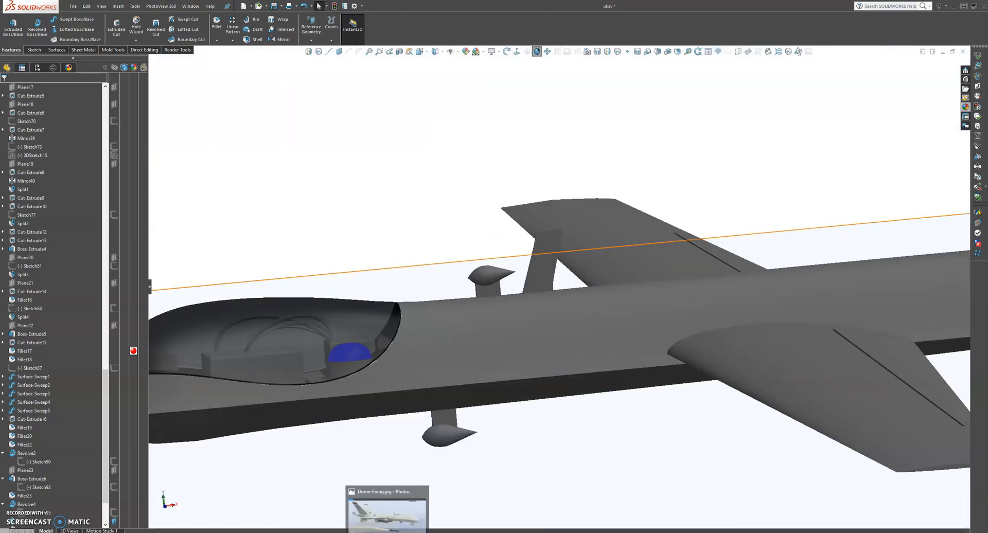
left_click(396, 516)
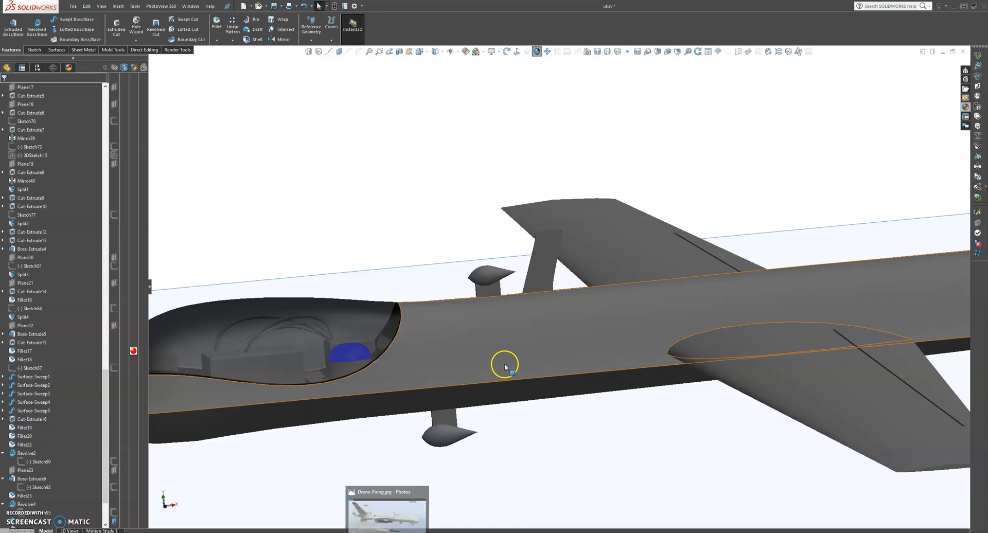
mouse_move(528, 290)
middle_mouse_down()
mouse_move(514, 289)
mouse_move(527, 290)
middle_mouse_up()
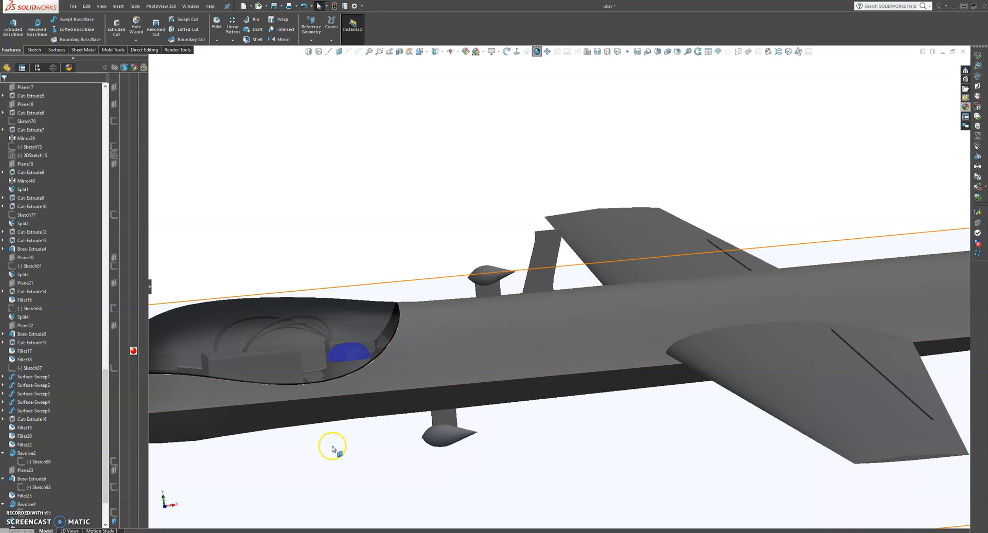
Reopen the sketch of the mast's extruded cut for editing and face its plane at the mast profile
scroll(89, 460, "down", 3)
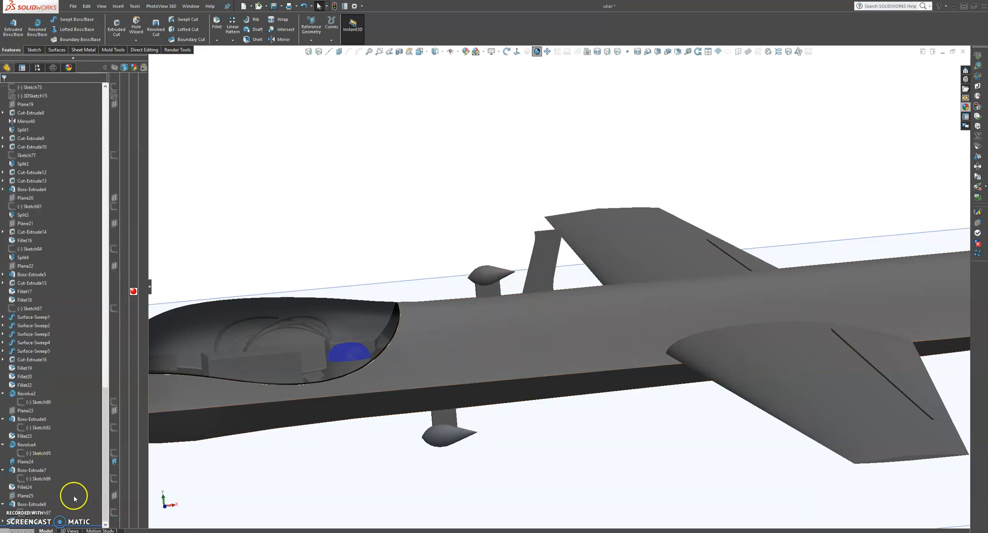
left_click(2, 521)
left_click(32, 496)
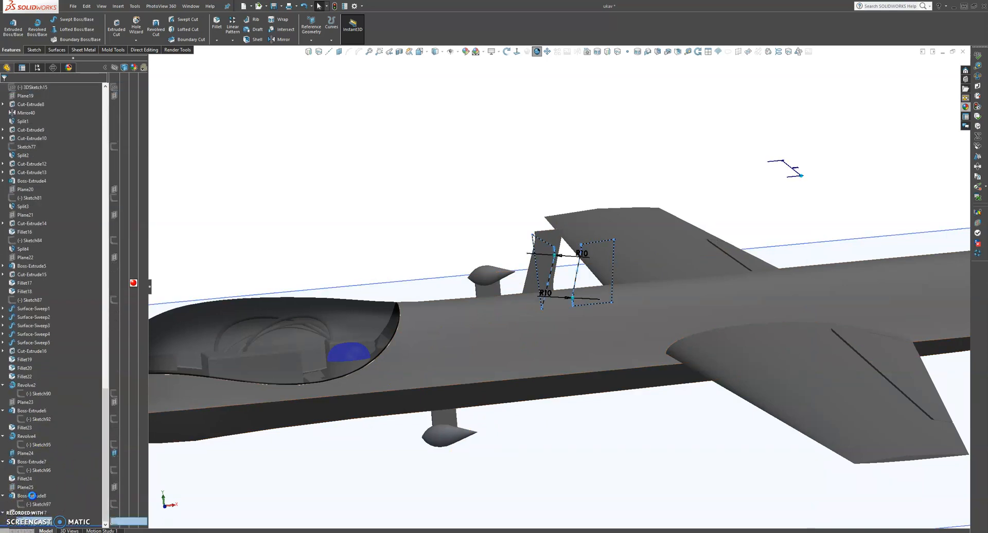
left_click(33, 497)
left_click(516, 53)
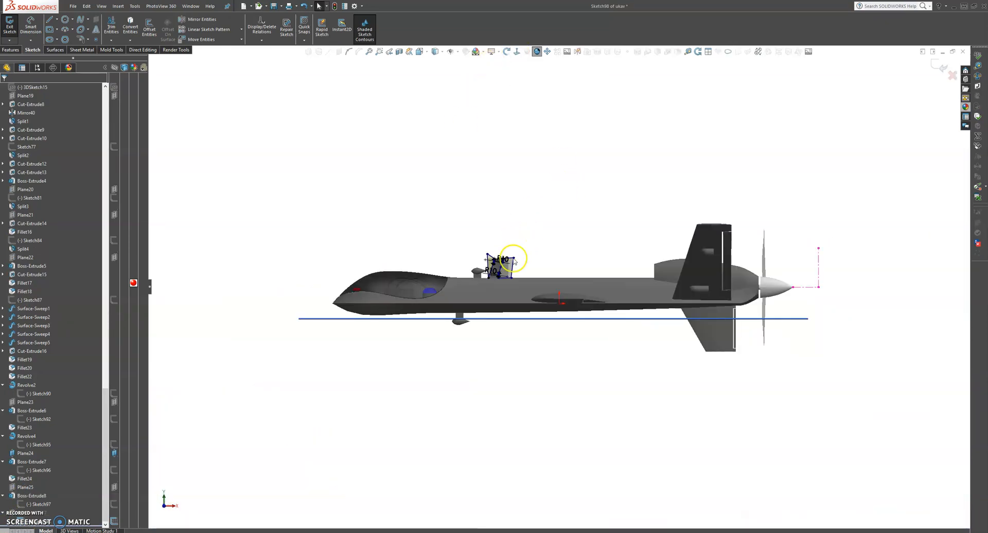
scroll(507, 278, "down", 4)
scroll(502, 289, "down", 8)
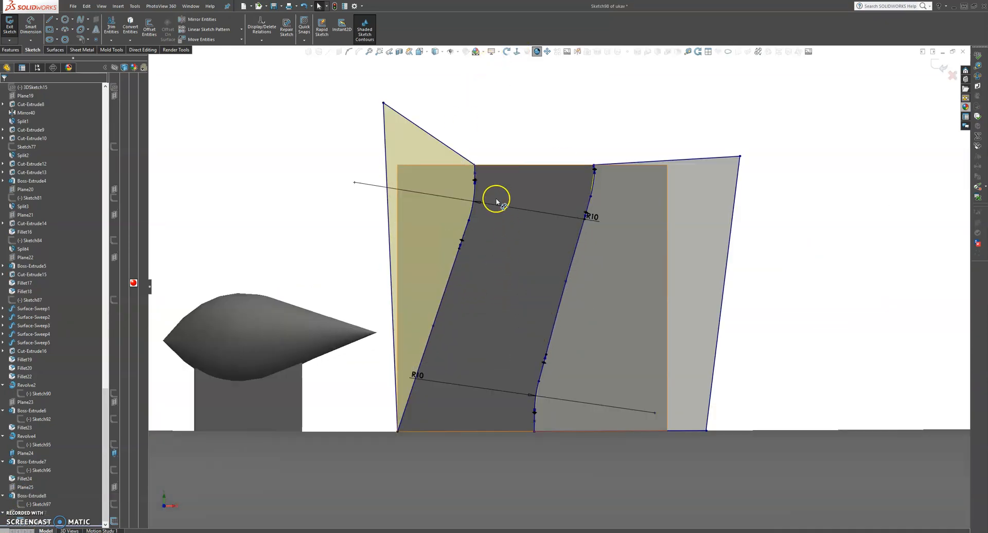
Try to shift the short top spline of the front edge rearward, then undo the move
left_click_drag(475, 186, 477, 171)
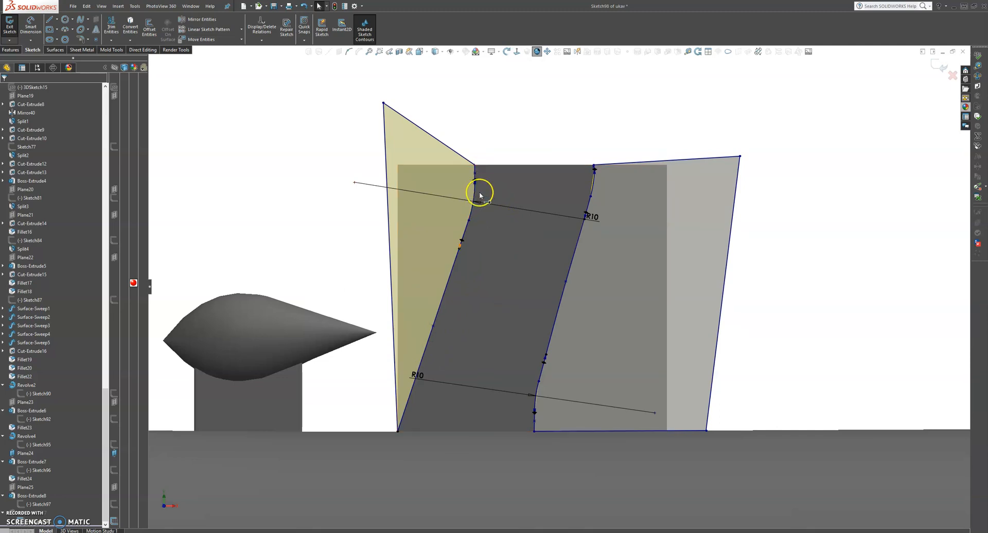
right_click(476, 172)
left_click_drag(476, 171, 488, 169)
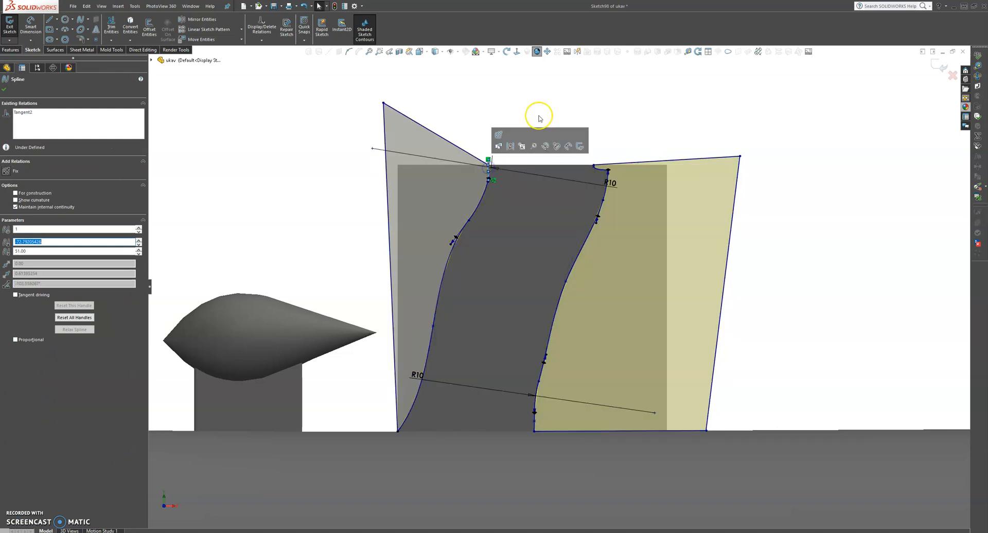
key("ctrl+z")
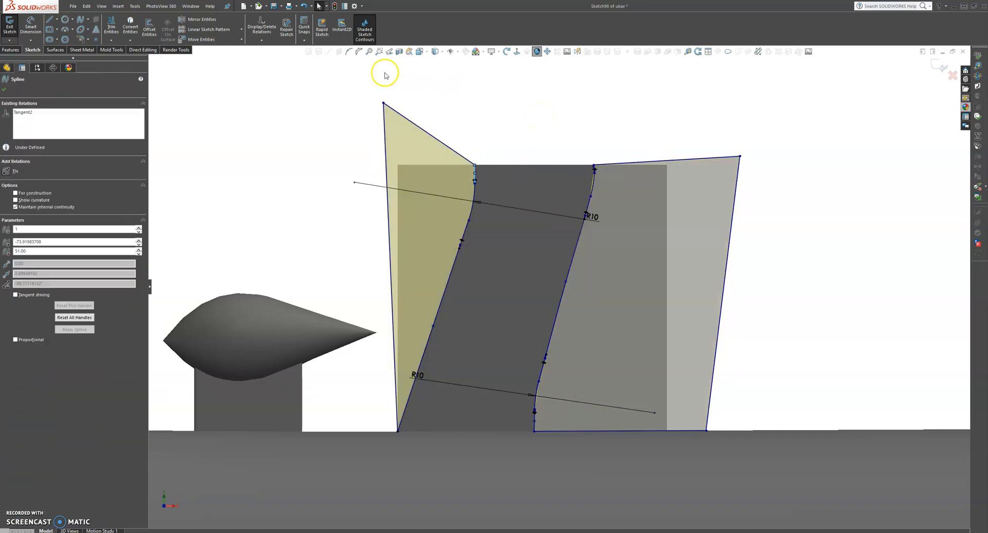
left_click(468, 221)
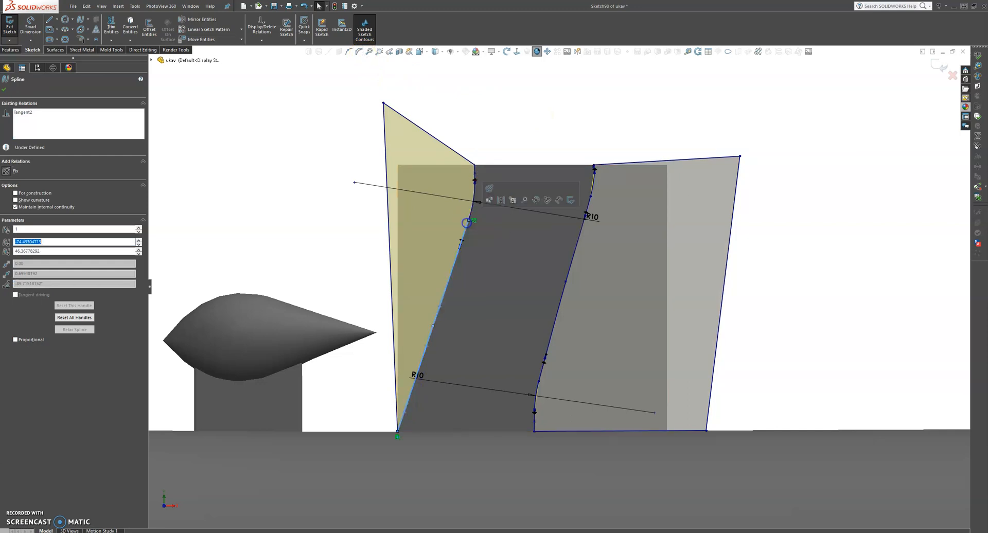
left_click(492, 105)
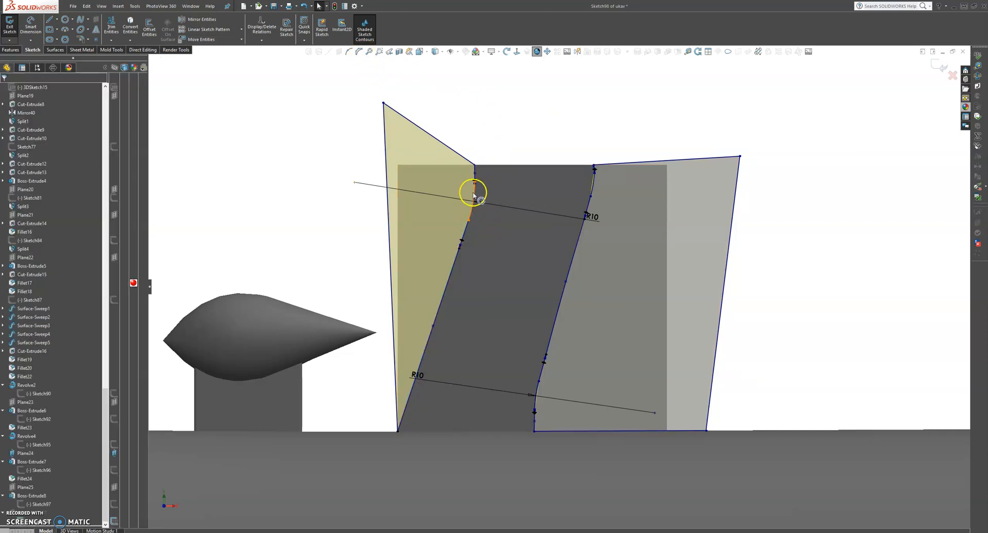
left_click(473, 194)
left_click(494, 117)
left_click_drag(319, 78, 481, 467)
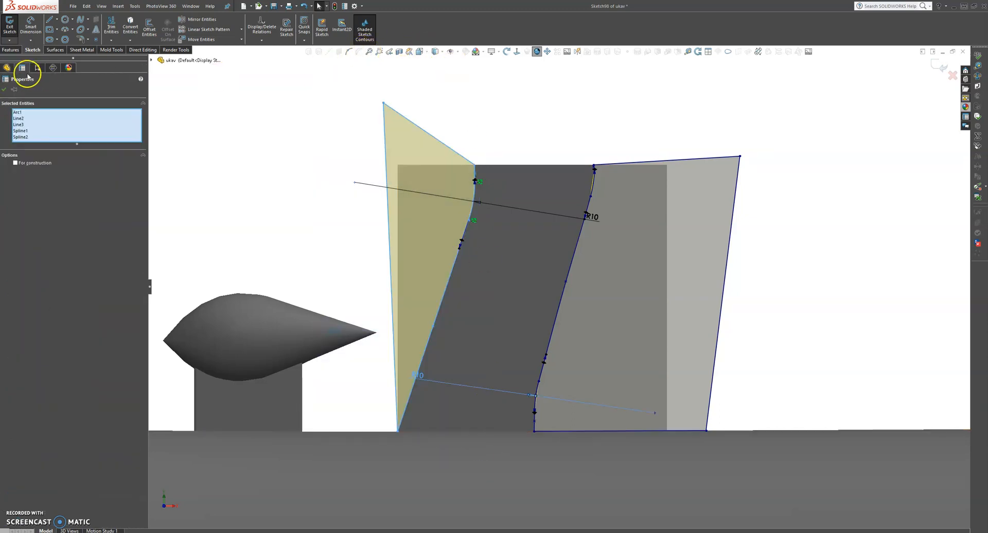
left_click(3, 92)
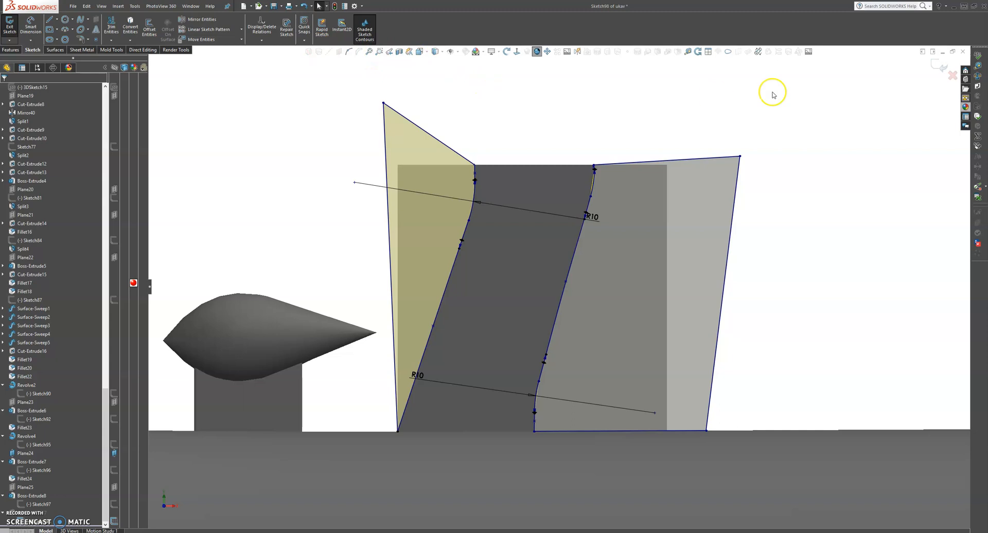
Close the cut sketch and compare the mast on the fuselage with the Drone-Firing.jpg reference photo
left_click(939, 69)
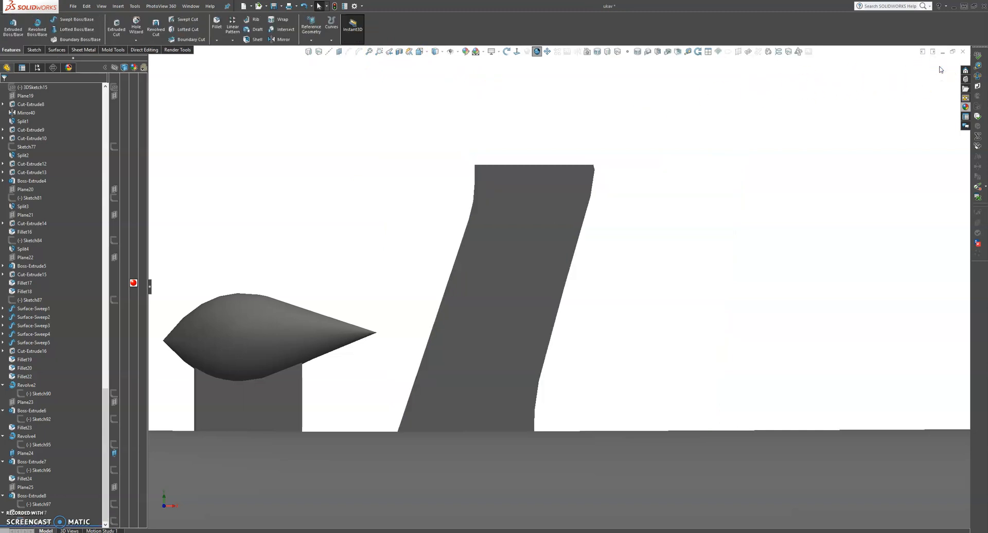
scroll(637, 200, "up", 3)
middle_click_drag(423, 317, 622, 316)
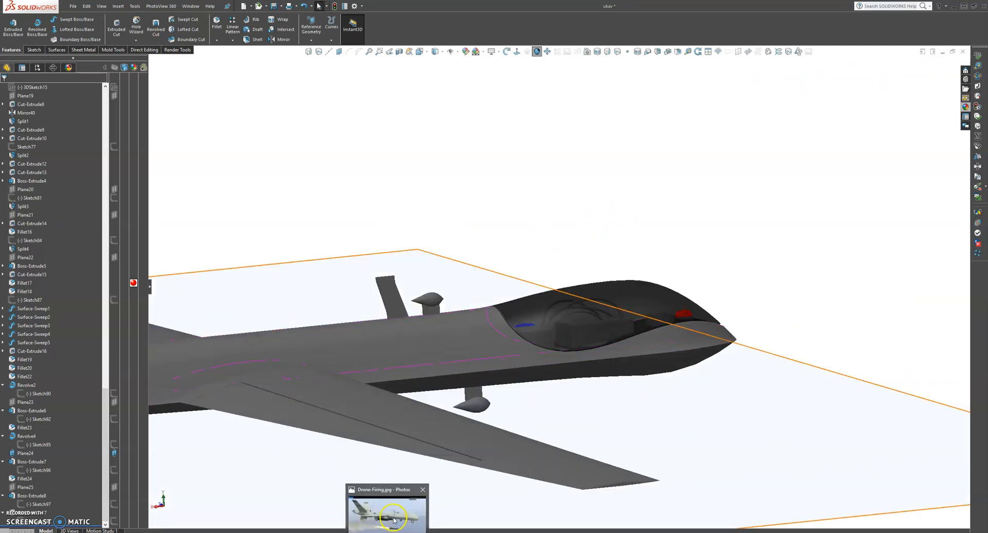
left_click(394, 519)
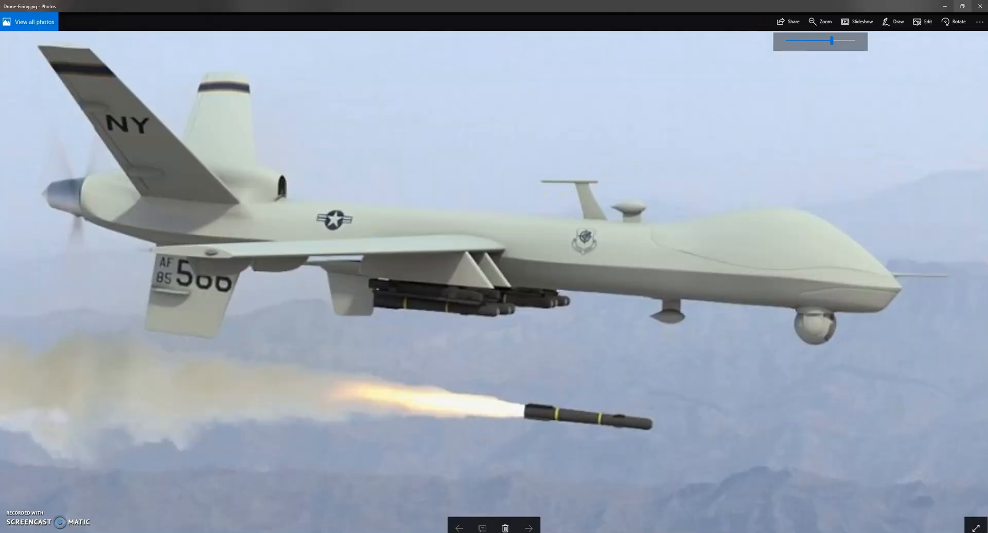
left_click(944, 6)
Start a new sketch on the Front Plane, framed on the antenna mast's side profile
scroll(481, 332, "up", 2)
scroll(4, 195, "up", 15)
scroll(15, 189, "up", 1)
left_click(32, 149)
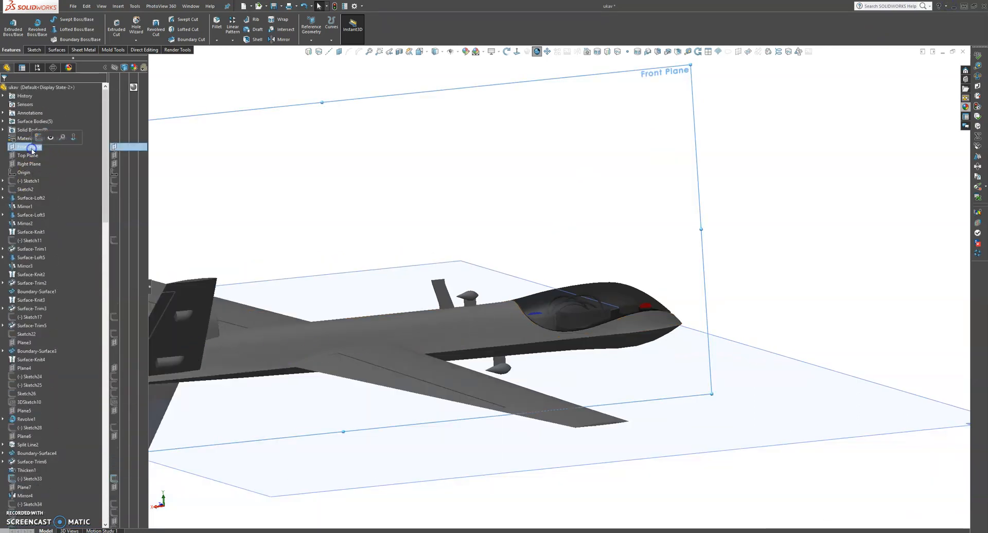
left_click(39, 137)
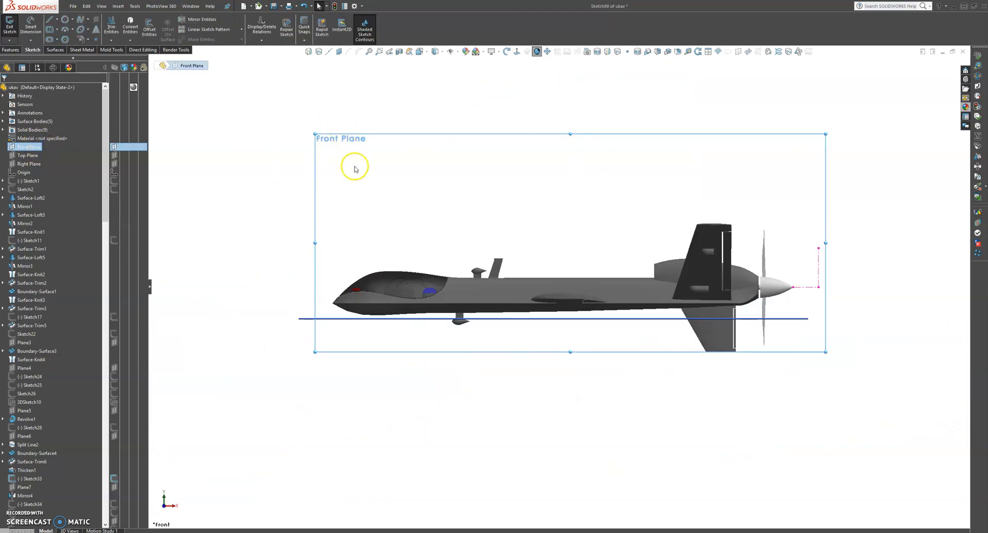
scroll(591, 308, "down", 8)
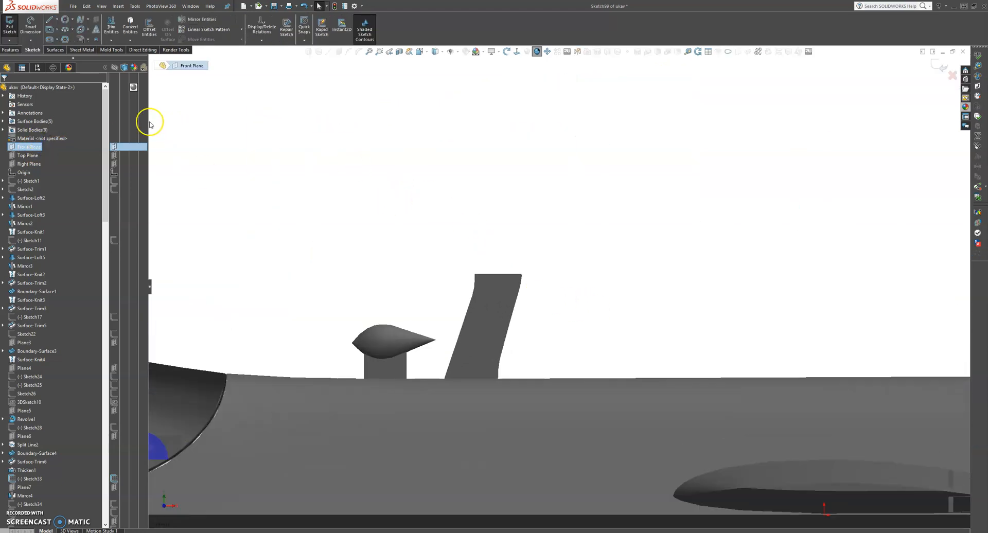
Try a two-point horizontal spline along the mast's top edge, extending past both sides, using the Drone-Firing.jpg photo as reference
left_click(80, 19)
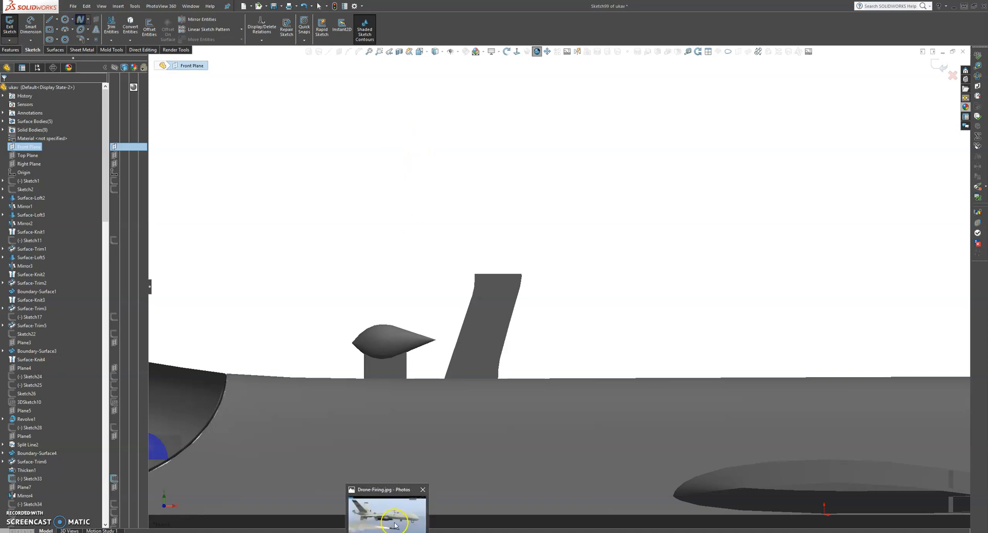
left_click(395, 526)
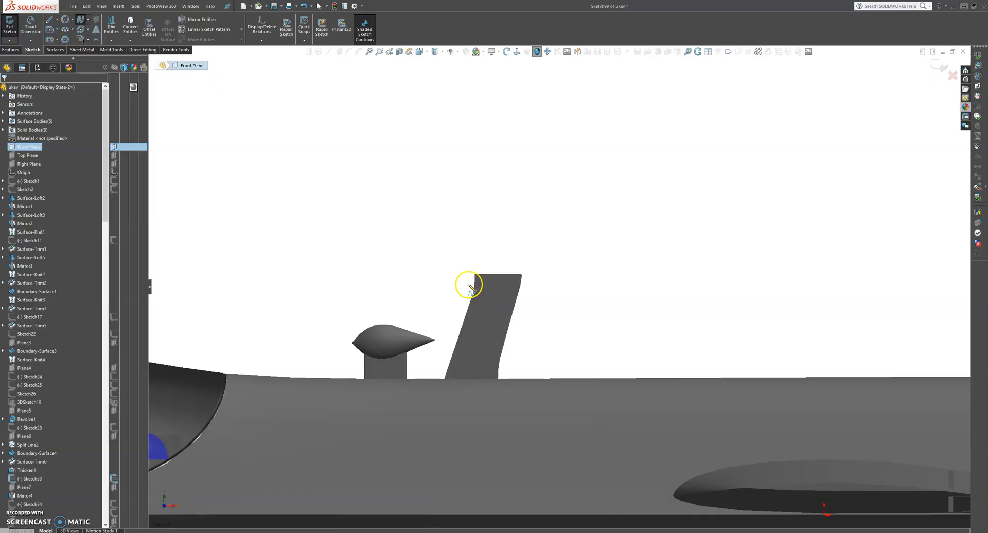
left_click(414, 274)
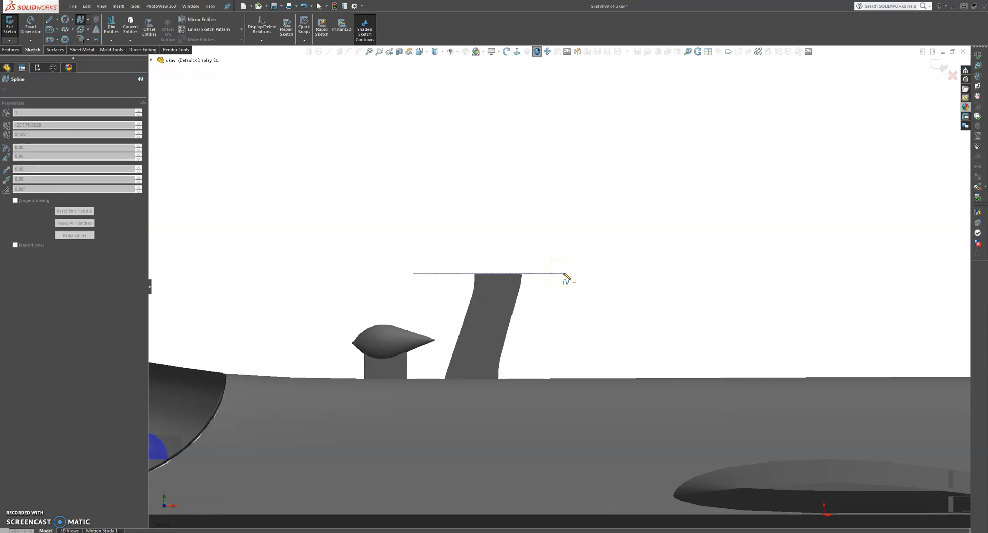
left_click(563, 273)
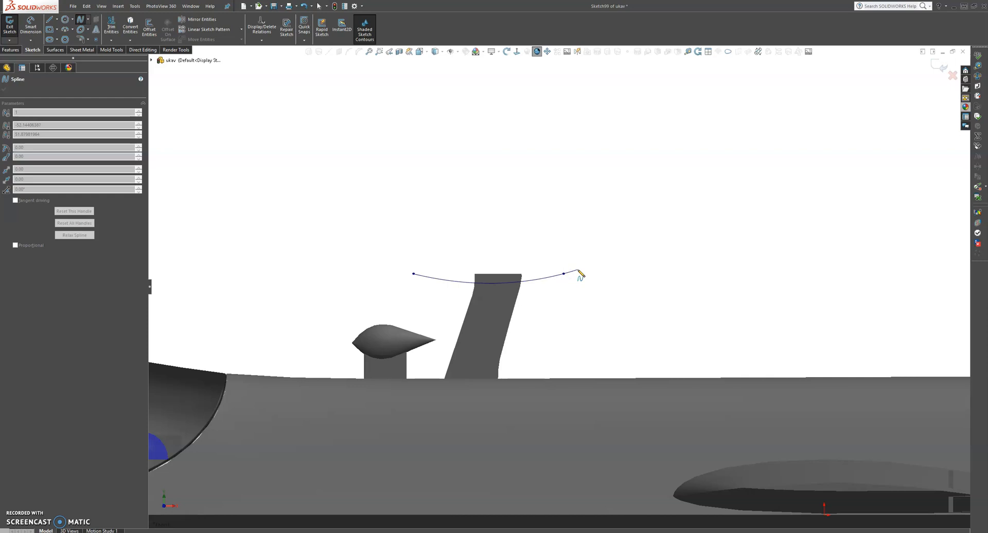
key("Escape")
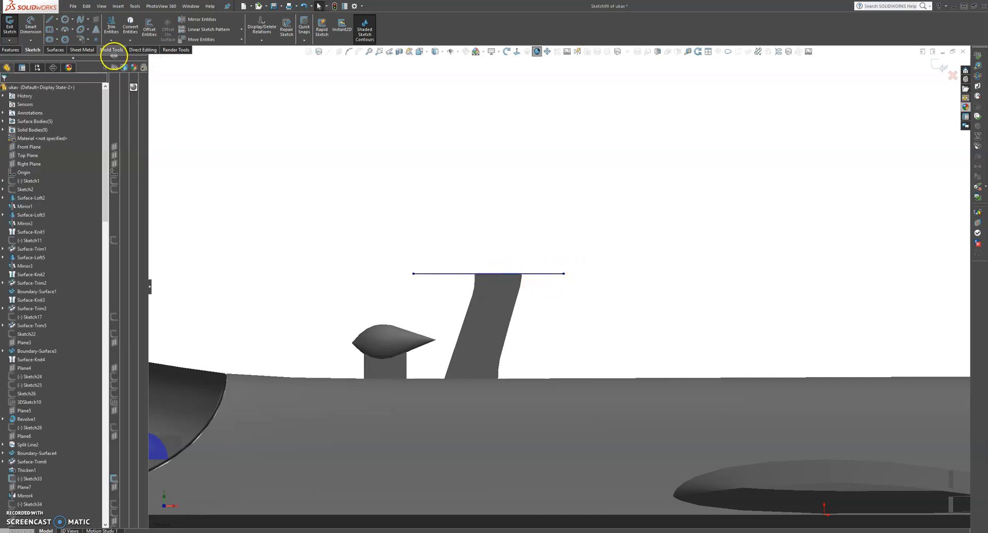
left_click(82, 21)
scroll(553, 294, "down", 1)
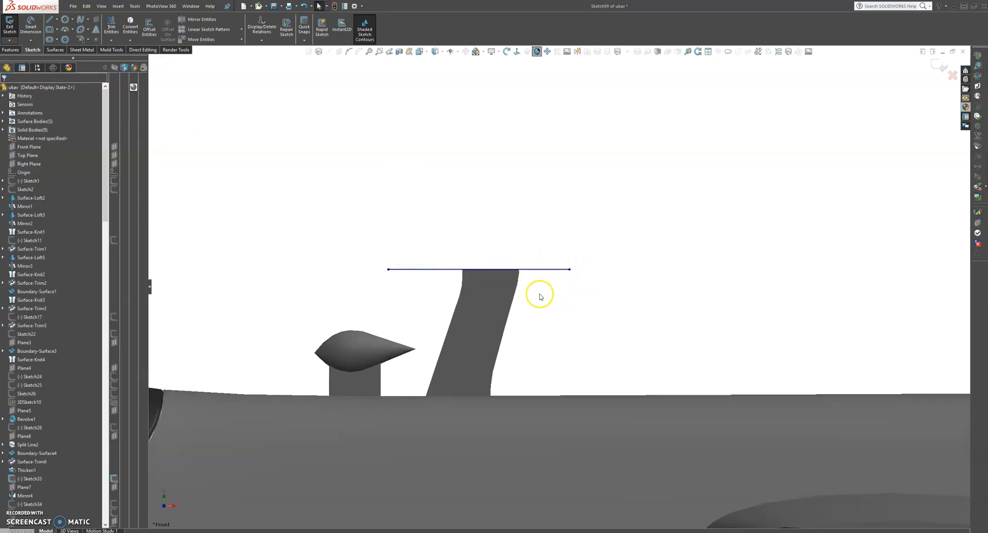
Try to raise the spline and bend both ends upward into a shallow curve, then discard it
left_click_drag(522, 271, 524, 264)
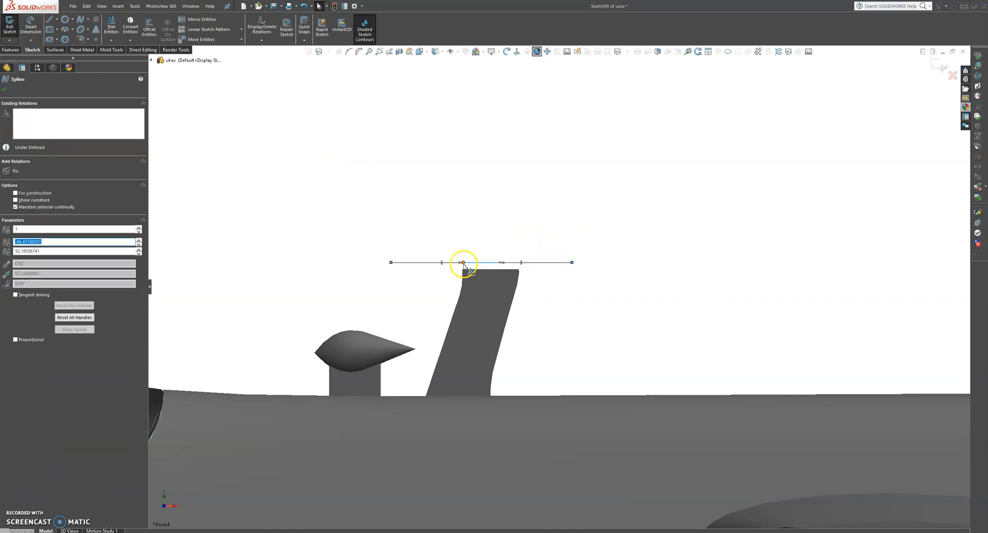
left_click_drag(463, 264, 402, 269)
left_click_drag(478, 267, 567, 274)
left_click(425, 281)
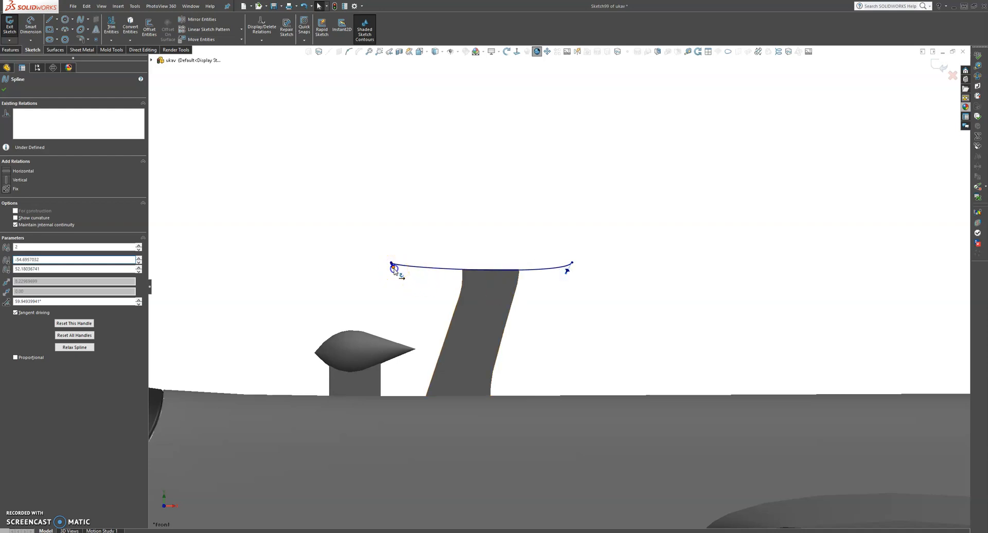
left_click_drag(393, 269, 394, 270)
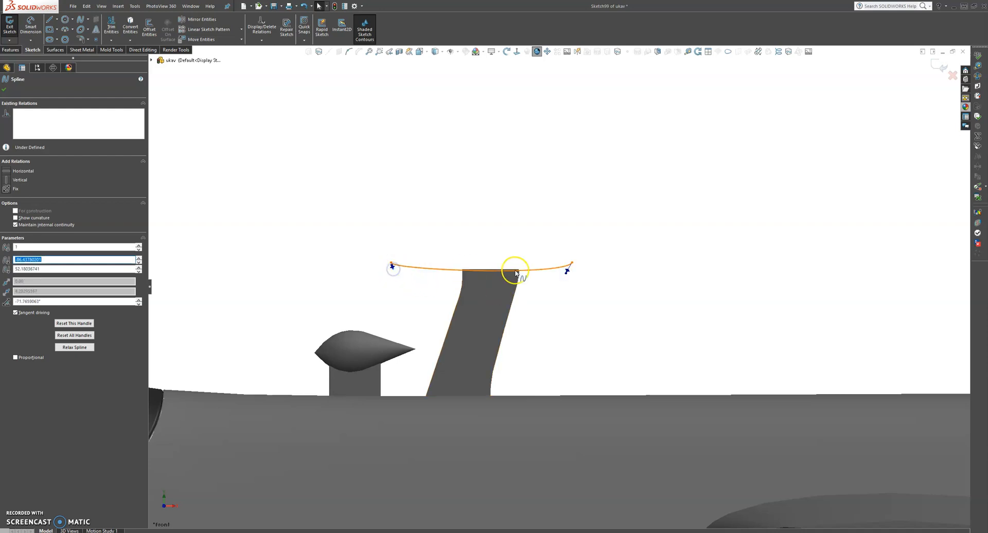
scroll(514, 271, "down", 3)
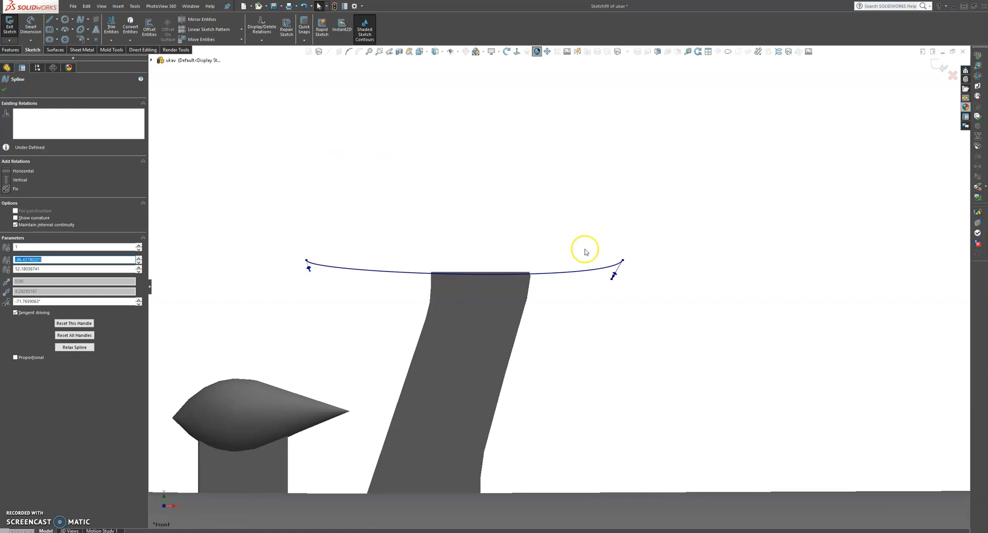
mouse_move(611, 280)
left_mouse_down()
mouse_move(613, 268)
mouse_move(603, 278)
left_mouse_up()
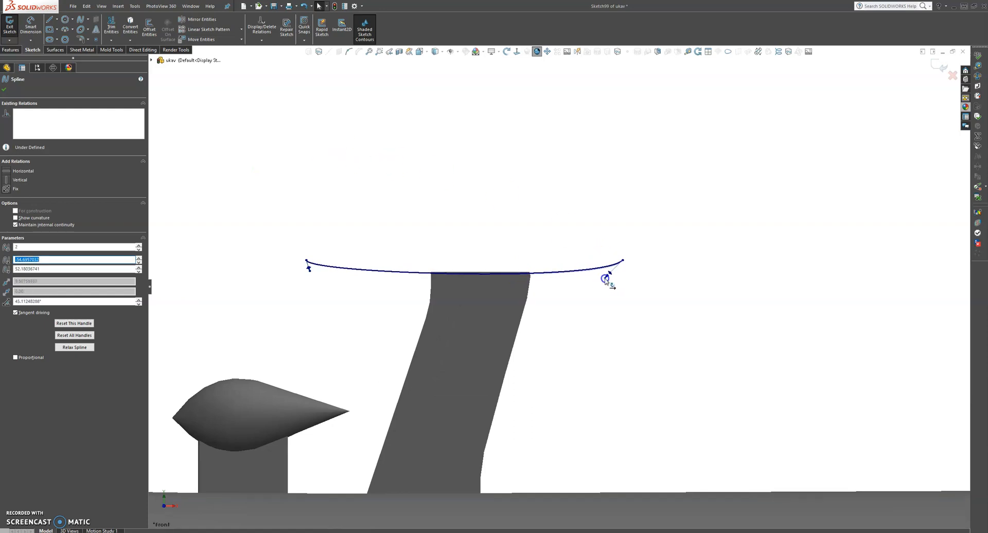
left_click(6, 91)
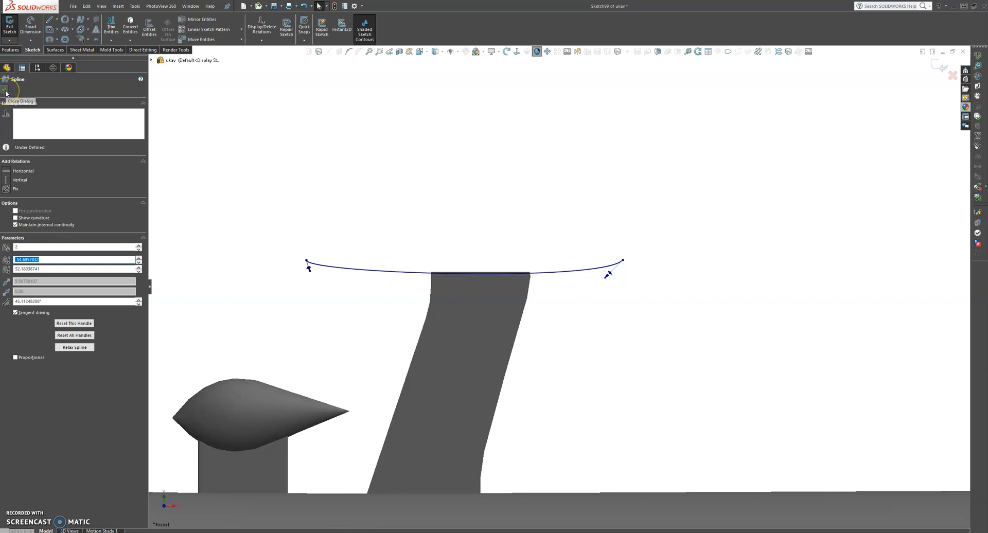
left_click(5, 91)
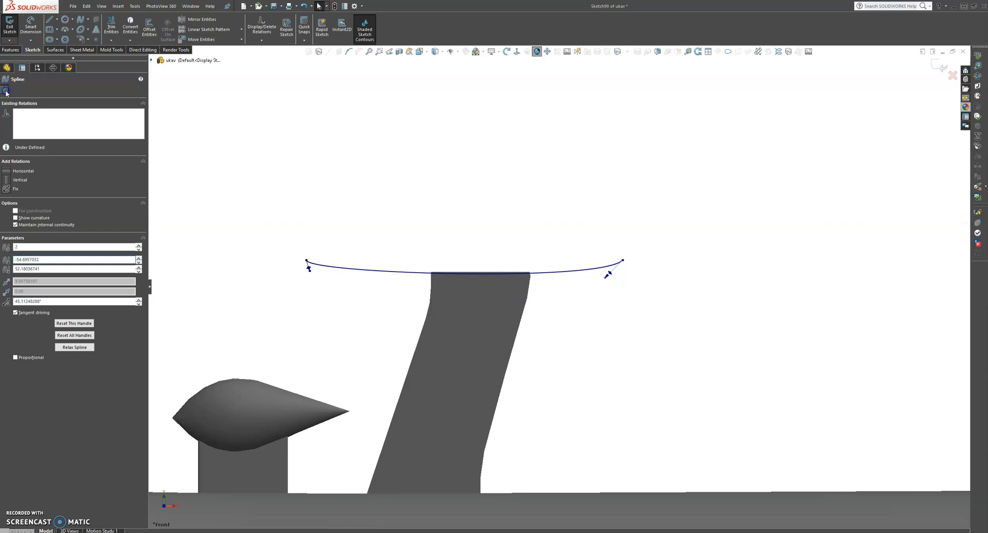
left_click(483, 142)
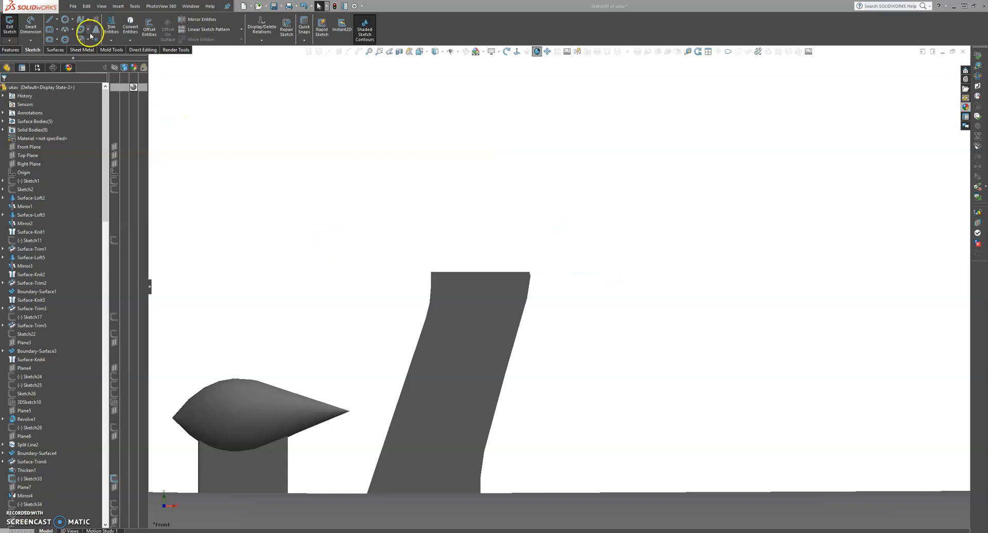
Sketch a thin closed rectangle about 33.86 long on the mast's top edge with the Line tool, overhanging mostly rearward
left_click(50, 19)
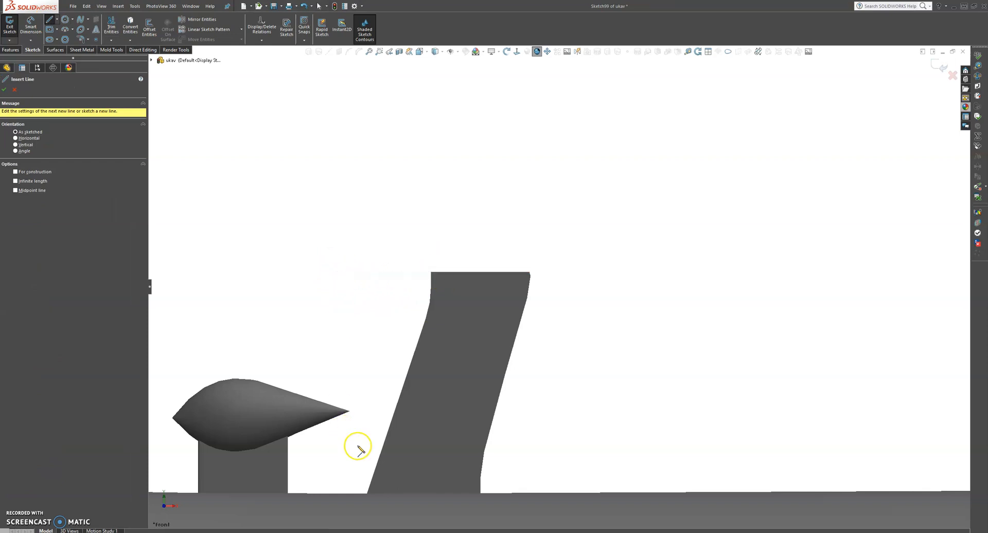
left_click(394, 515)
left_click(402, 273)
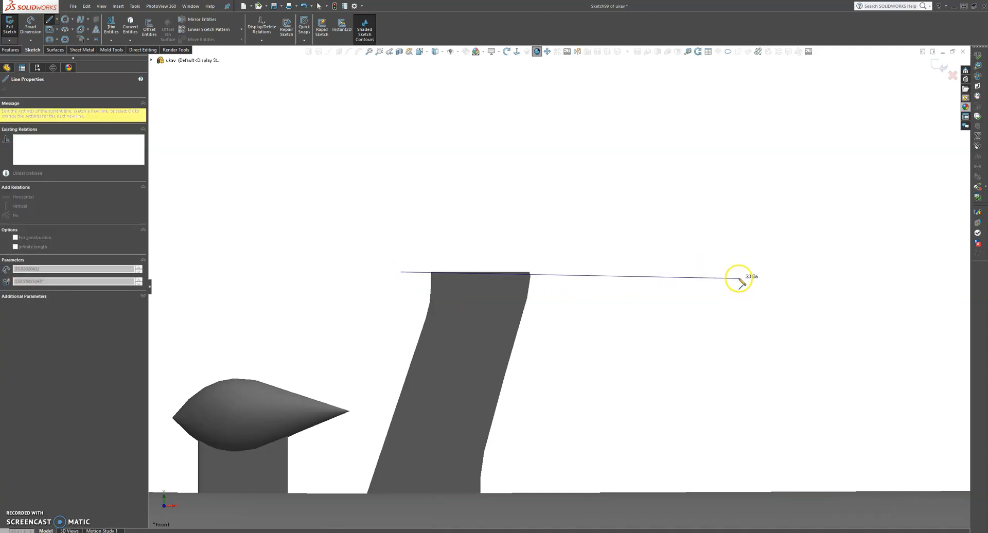
left_click(738, 272)
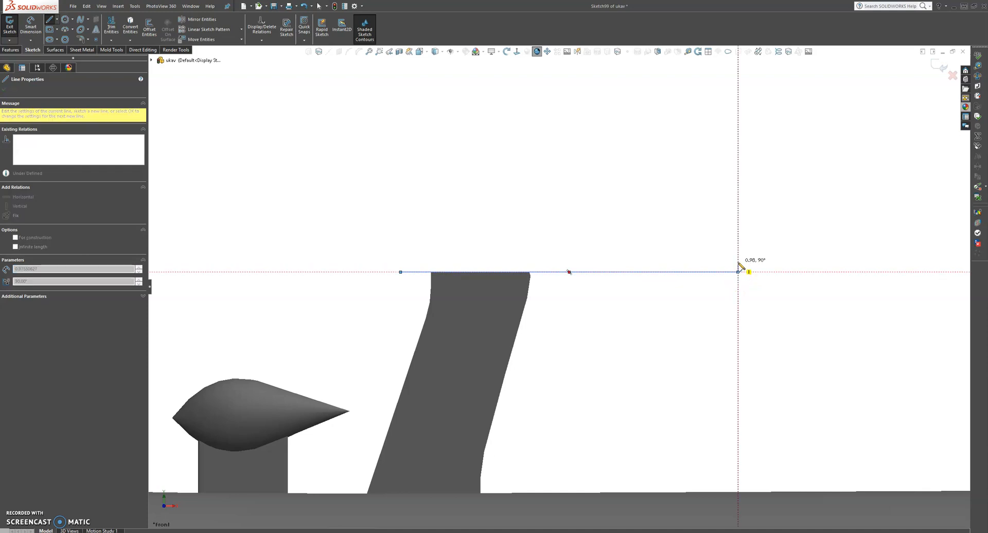
mouse_move(738, 259)
left_mouse_down()
mouse_move(439, 247)
mouse_move(401, 259)
left_mouse_up()
left_click(401, 272)
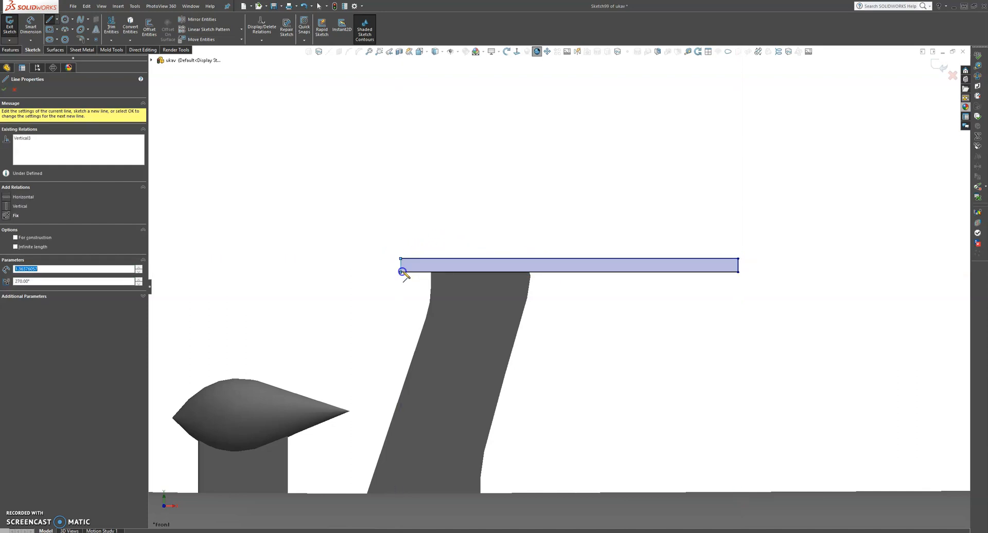
scroll(733, 310, "up", 2)
scroll(715, 294, "down", 3)
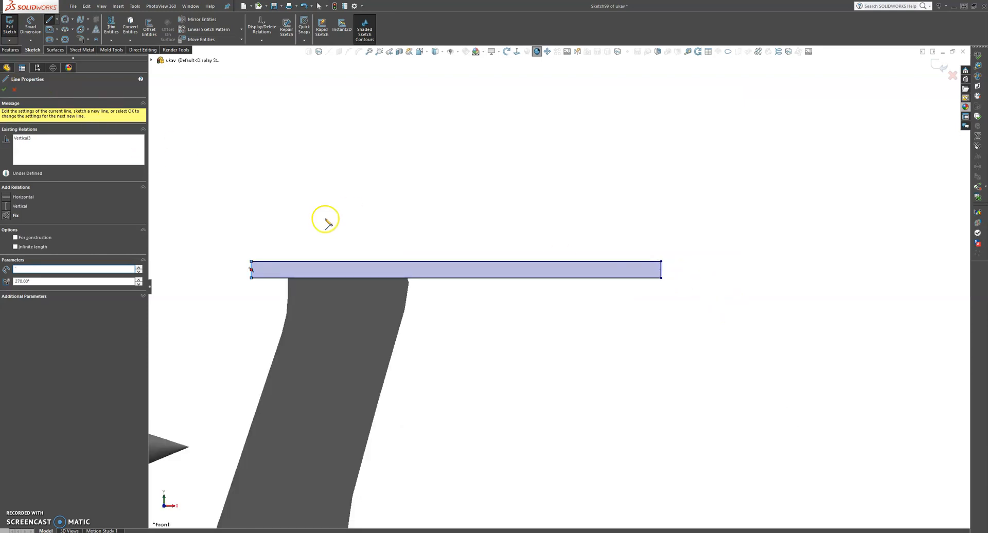
scroll(520, 341, "up", 5)
scroll(607, 299, "down", 1)
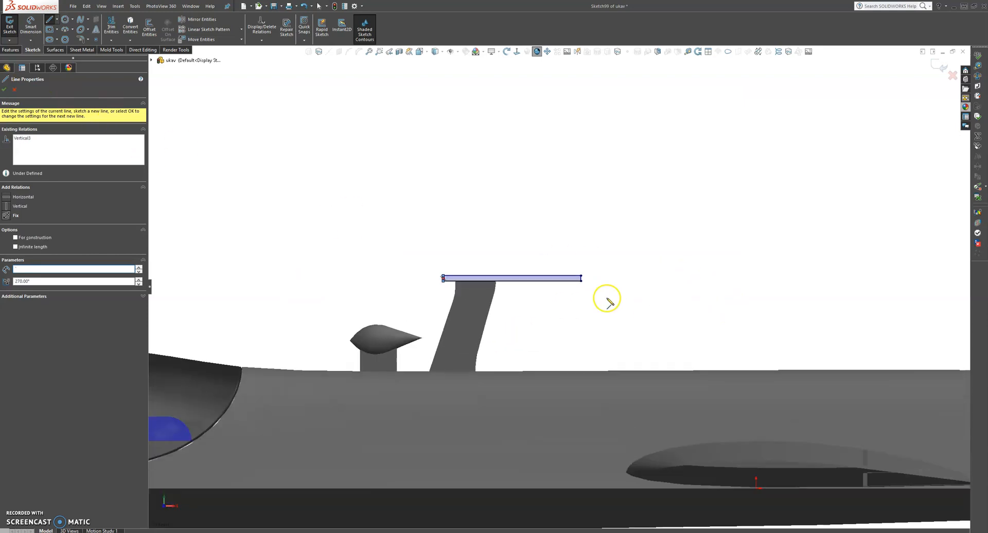
scroll(607, 299, "down", 1)
scroll(496, 276, "down", 4)
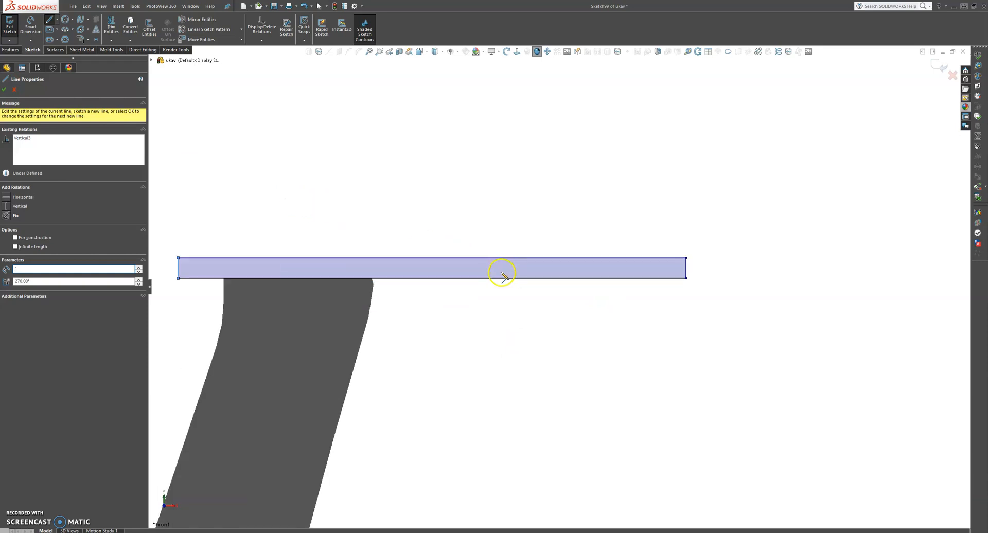
scroll(532, 294, "up", 2)
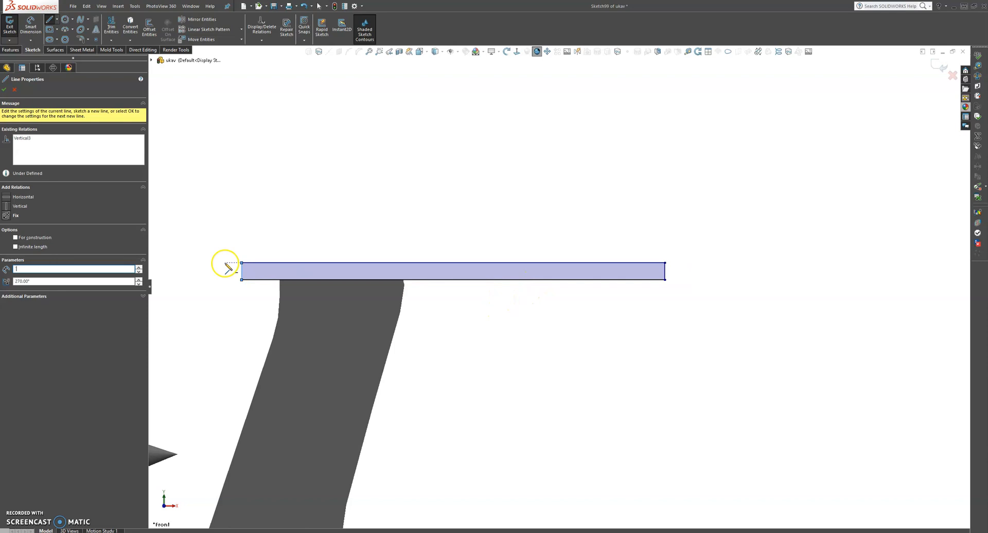
left_click(112, 25)
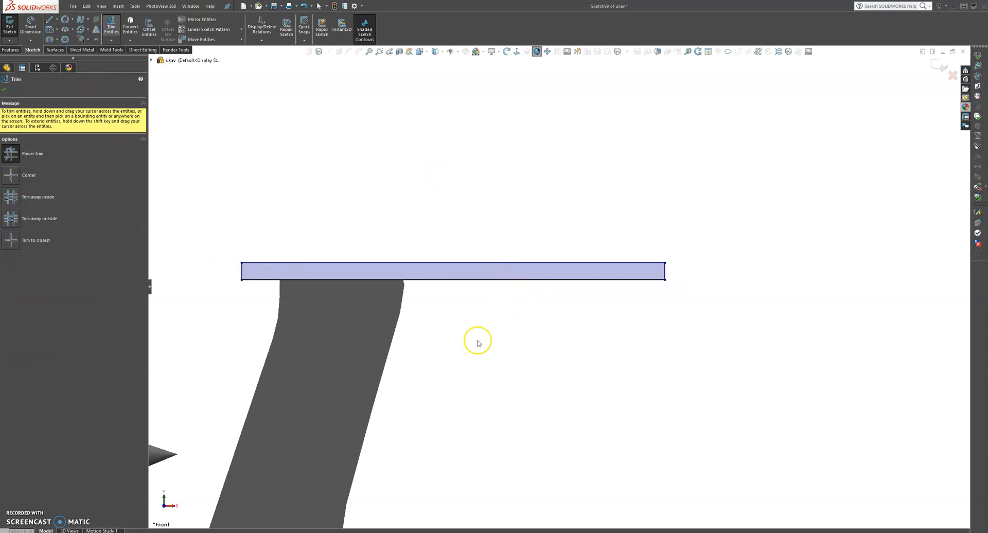
key("Escape")
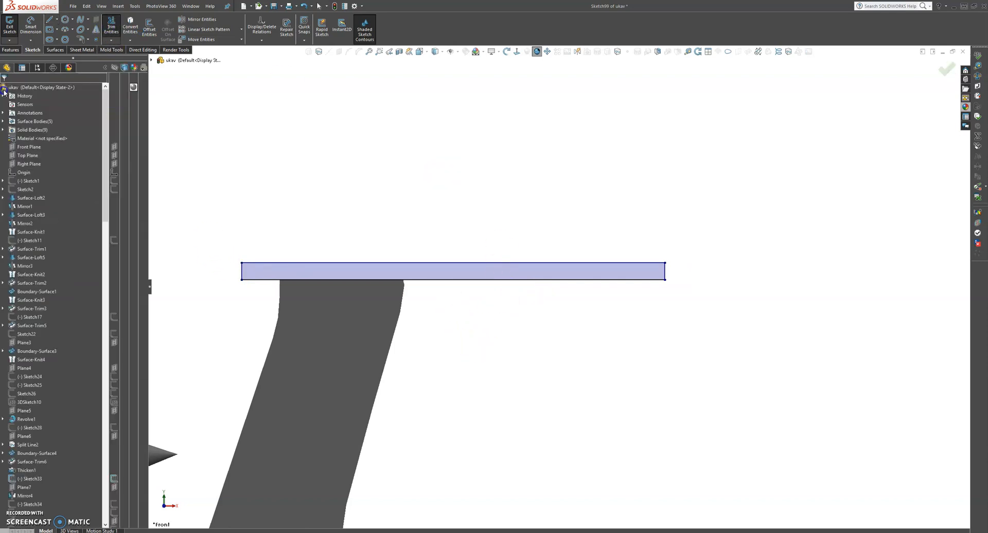
Convert the rectangle's bottom line along the mast top to construction geometry
left_click(497, 281)
right_click(498, 280)
left_click(515, 267)
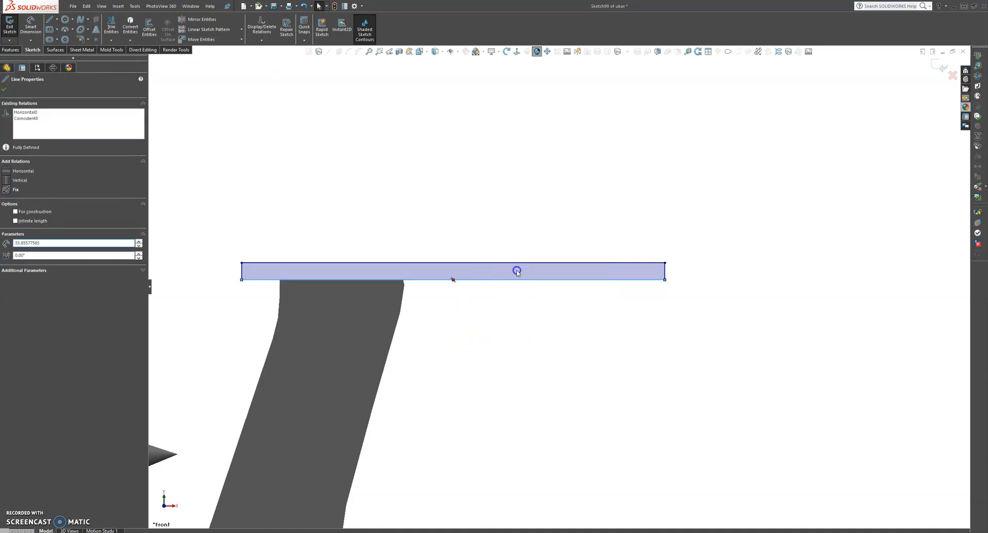
left_click(11, 50)
left_click(37, 26)
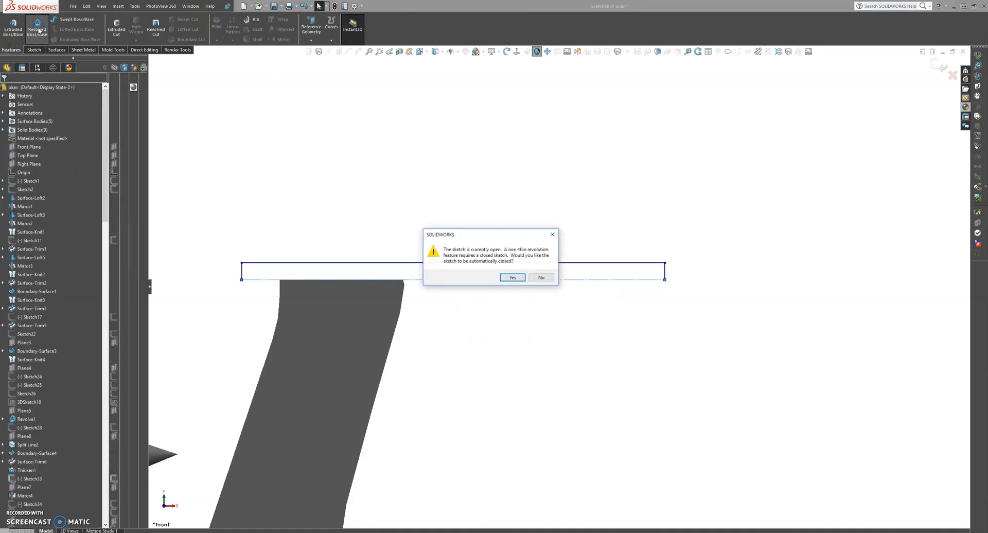
left_click(513, 278)
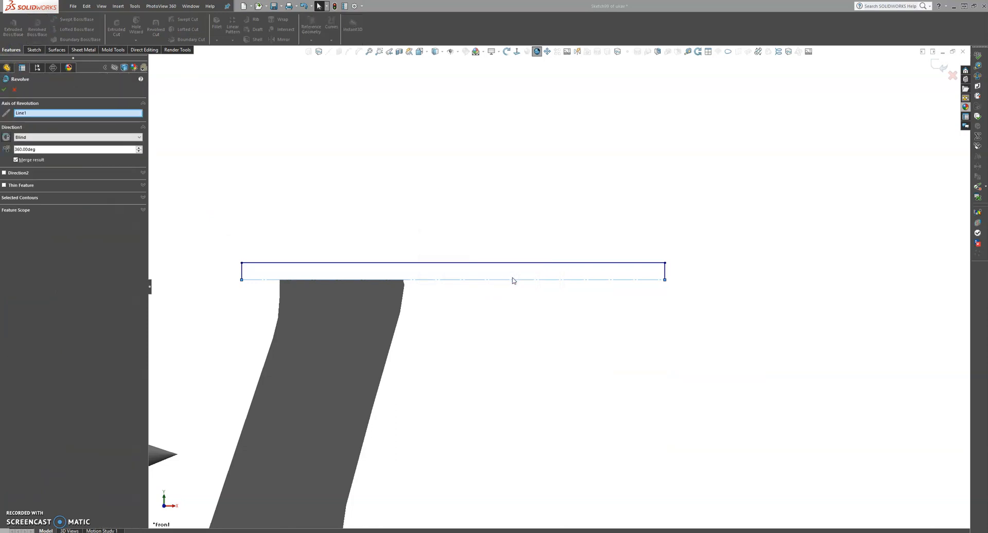
scroll(511, 337, "up", 5)
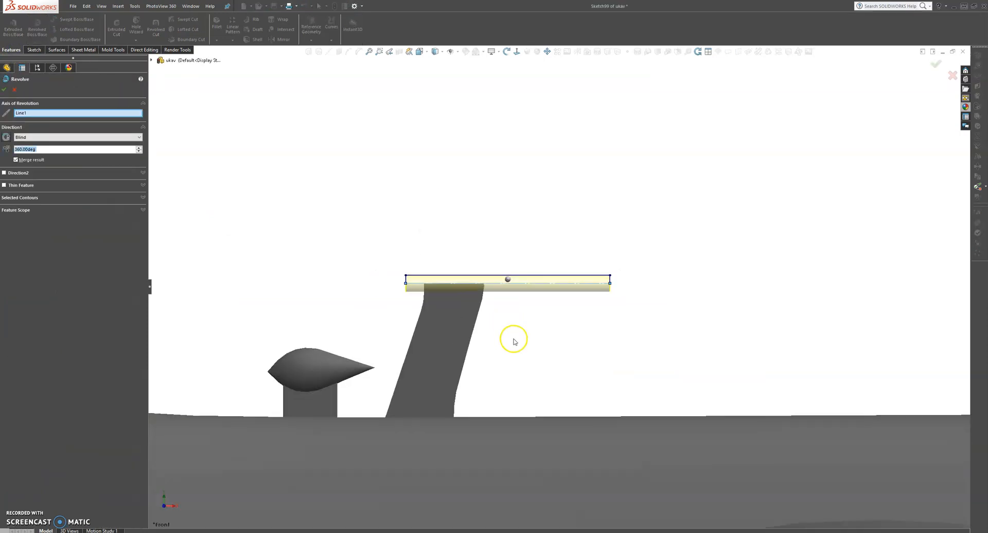
middle_click_drag(549, 313, 750, 303)
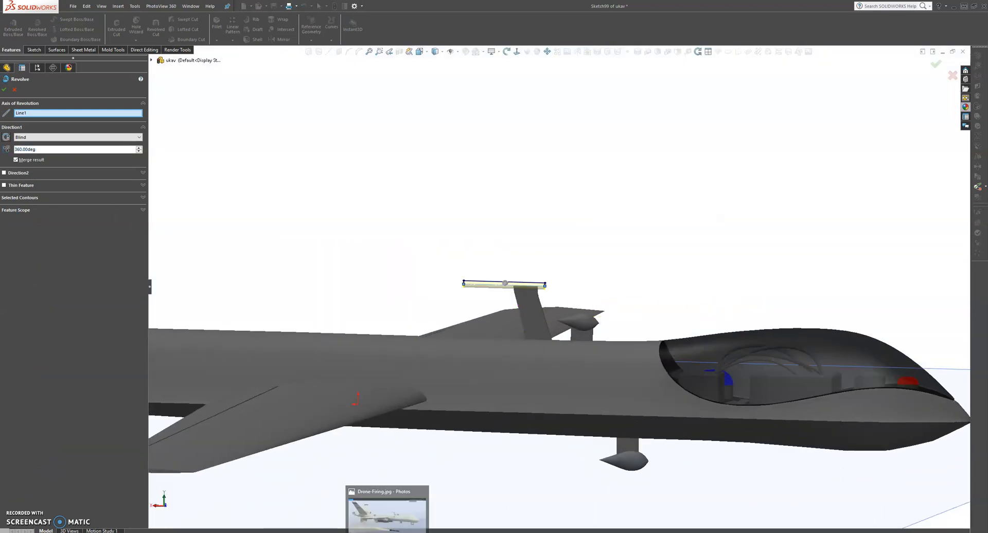
left_click(391, 528)
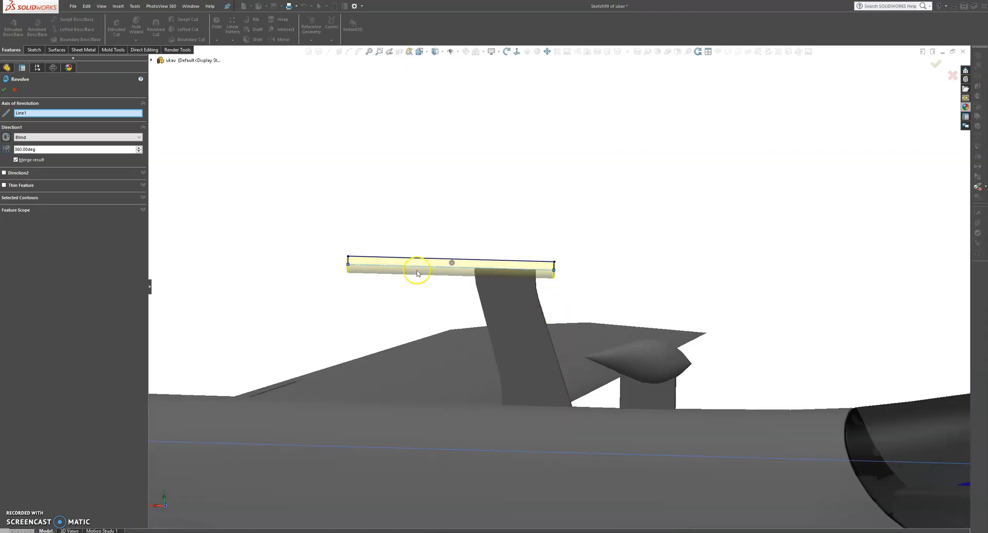
left_click(15, 91)
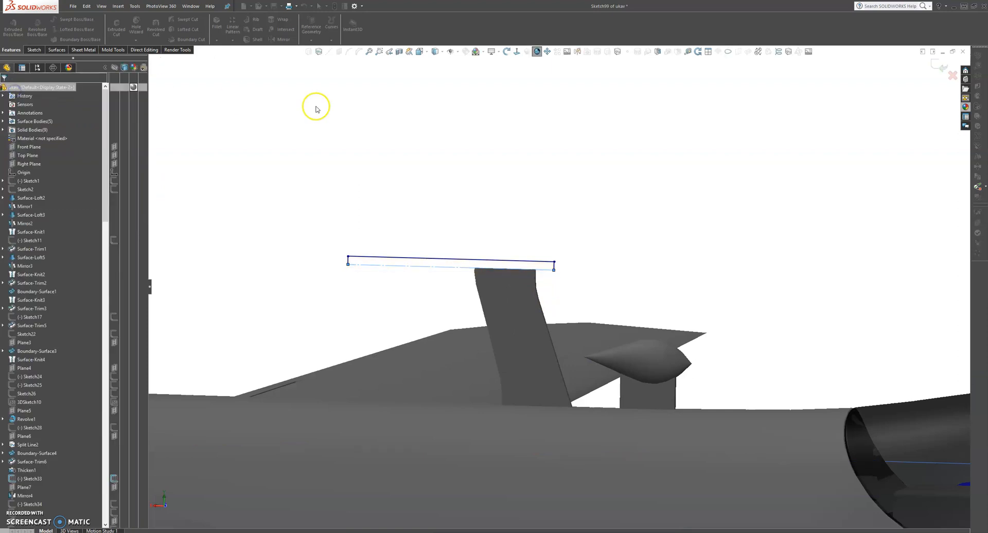
Lower the rectangle's top line slightly to thin the profile, and revolve it 360° about that line into a merged solid rod
scroll(478, 253, "down", 4)
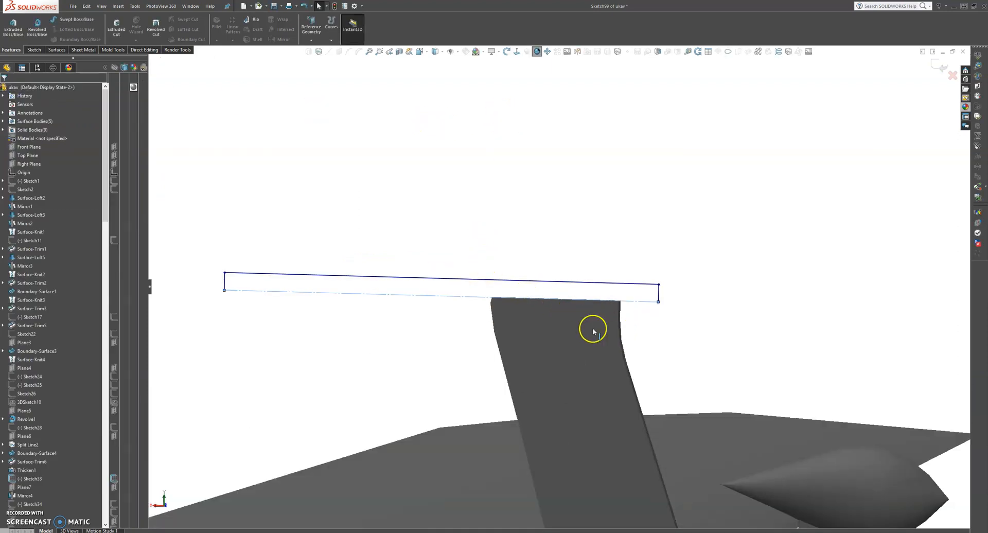
left_click_drag(476, 281, 475, 290)
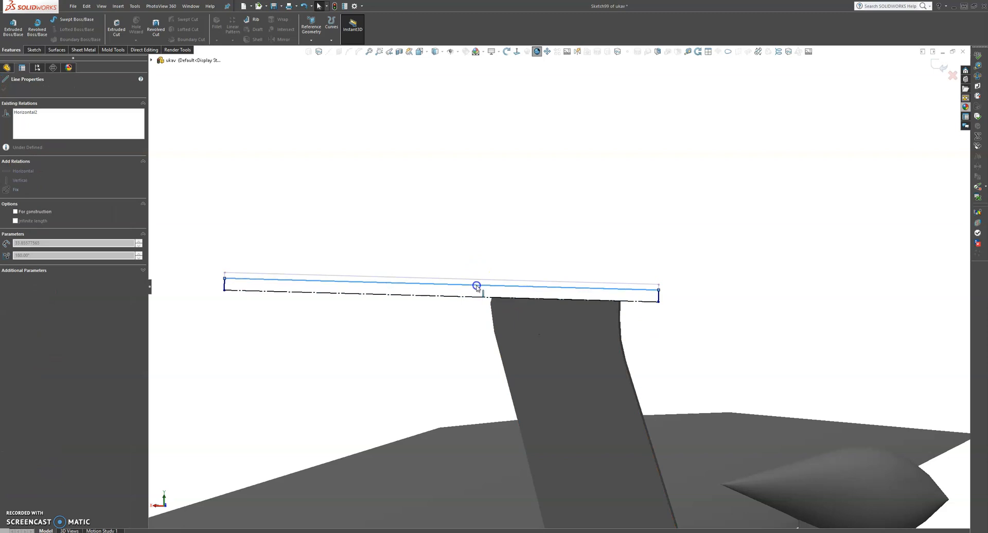
left_click(477, 287)
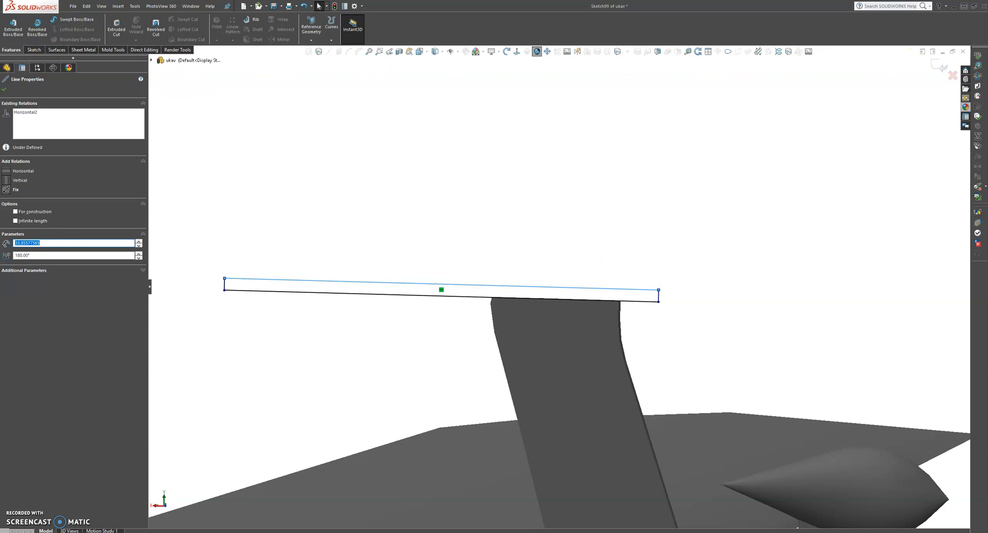
left_click(31, 23)
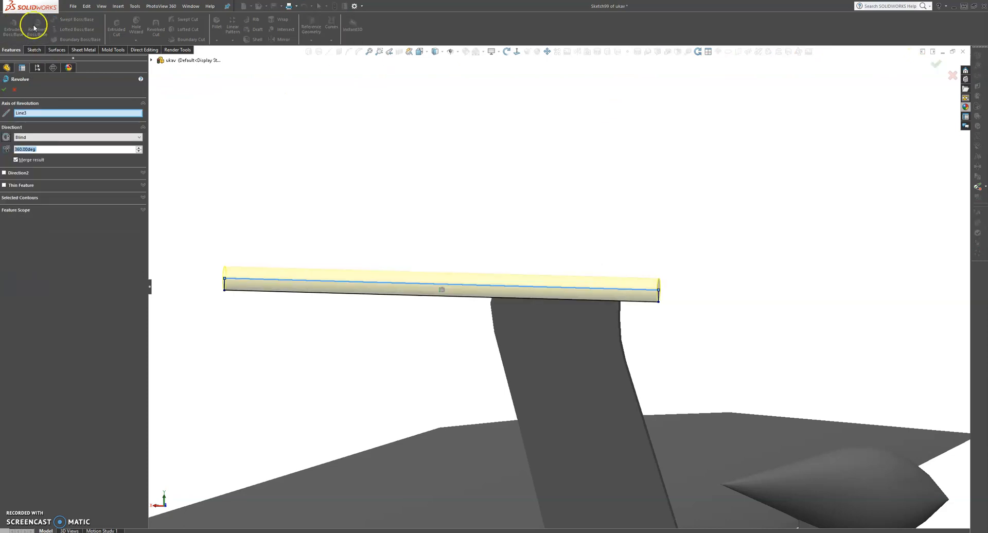
scroll(322, 210, "up", 4)
mouse_move(430, 286)
middle_mouse_down()
mouse_move(417, 289)
mouse_move(439, 292)
middle_mouse_up()
scroll(709, 290, "up", 4)
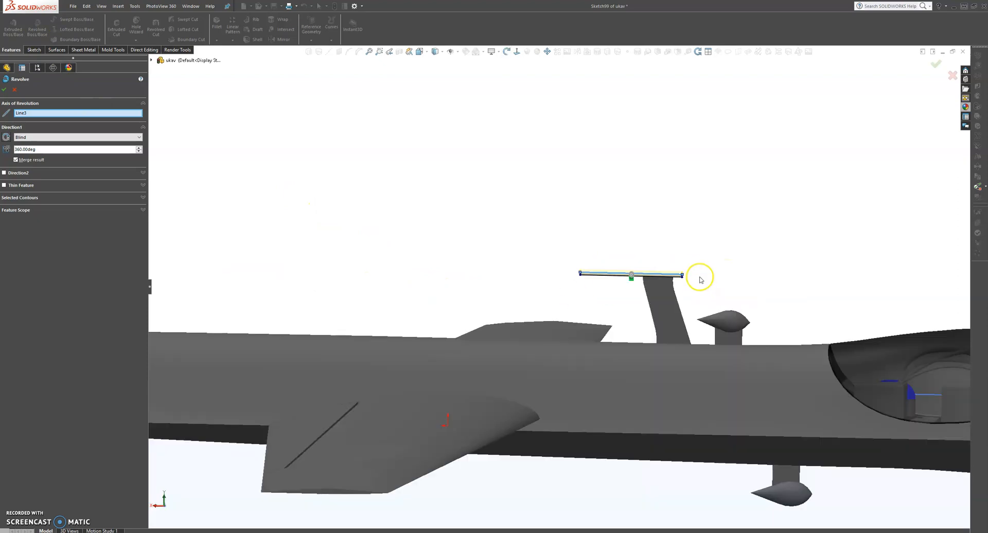
left_click(5, 91)
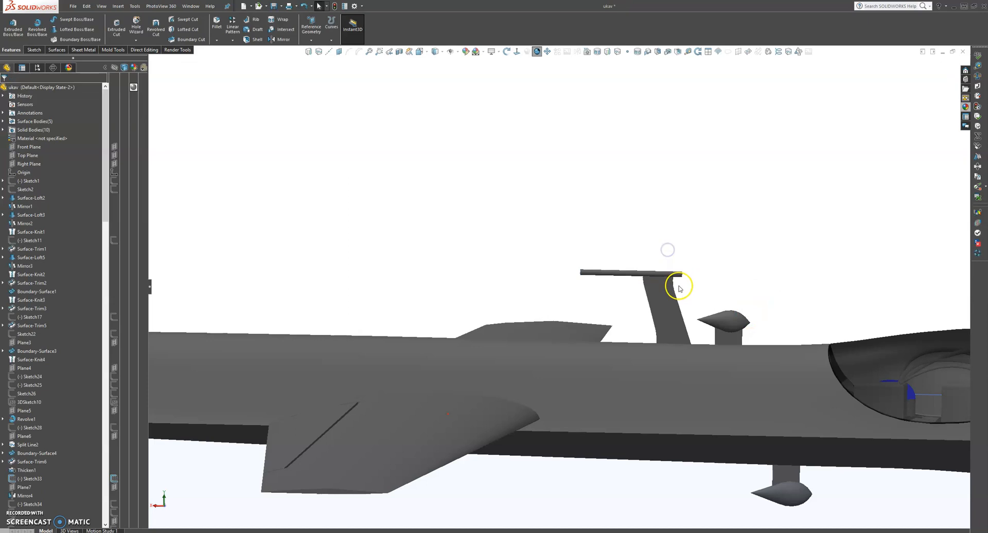
Edit the rod's revolve sketch and extend its front end farther past the mast, making the profile about 37.6 long
scroll(679, 289, "down", 6)
middle_click_drag(582, 273, 556, 257)
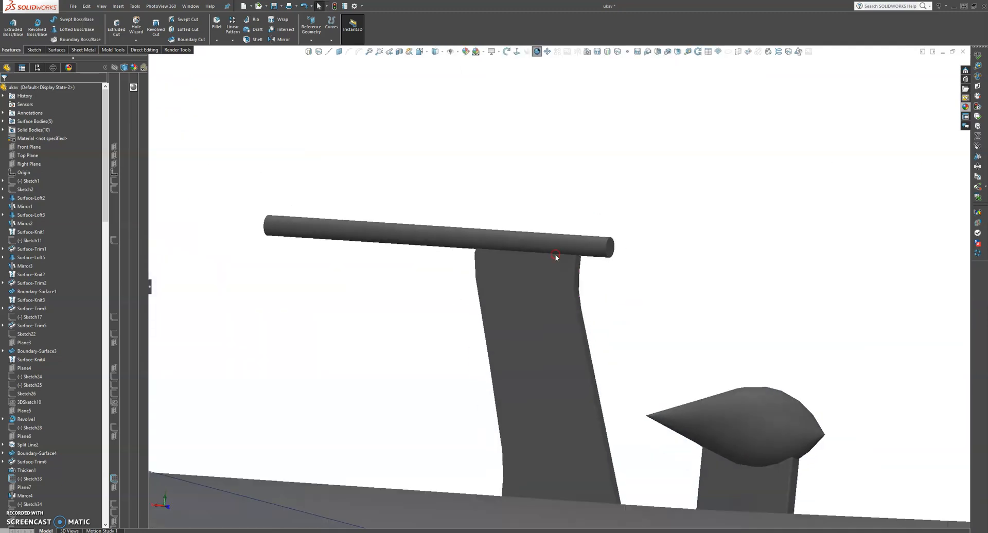
scroll(62, 500, "down", 15)
scroll(63, 499, "down", 12)
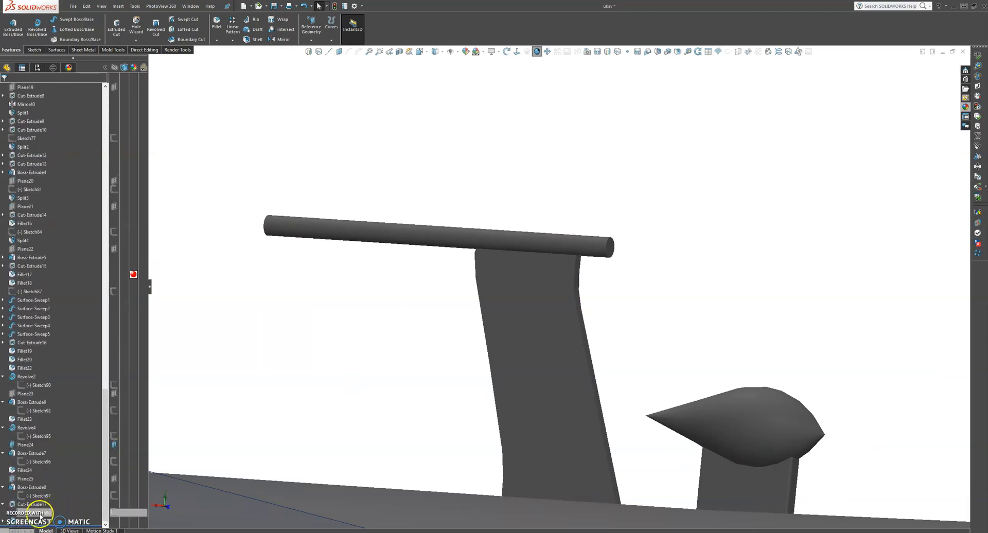
left_click(3, 522)
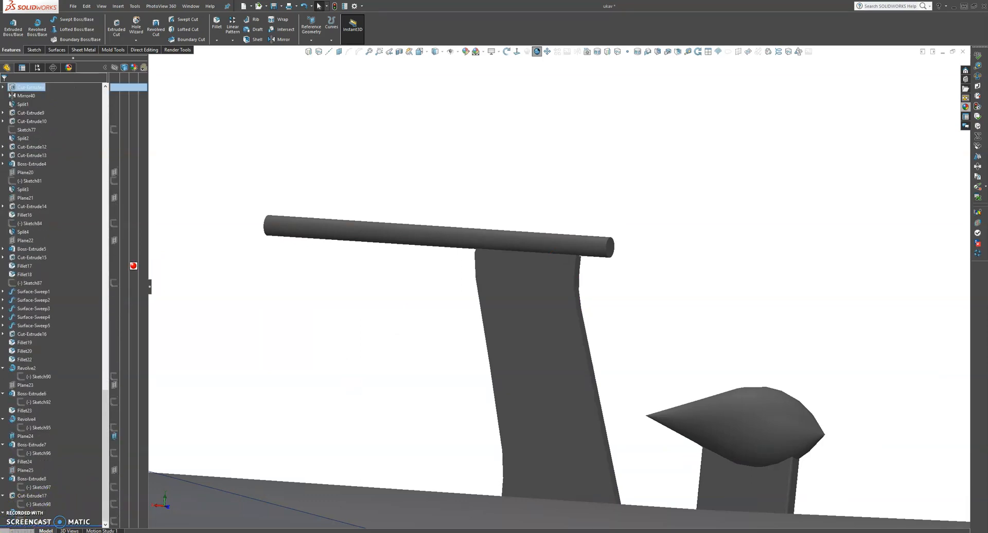
left_click(27, 523)
left_click(33, 500)
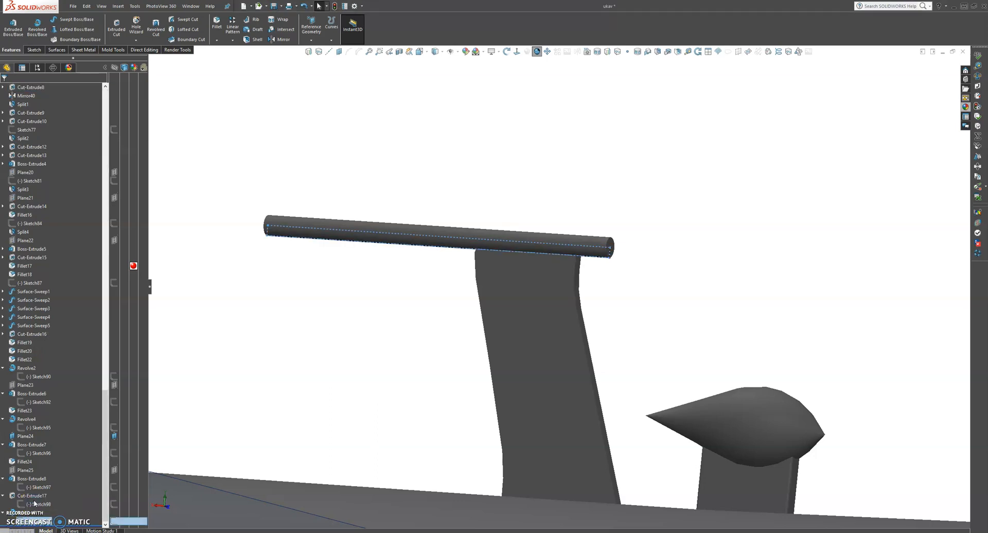
left_click(519, 51)
scroll(507, 262, "down", 6)
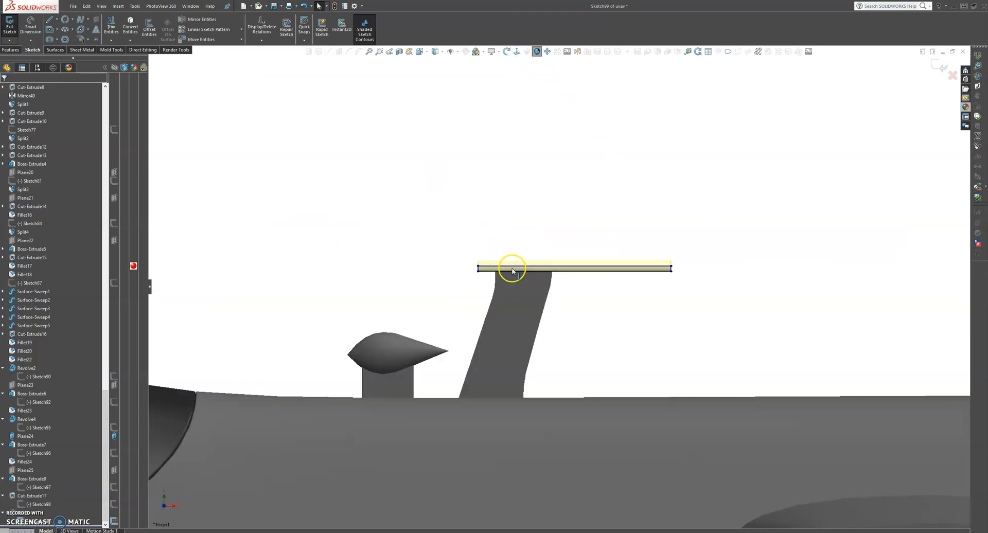
scroll(512, 271, "down", 4)
left_click_drag(441, 275, 410, 275)
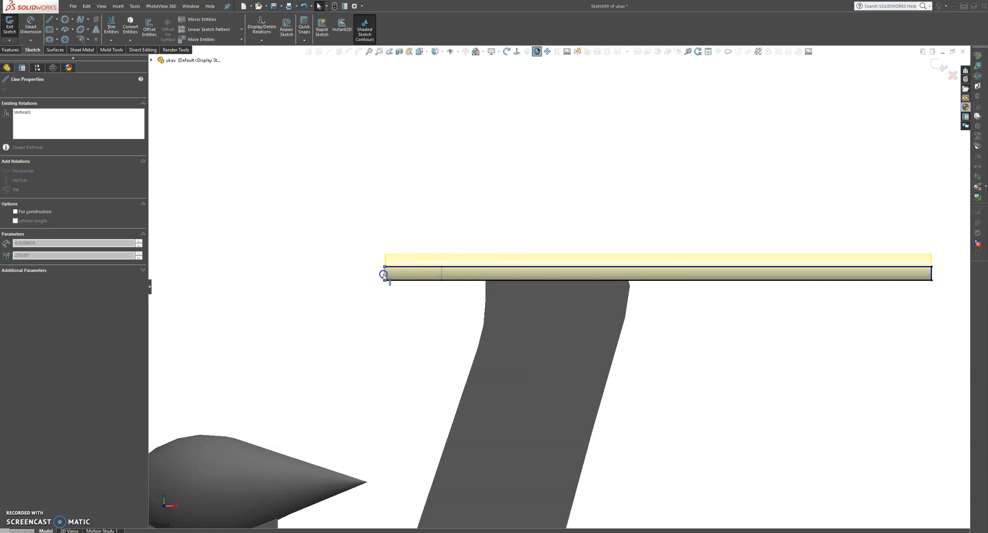
left_click_drag(388, 275, 388, 274)
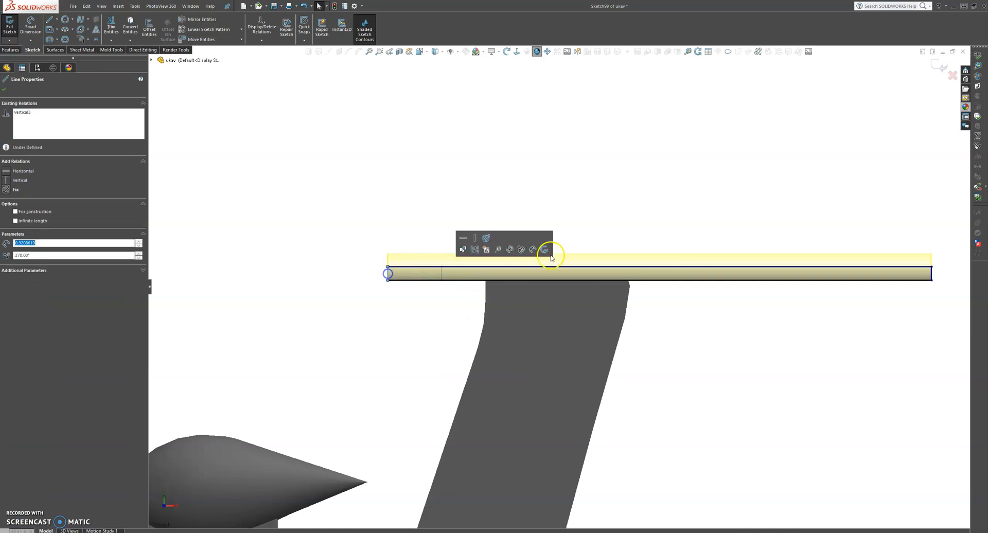
Lower the rod profile's top line slightly for a thinner rod, and exit the sketch to rebuild the revolve
left_click(548, 280)
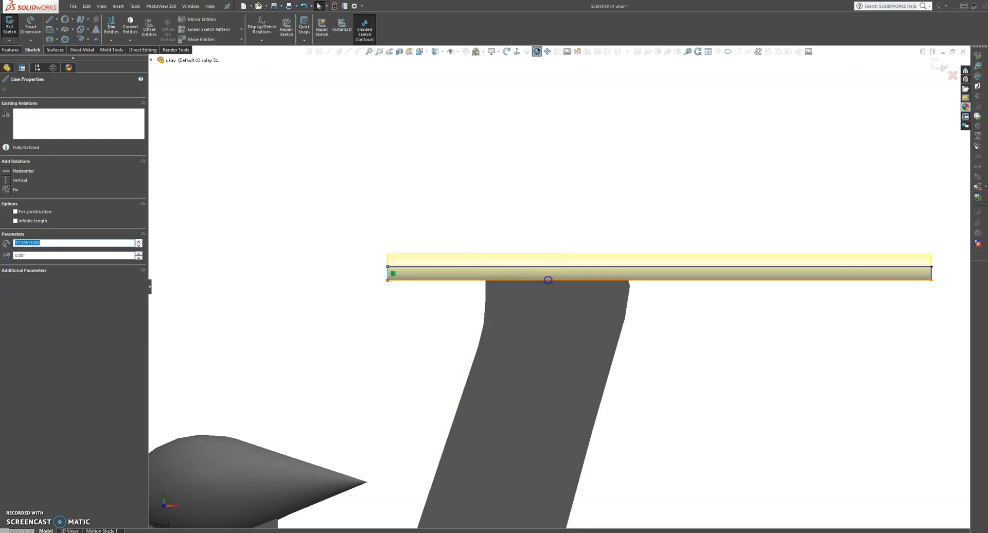
left_click(551, 267)
left_click_drag(550, 277, 552, 268)
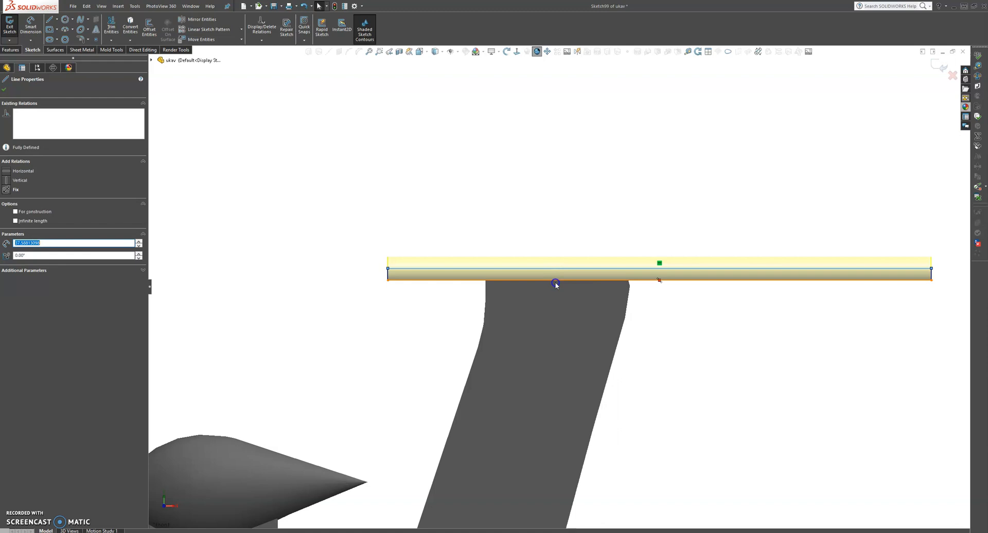
left_click(555, 297)
left_click(565, 277)
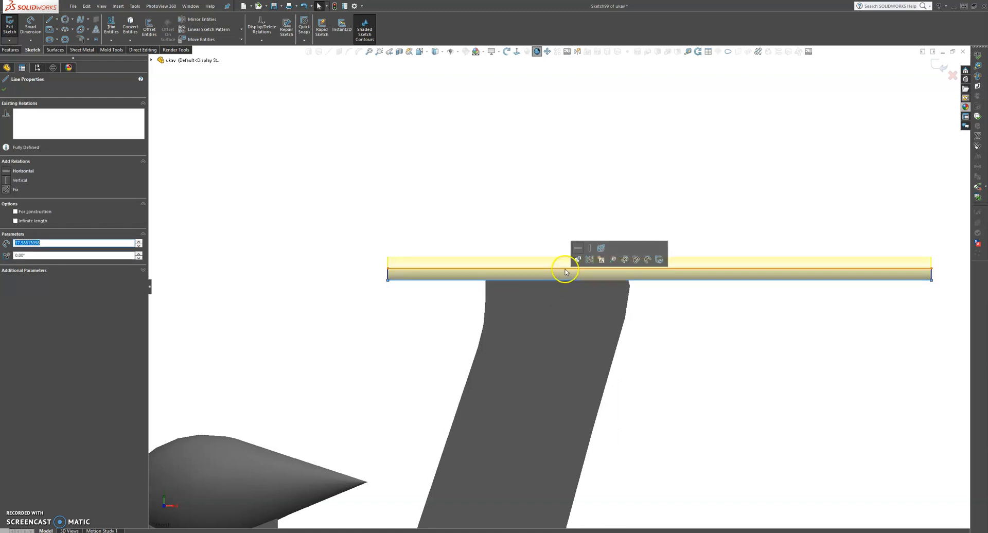
left_click(565, 269)
left_click_drag(565, 264, 564, 270)
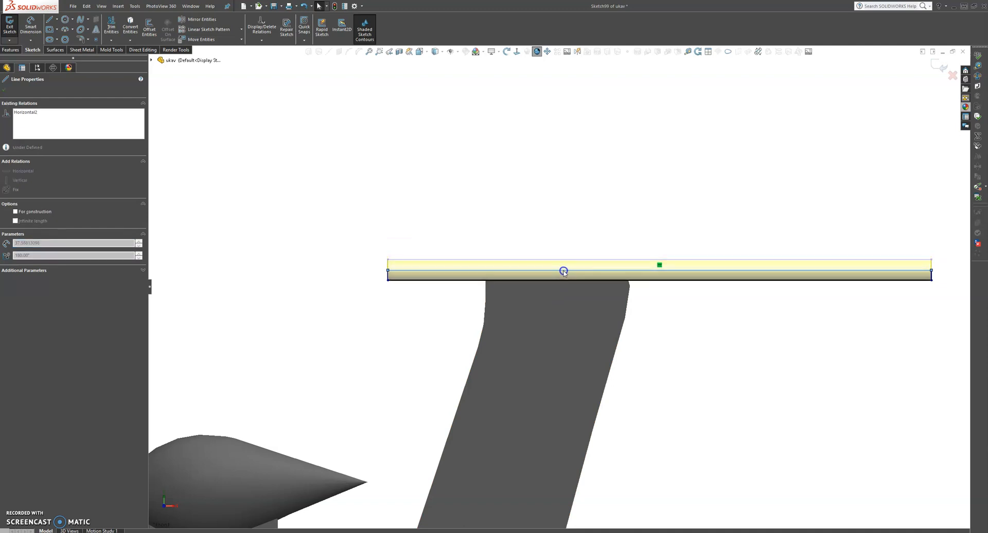
left_click_drag(563, 271, 563, 271)
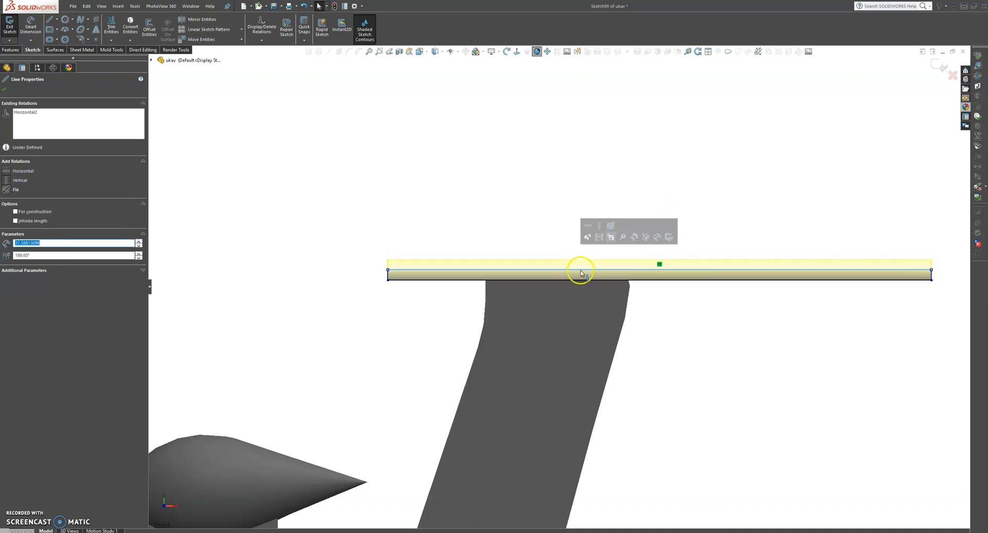
left_click(5, 90)
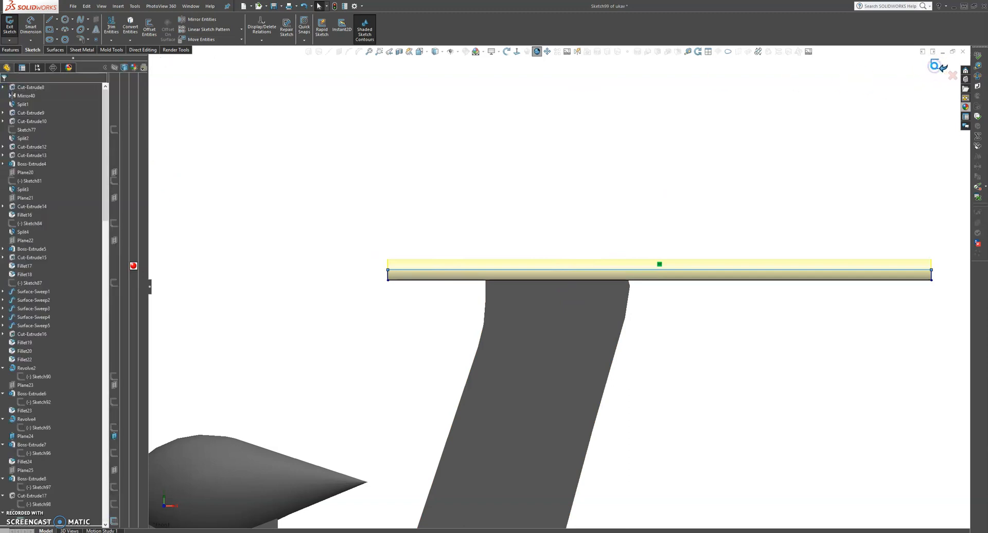
left_click(934, 66)
middle_click_drag(724, 284, 756, 304)
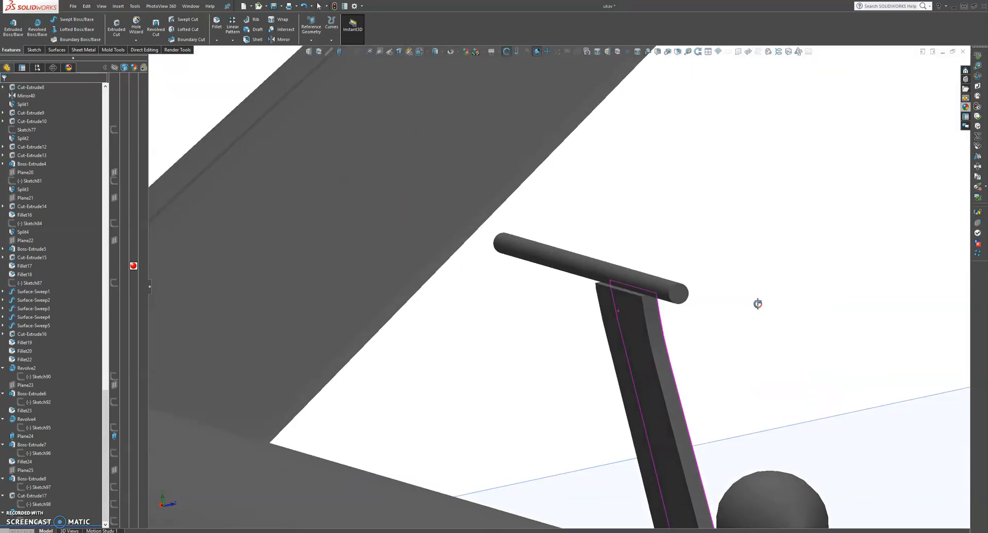
scroll(648, 296, "down", 6)
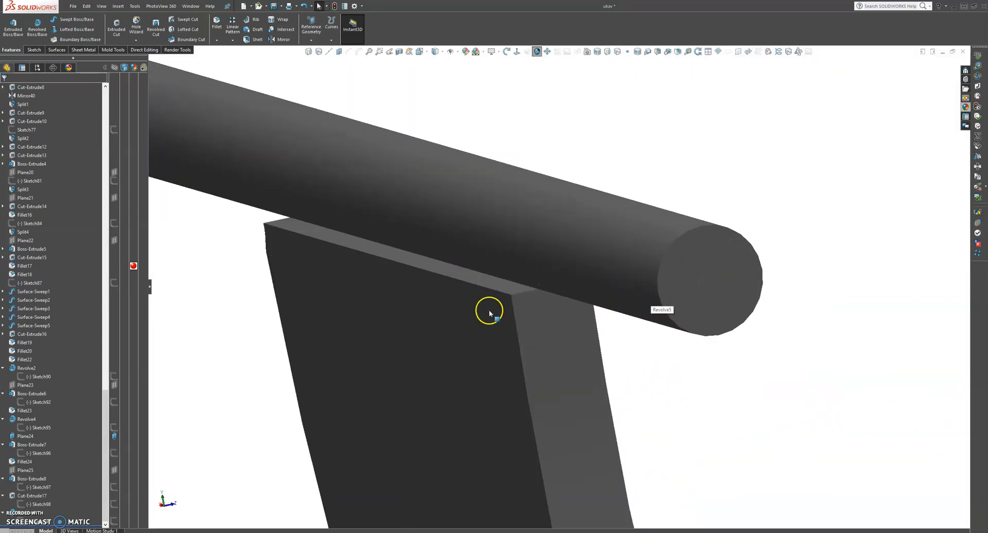
left_click(492, 283)
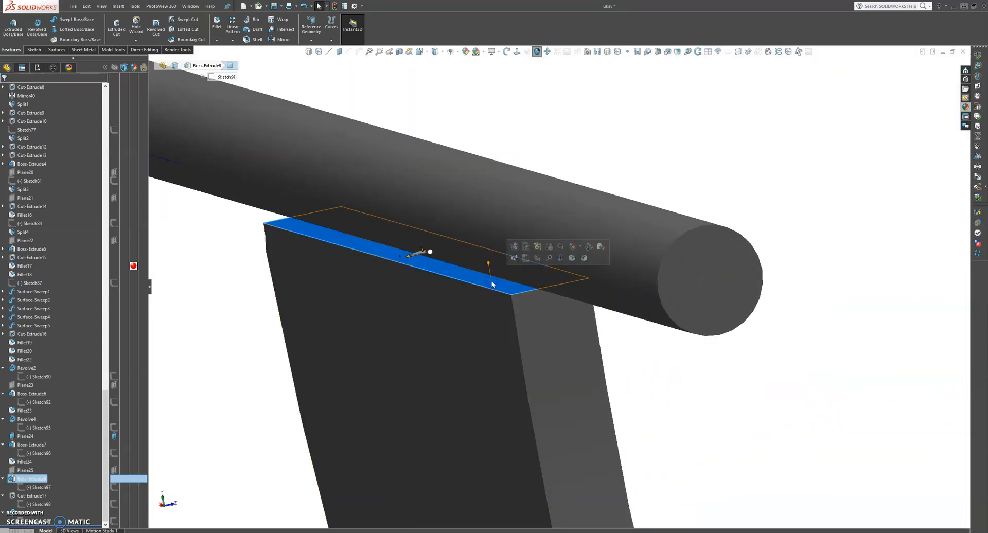
left_click(525, 258)
scroll(535, 268, "down", 10)
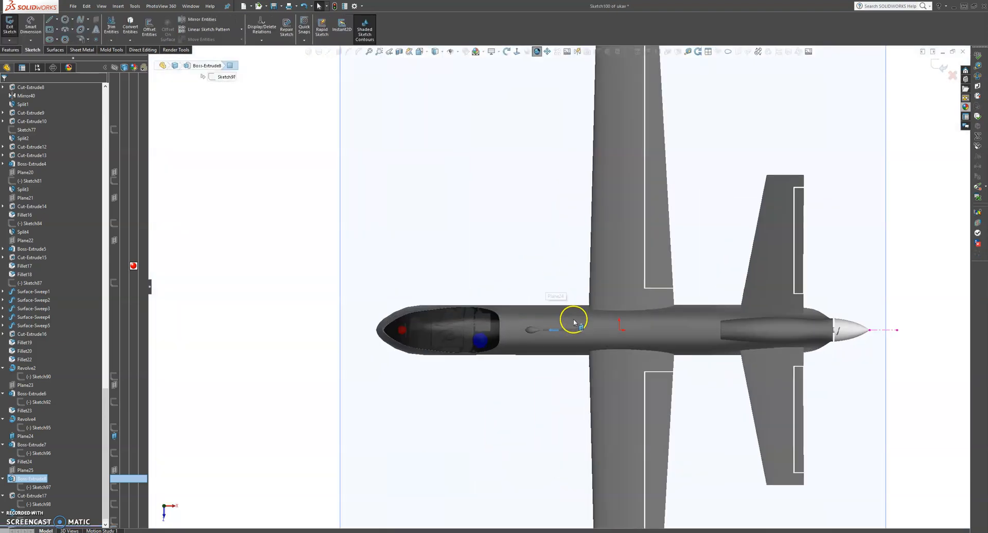
scroll(461, 335, "down", 5)
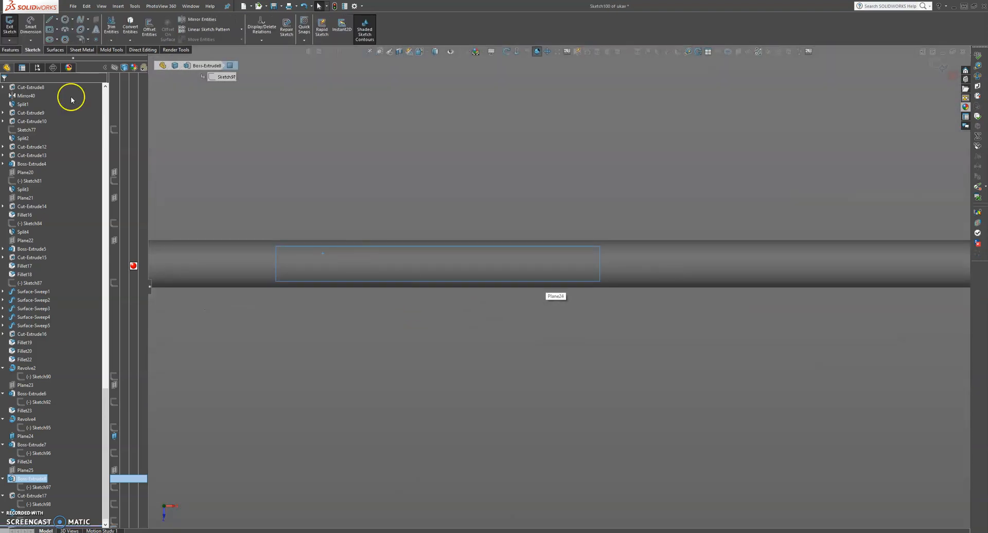
left_click(60, 29)
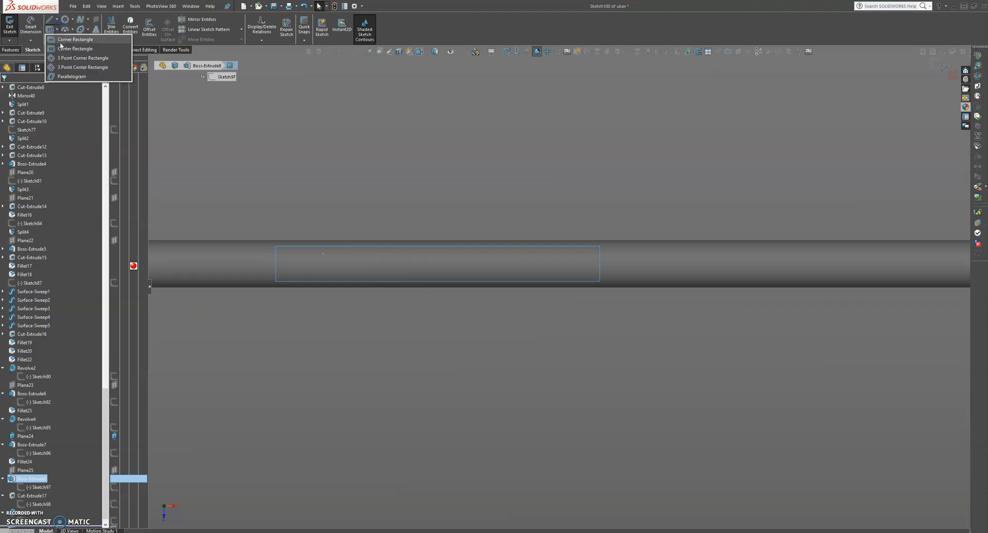
left_click(62, 42)
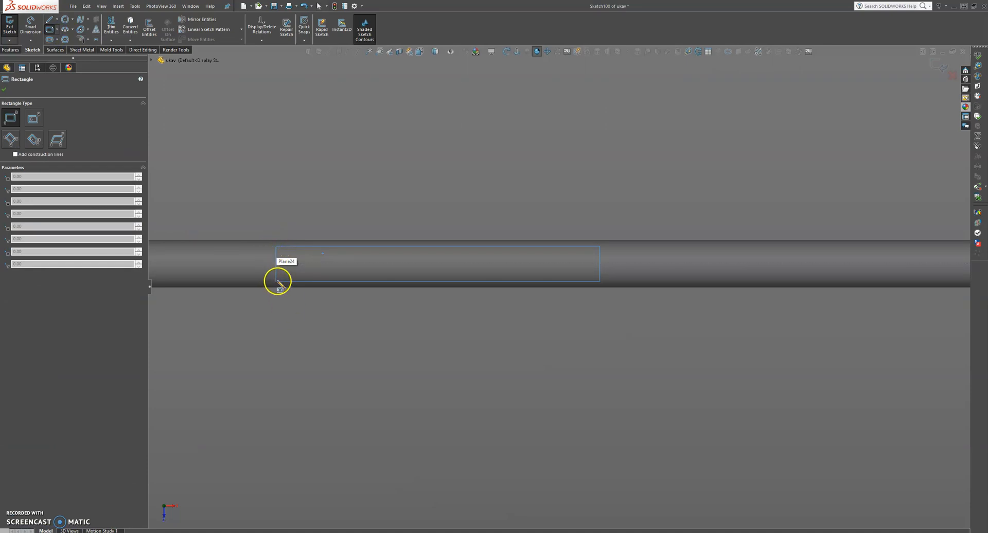
scroll(278, 283, "down", 3)
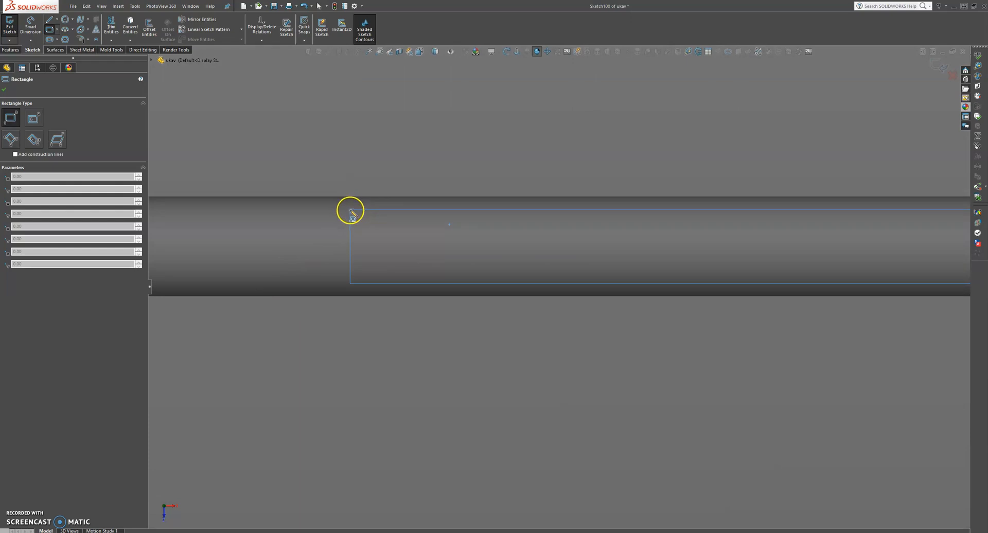
left_click(351, 210)
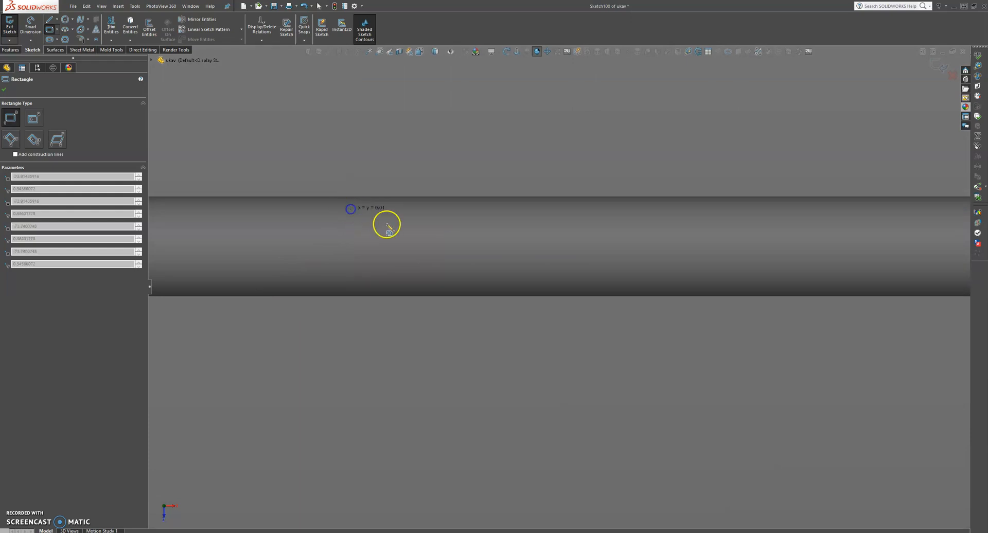
scroll(820, 260, "up", 3)
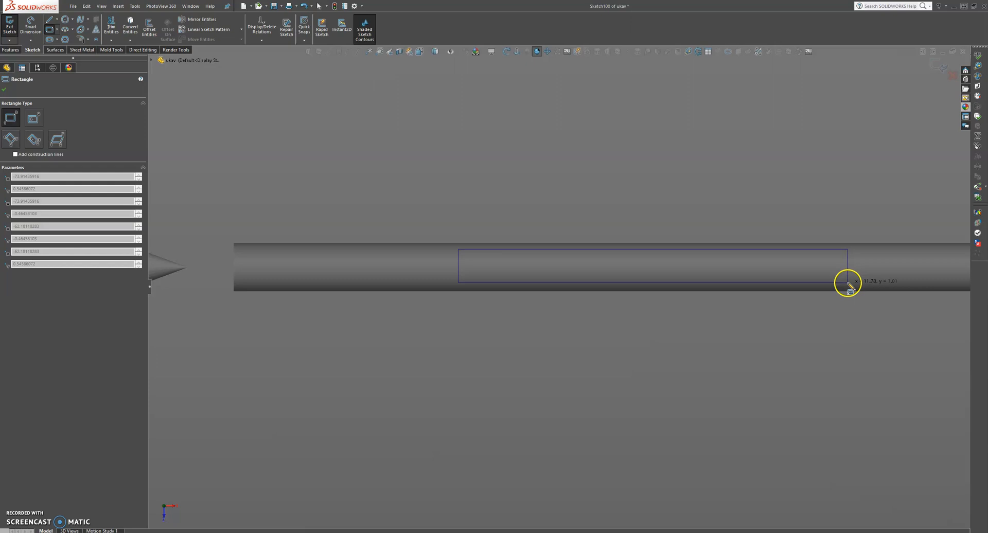
key("Escape")
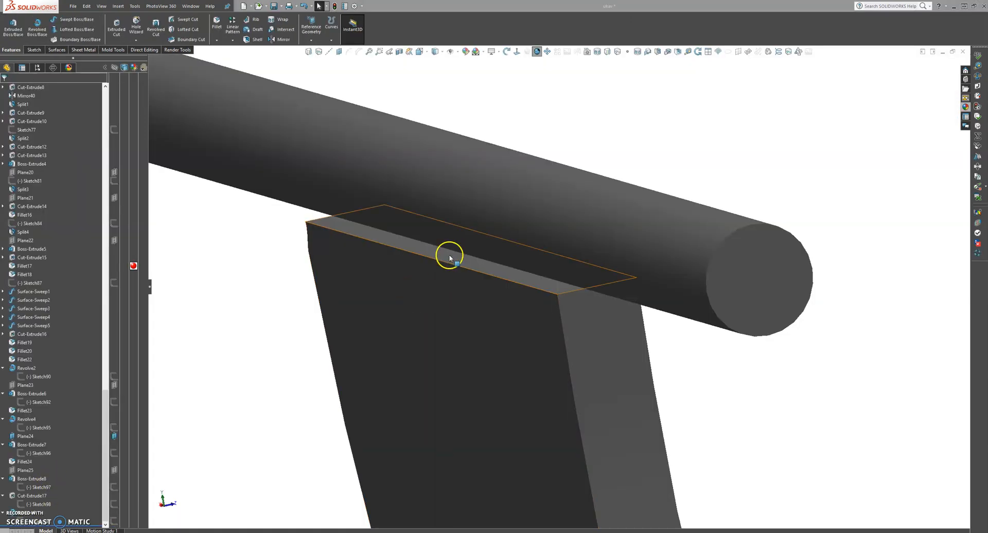
Open a sketch on the mast's flat top face under the rod and convert the face's outline into sketch lines
left_click(422, 252)
left_click(453, 222)
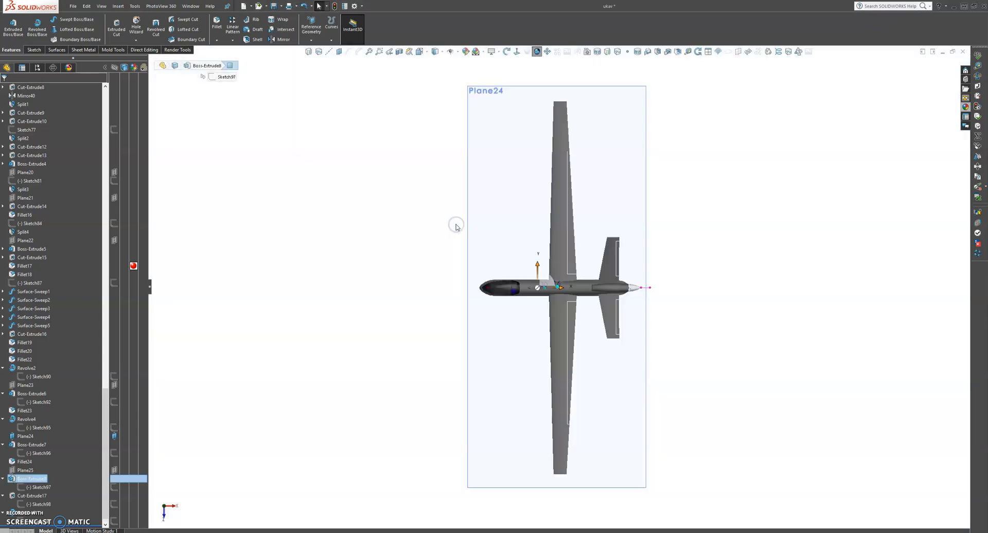
scroll(545, 261, "down", 10)
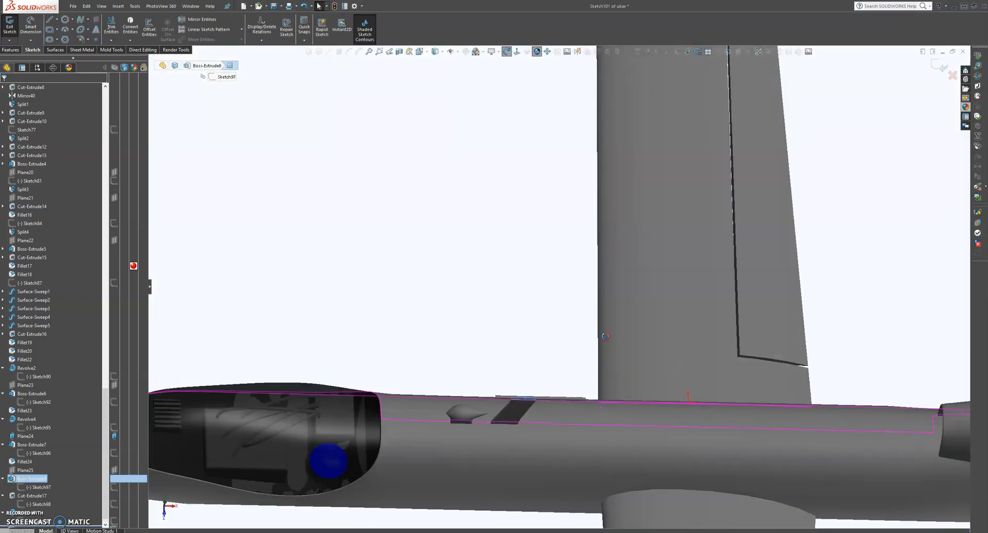
scroll(536, 389, "down", 12)
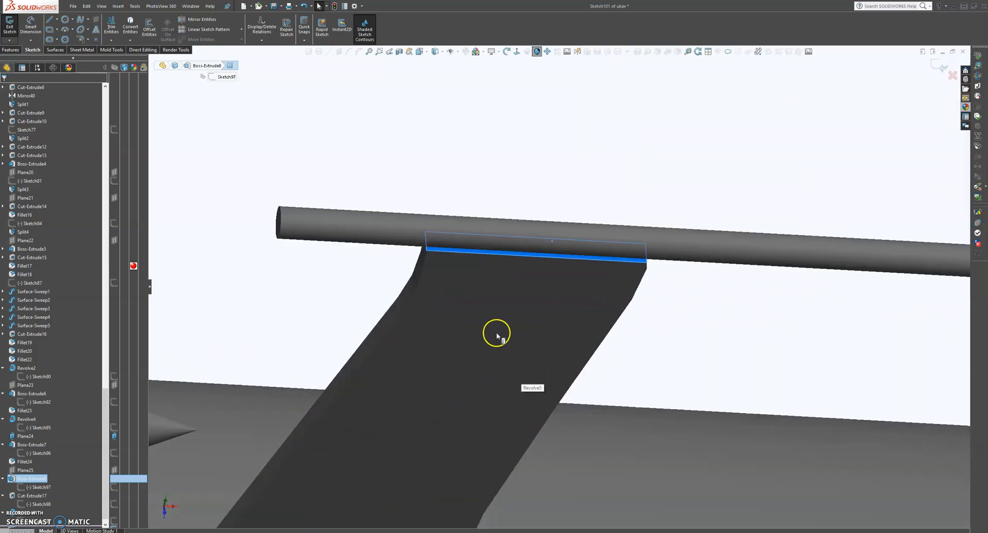
scroll(490, 276, "down", 3)
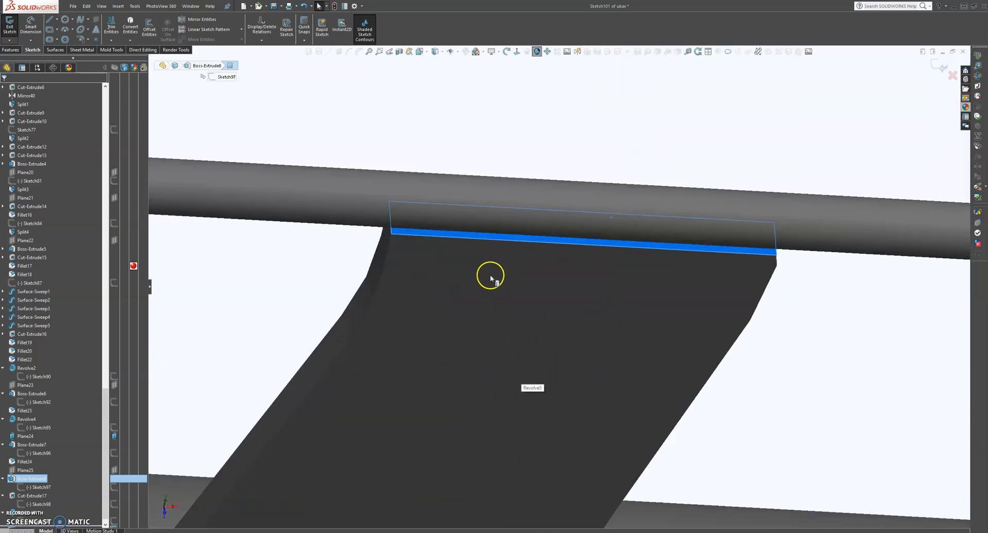
left_click(130, 28)
Extrude the converted outline 1 mm upward into the rod as a blind boss with merged result
left_click(11, 49)
left_click(21, 25)
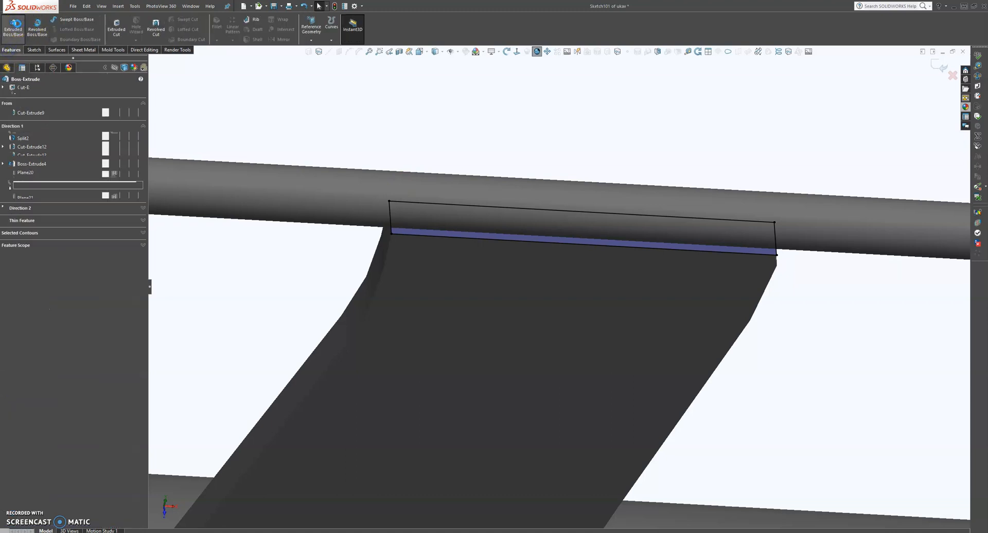
scroll(504, 234, "up", 3)
scroll(514, 166, "up", 8)
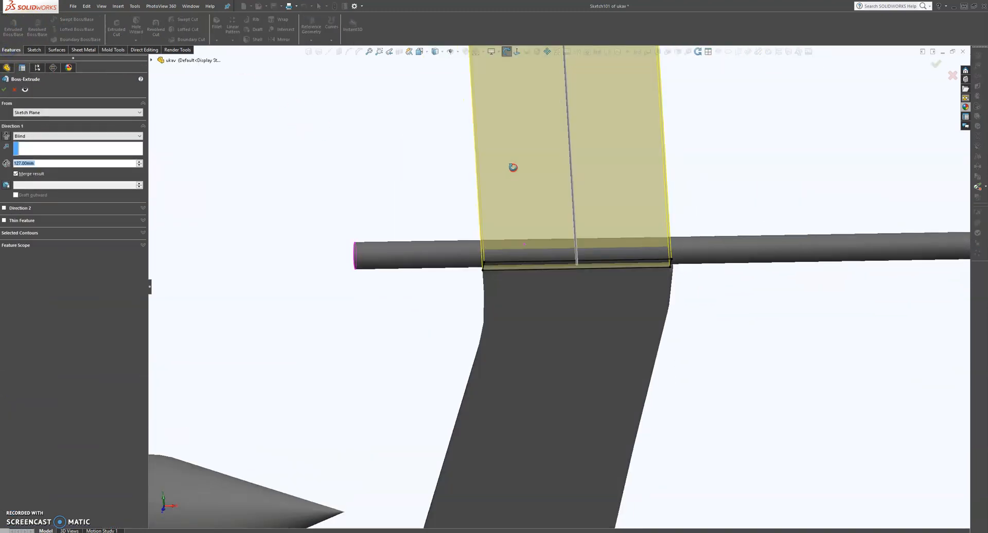
scroll(553, 151, "up", 4)
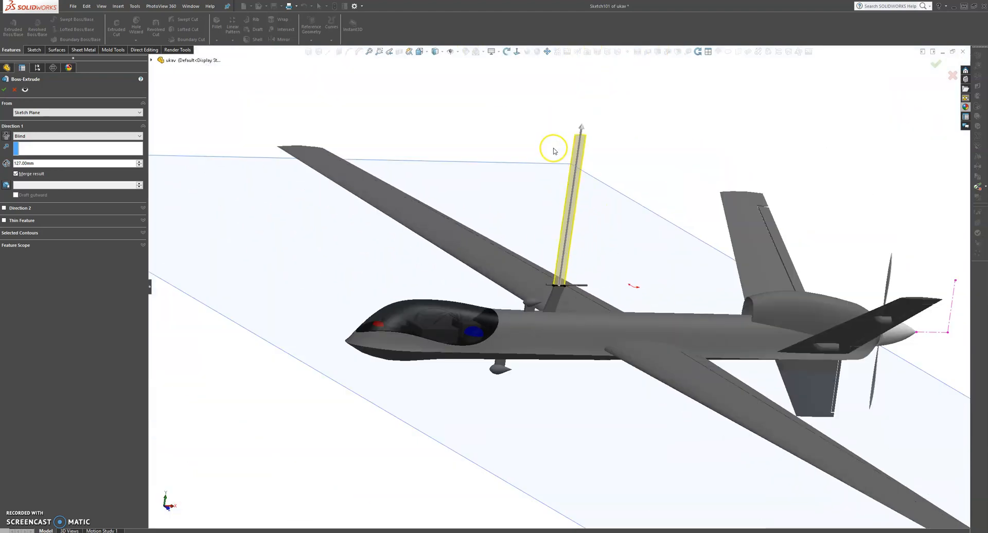
left_click_drag(584, 125, 578, 275)
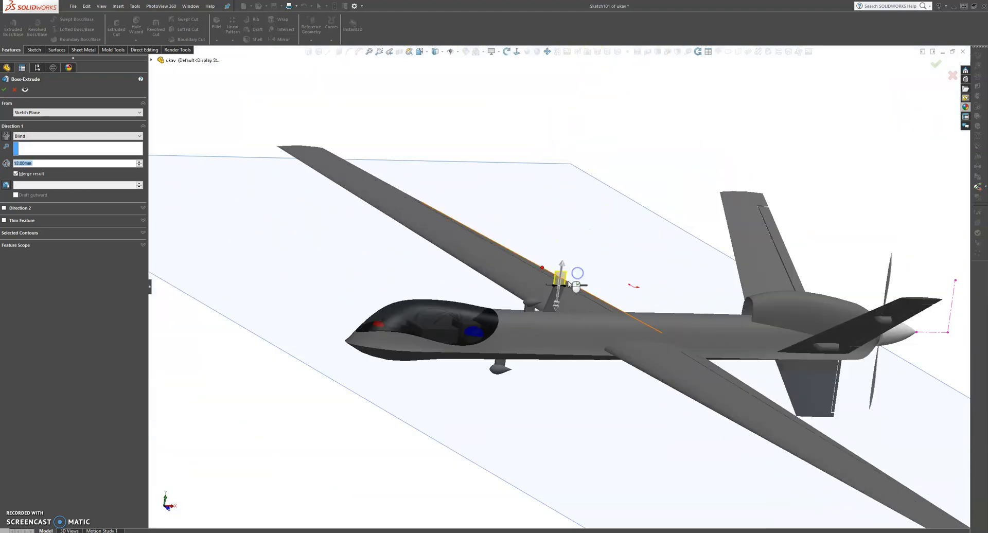
scroll(578, 275, "down", 10)
scroll(611, 281, "down", 3)
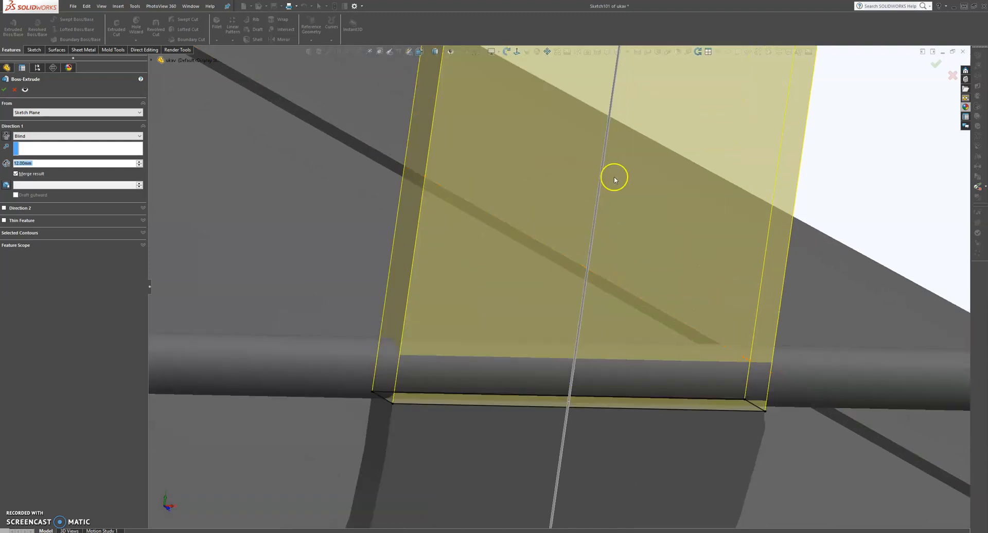
scroll(613, 176, "up", 2)
left_click_drag(606, 64, 632, 337)
middle_click_drag(632, 337, 712, 290)
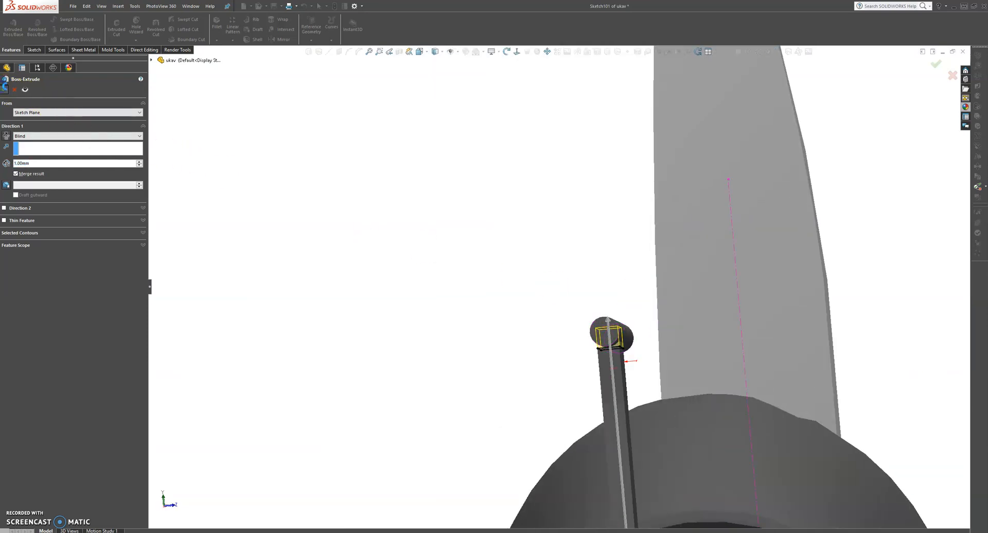
left_click(3, 89)
Start a fillet on the circular edge at the rod's front end and set its radius to 0.5 mm
middle_click_drag(490, 256, 531, 321)
scroll(666, 363, "up", 6)
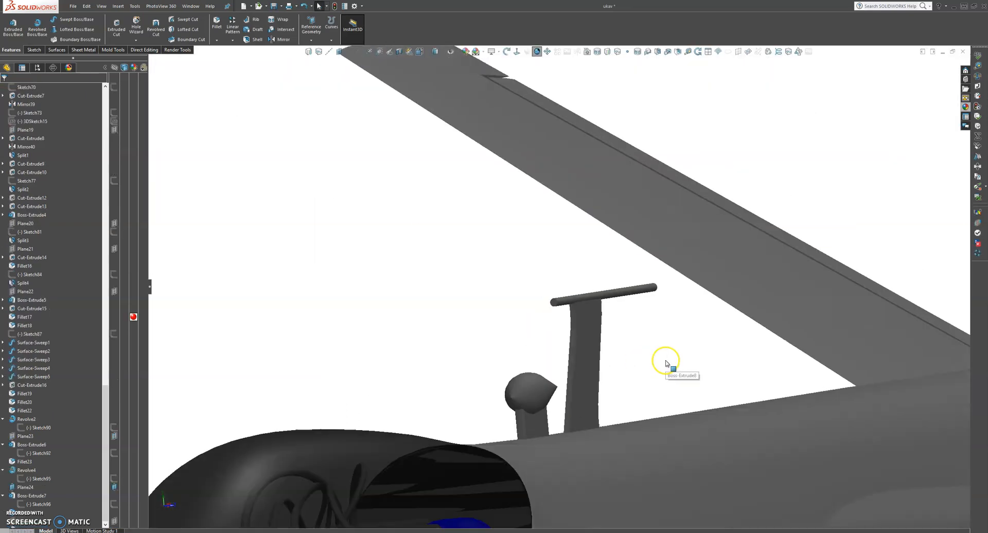
scroll(658, 266, "down", 4)
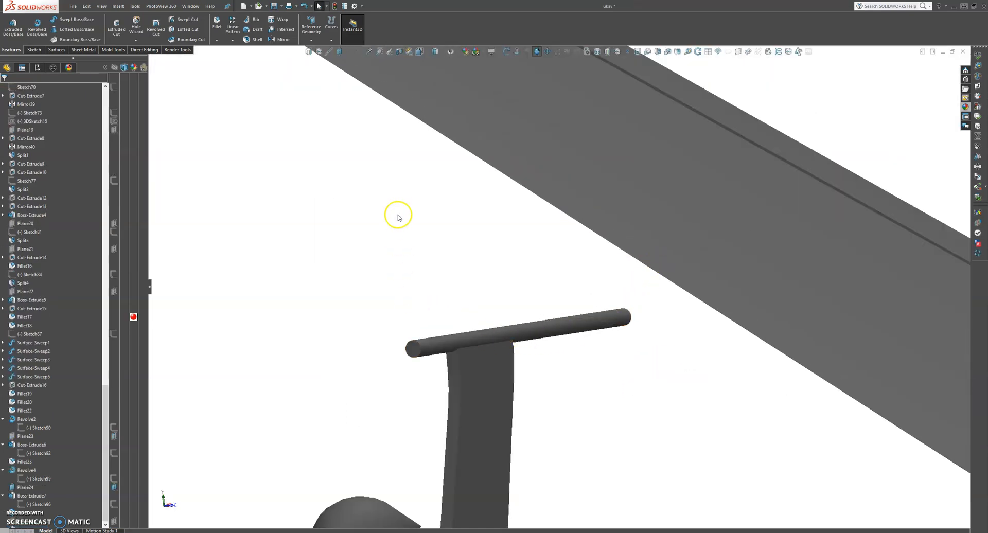
left_click(218, 25)
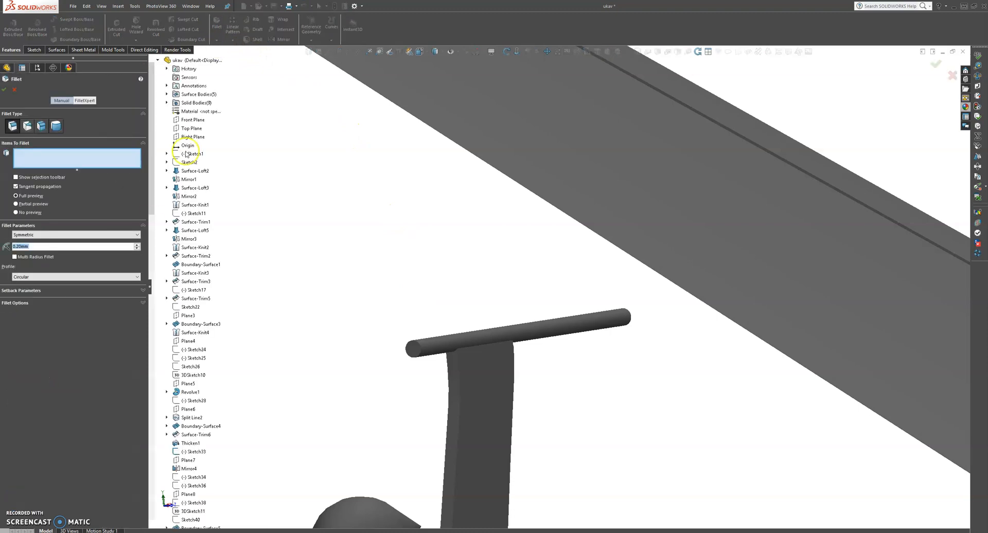
left_click(417, 343)
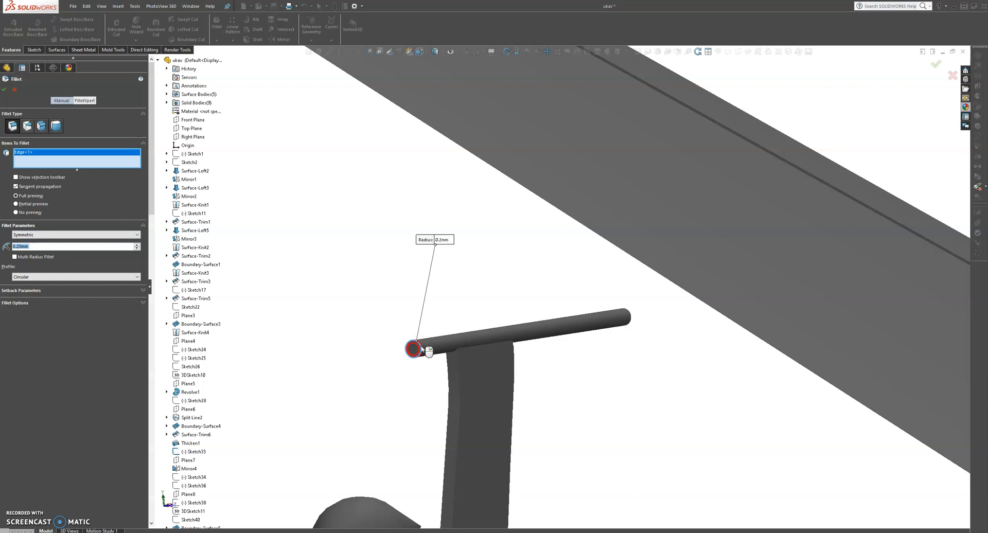
scroll(458, 364, "down", 3)
scroll(419, 344, "down", 2)
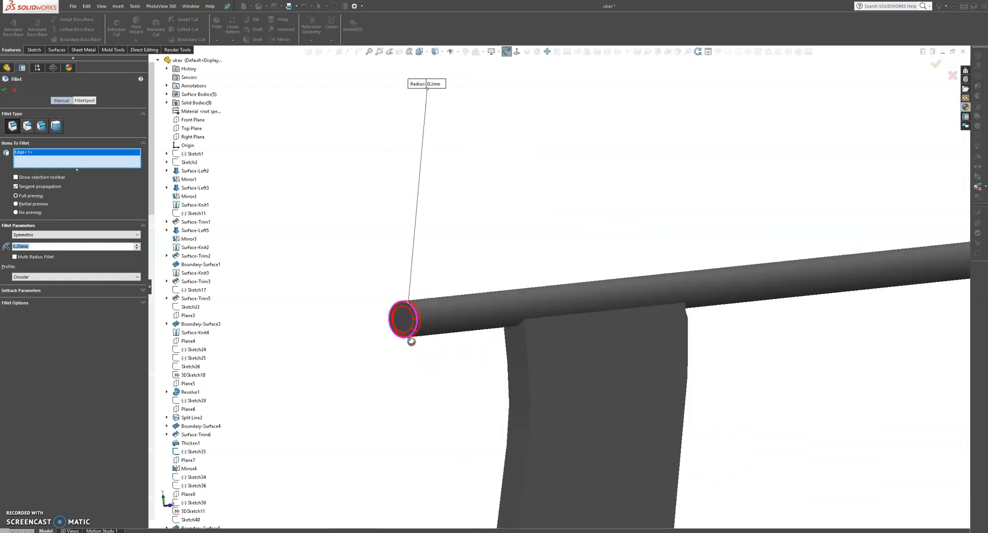
scroll(412, 342, "down", 2)
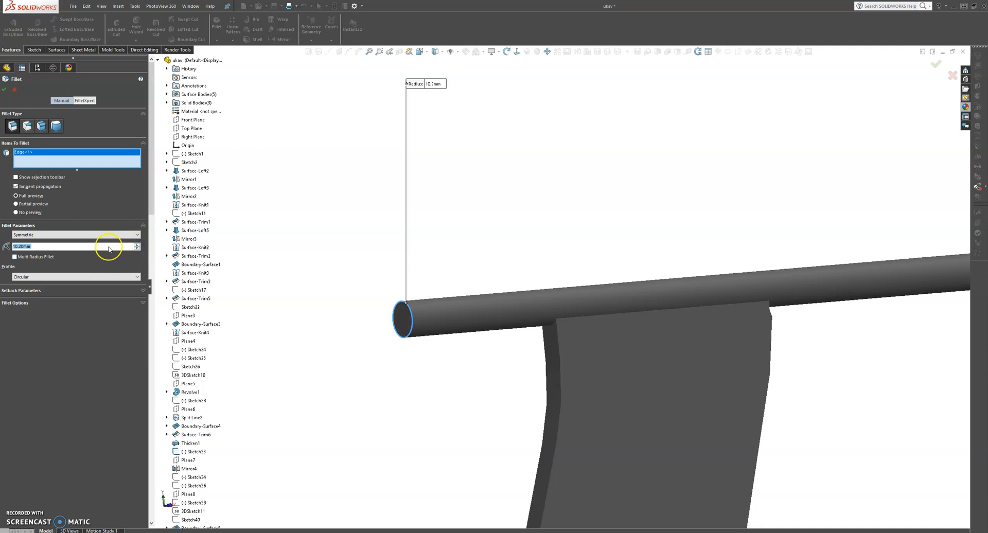
type("5")
key("Return")
type("0.5")
key("Return")
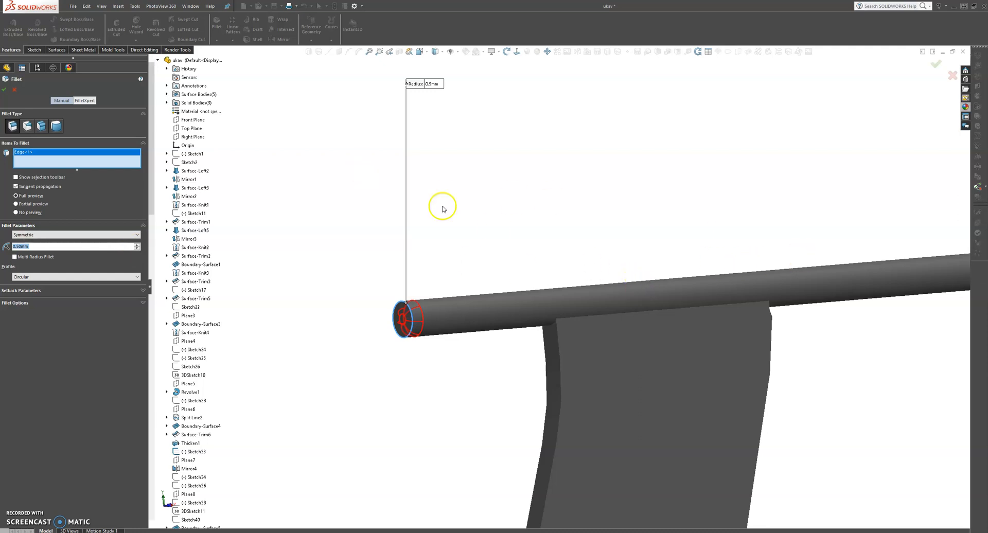
Add the circular edge at the rod's rear end to the fillet and apply it
scroll(558, 287, "up", 4)
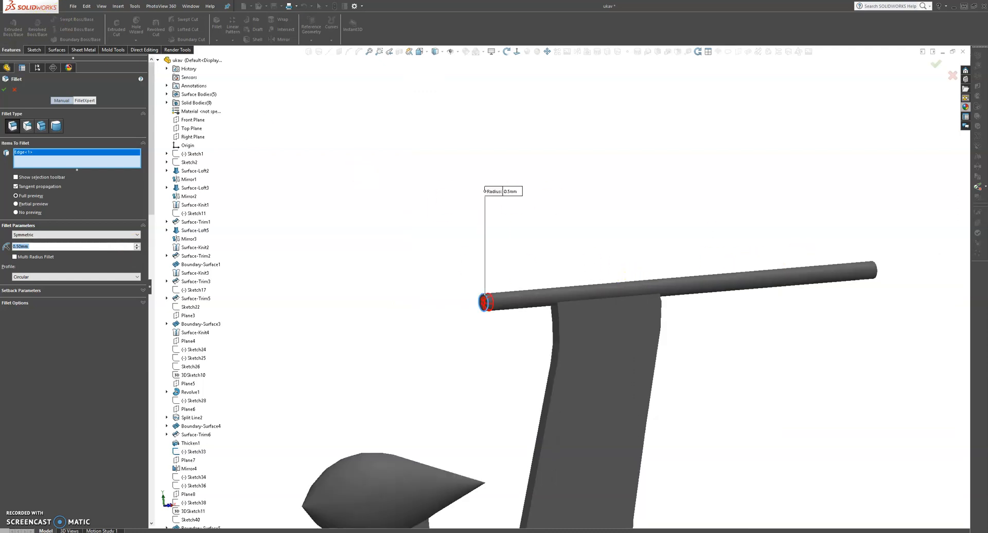
left_click(877, 276)
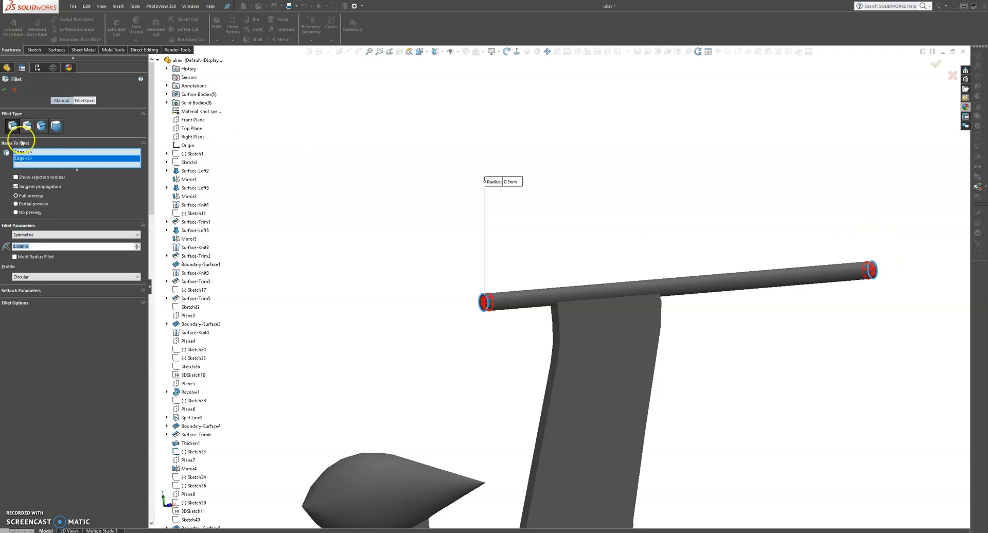
left_click(5, 90)
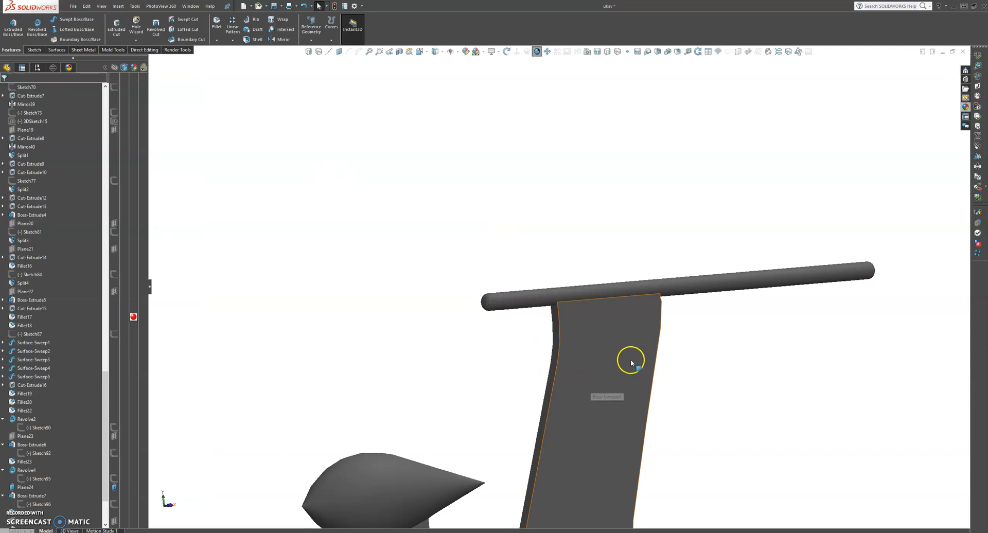
Start a fillet on one of the antenna mast's long front edges and set its radius to 0.3 mm
scroll(631, 363, "up", 4)
scroll(617, 364, "down", 3)
left_click(226, 25)
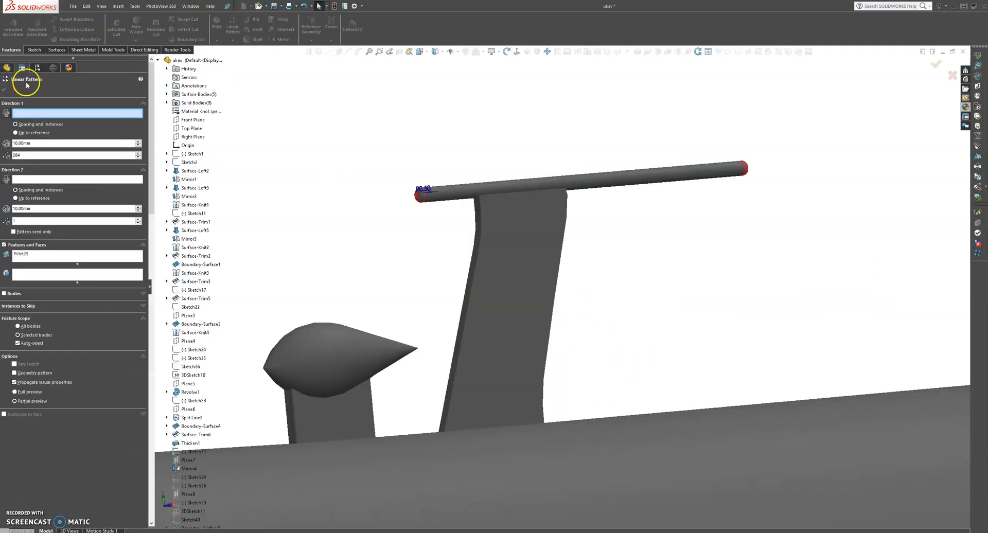
left_click(14, 90)
left_click(220, 24)
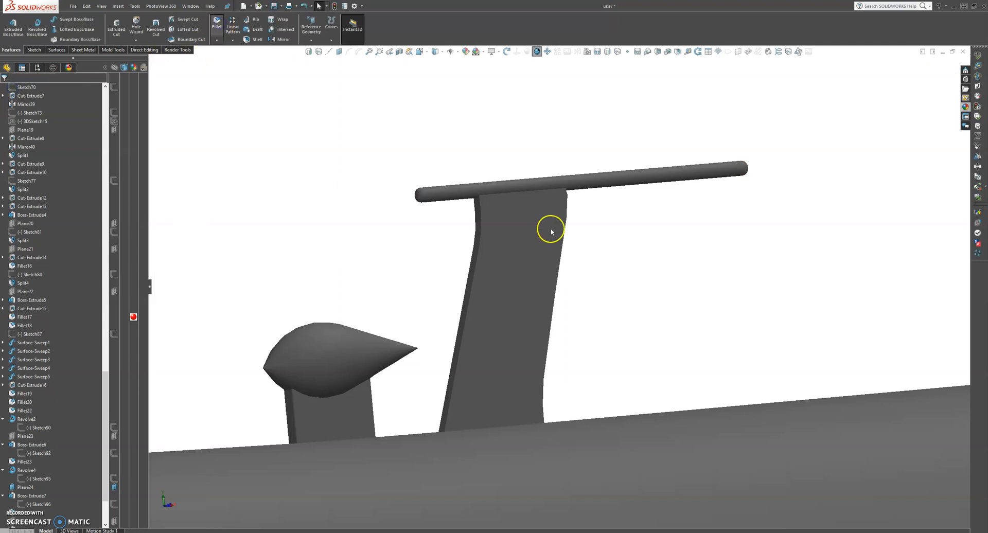
left_click(474, 279)
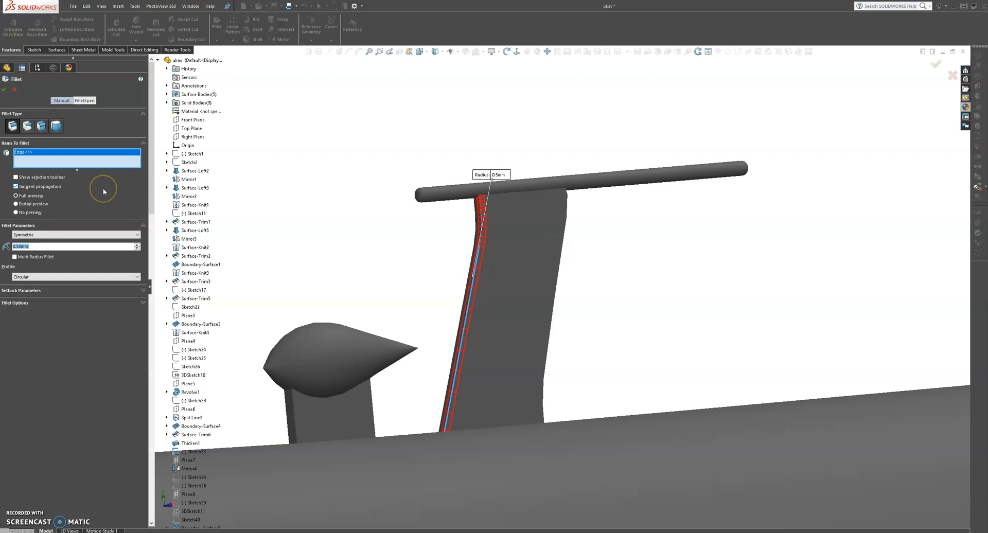
type("0.2")
key("Return")
type("0.3")
key("Return")
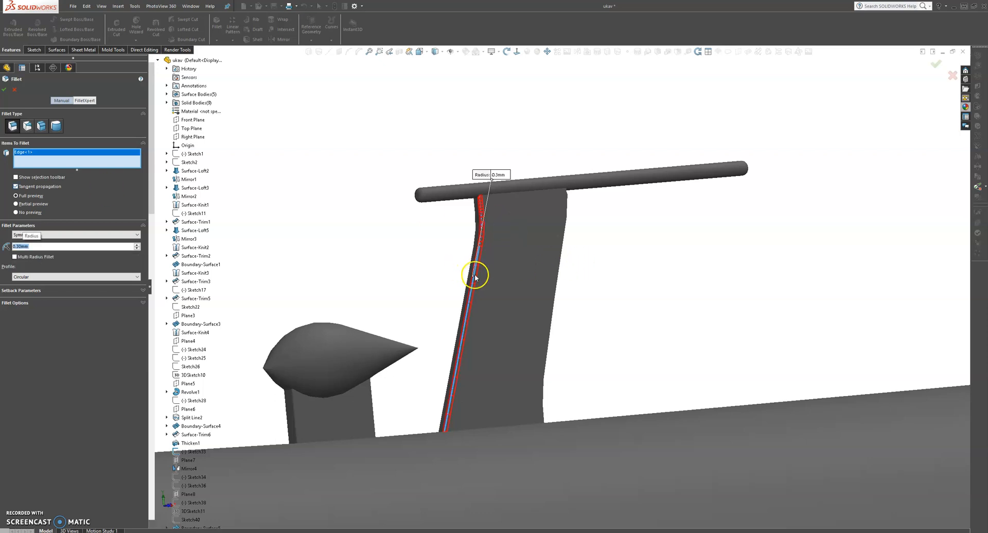
Add the mast's other front edge and both long rear edges to the fillet and apply it
scroll(469, 279, "down", 2)
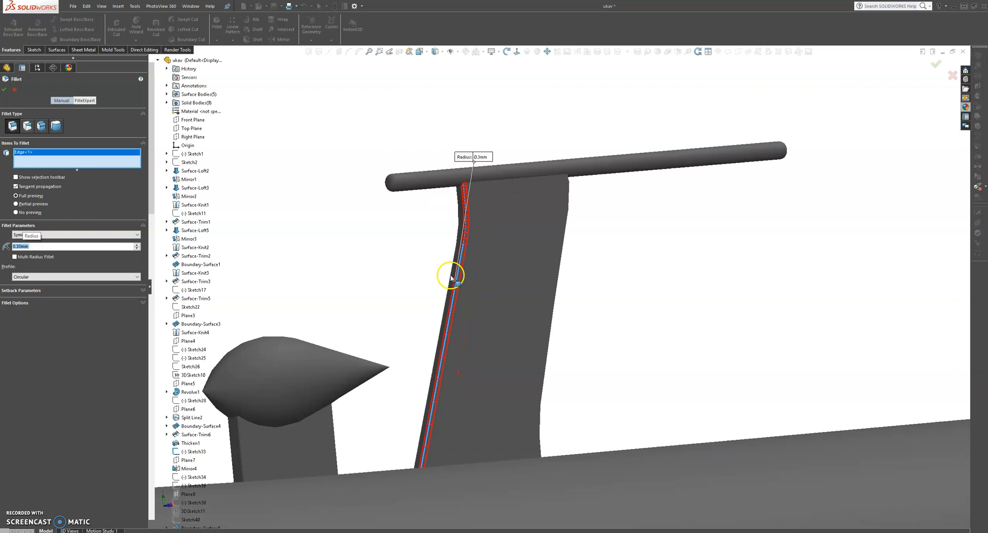
left_click(454, 279)
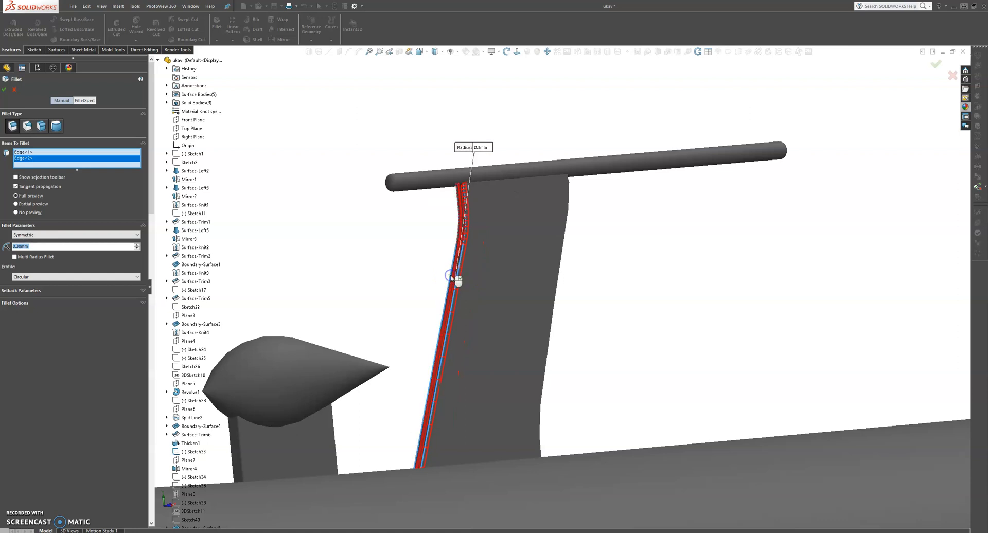
left_click(562, 256)
left_click(560, 256)
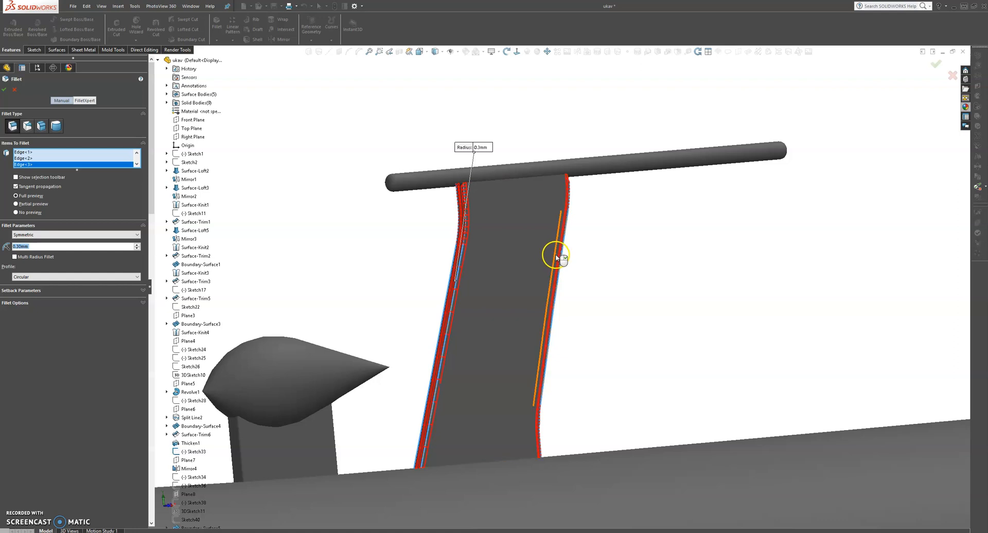
left_click(555, 255)
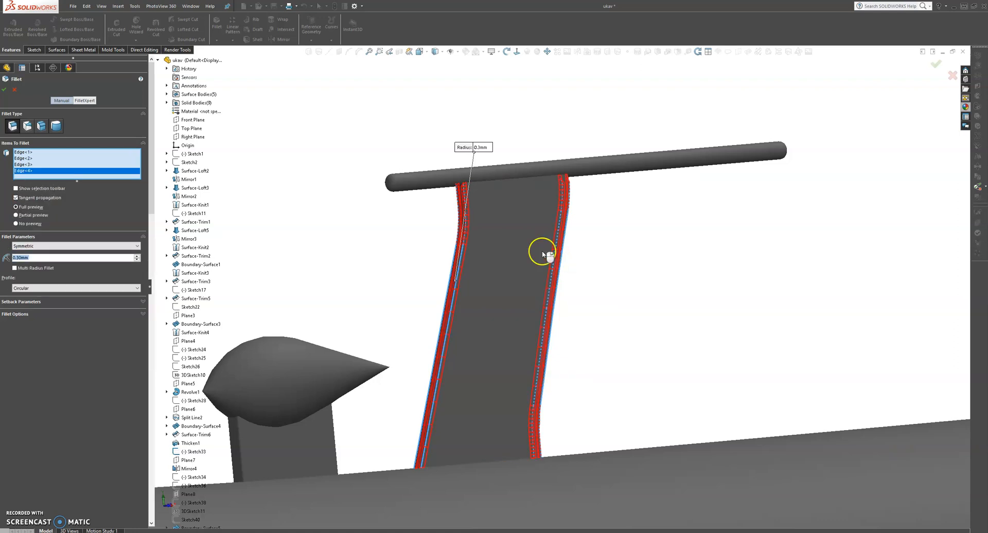
left_click(4, 89)
left_click(548, 135)
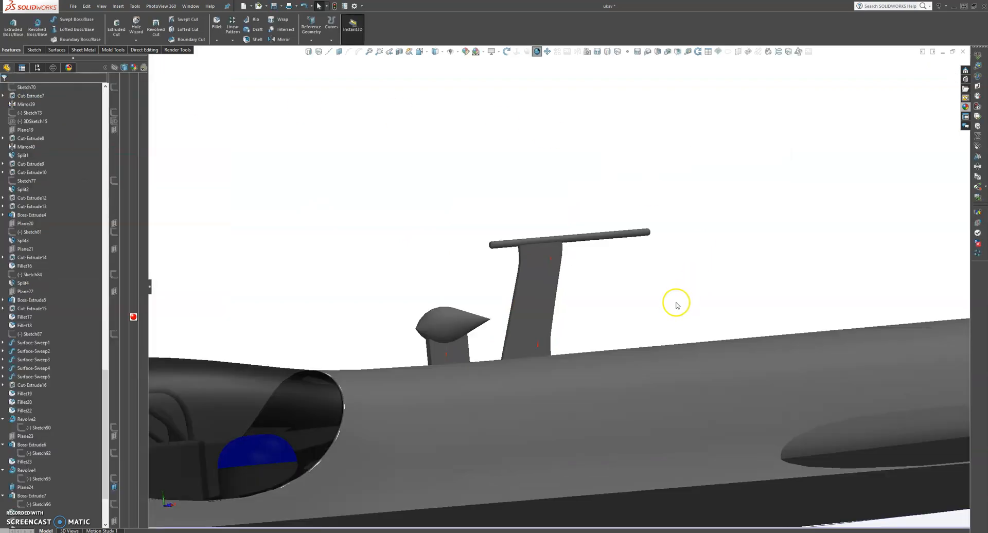
Examine the antenna mast and rod on the fuselage from several angles, along with the whole drone
scroll(453, 270, "up", 5)
middle_click_drag(458, 271, 637, 286)
scroll(637, 286, "up", 5)
scroll(547, 290, "down", 5)
mouse_move(672, 142)
middle_mouse_down()
mouse_move(650, 148)
mouse_move(662, 145)
middle_mouse_up()
scroll(534, 258, "up", 3)
scroll(533, 261, "up", 2)
scroll(450, 335, "down", 5)
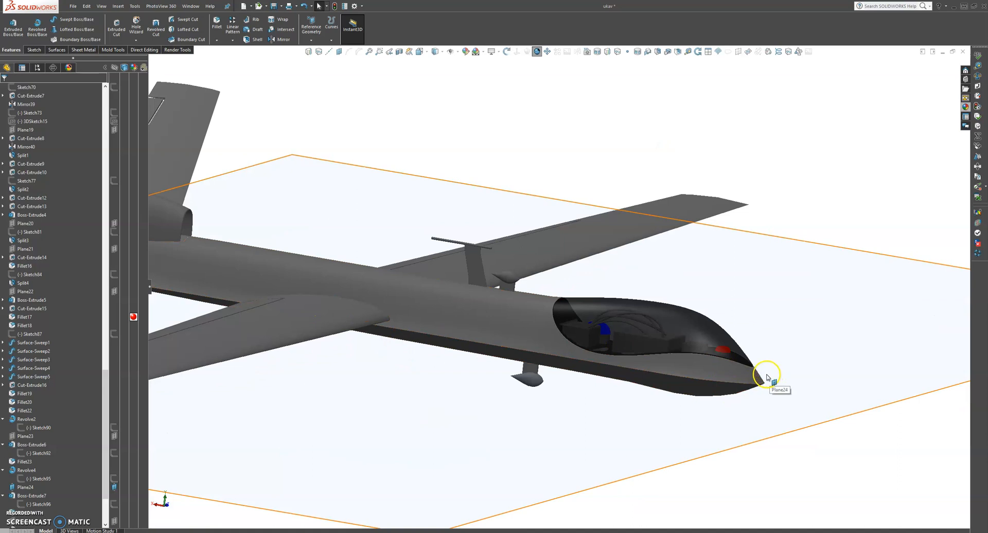
middle_click_drag(667, 407, 661, 406)
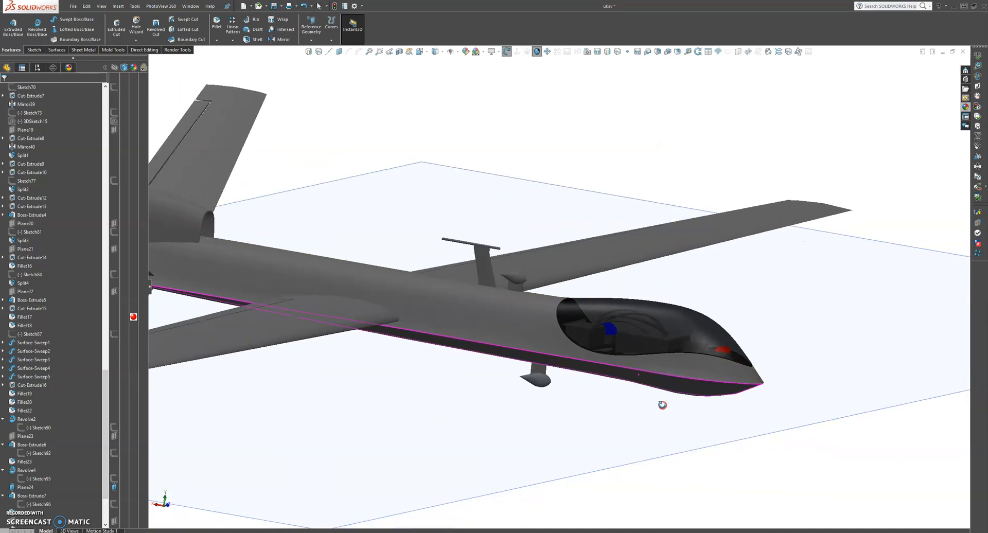
scroll(71, 194, "up", 15)
scroll(71, 194, "up", 8)
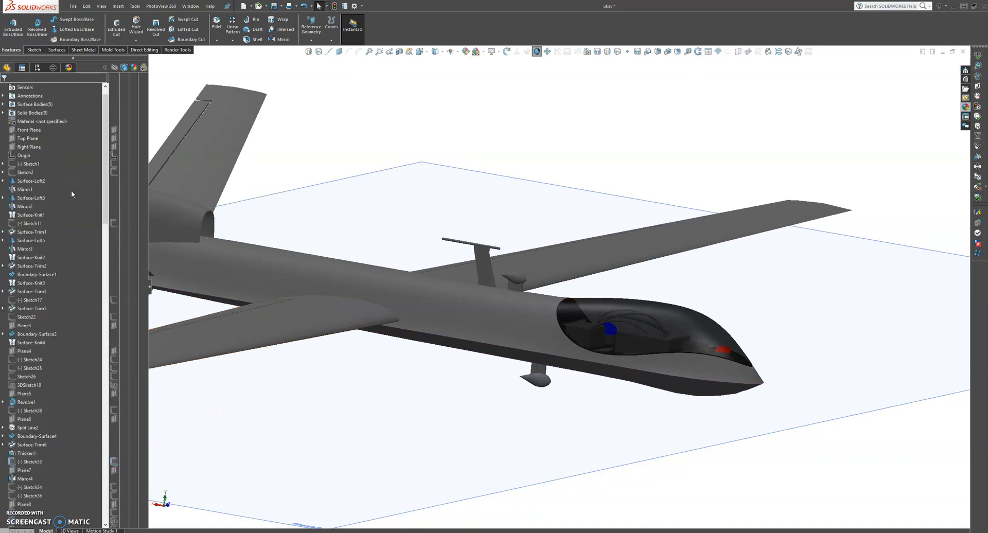
scroll(619, 315, "up", 4)
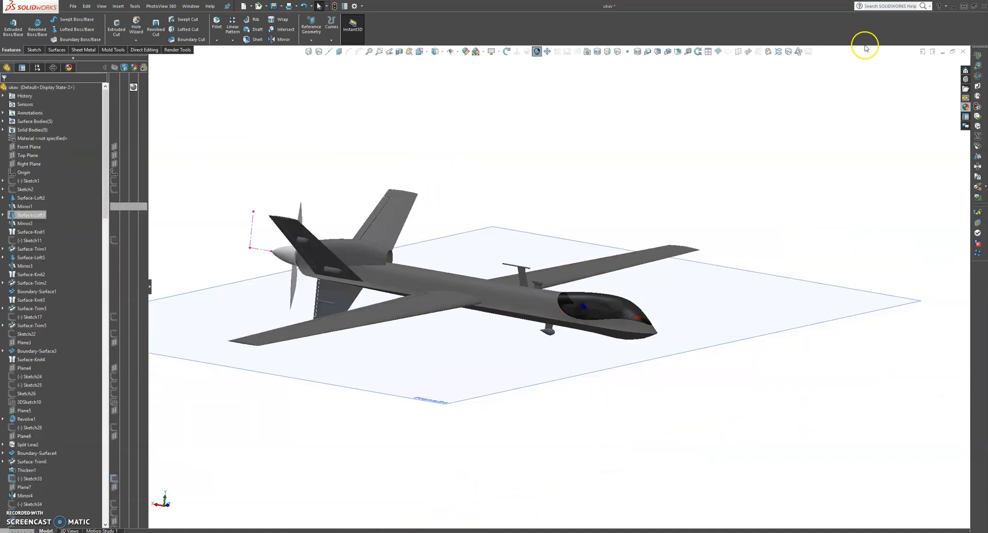
Create a reference plane offset 296 mm from the Right Plane, with the offset flipped toward the drone's nose
left_click(341, 52)
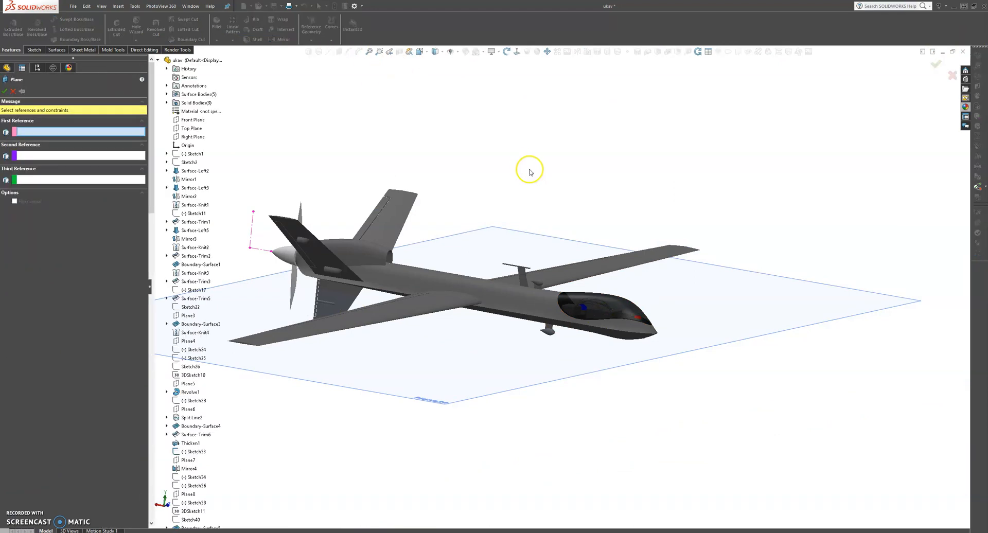
left_click(193, 137)
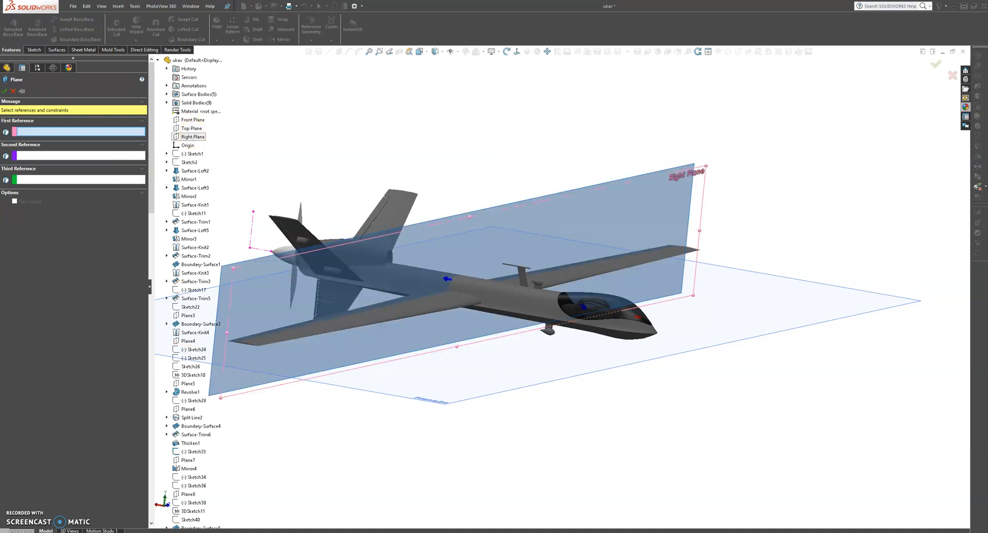
left_click(15, 197)
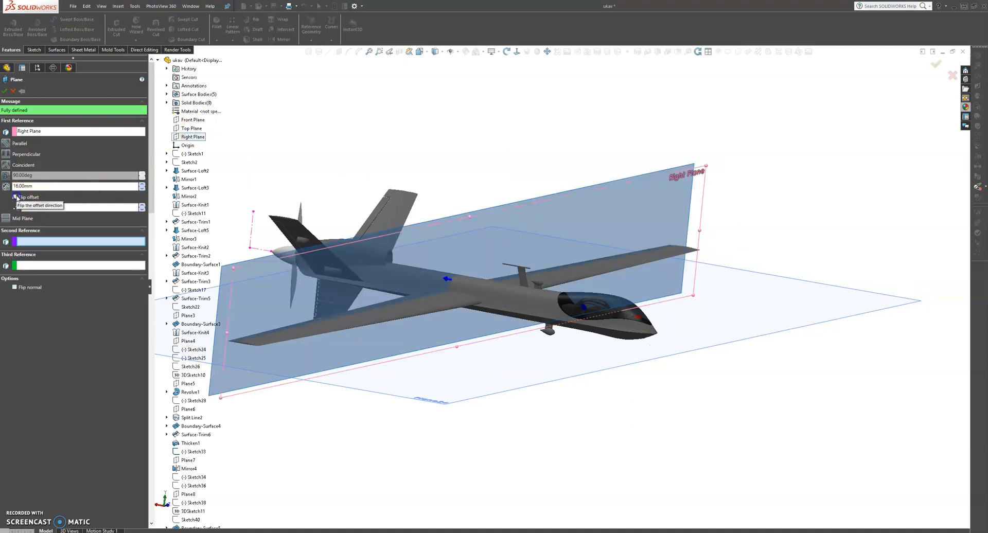
left_click(143, 186)
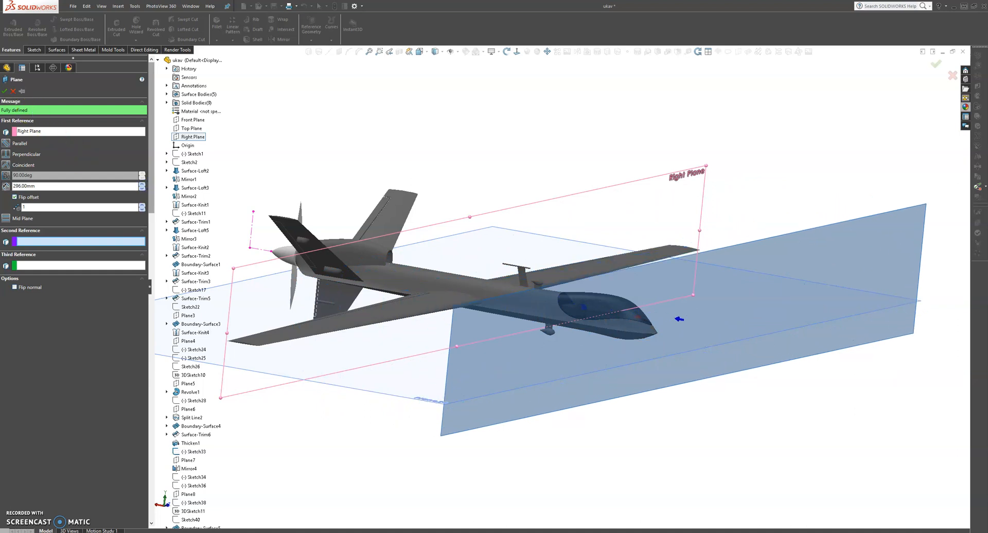
left_click(4, 90)
Edit the new plane ahead of the nose and set its offset distance to 294 mm
middle_click_drag(673, 303, 704, 289)
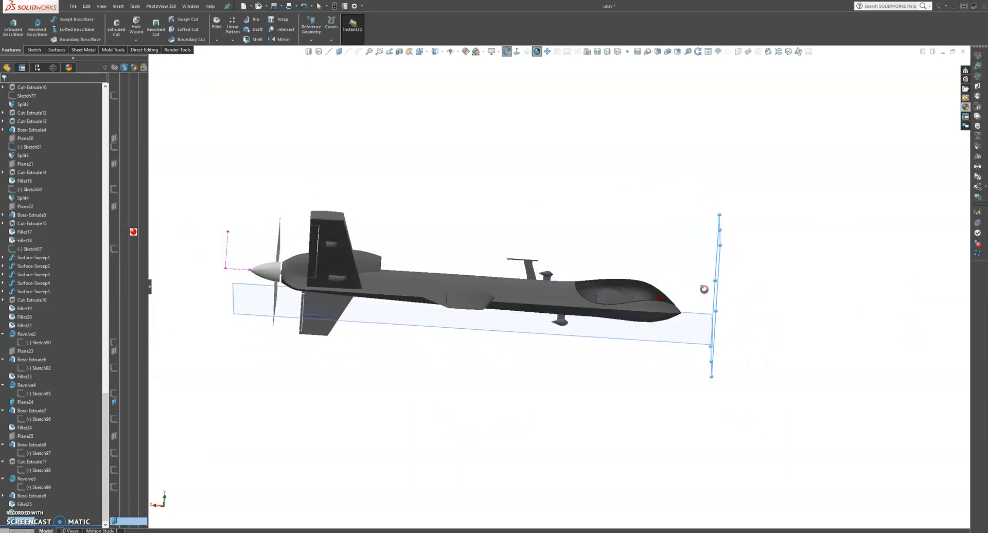
scroll(704, 289, "up", 1)
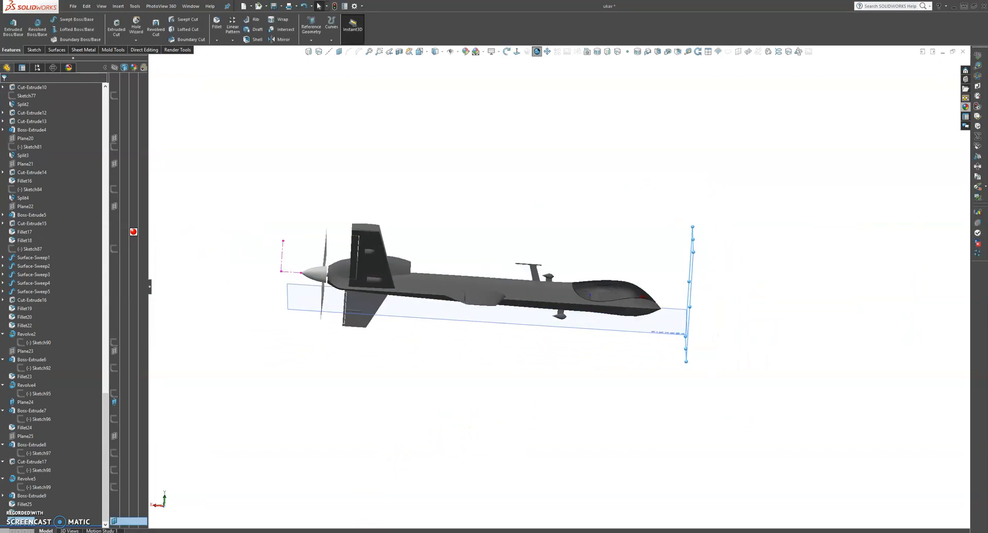
mouse_move(384, 506)
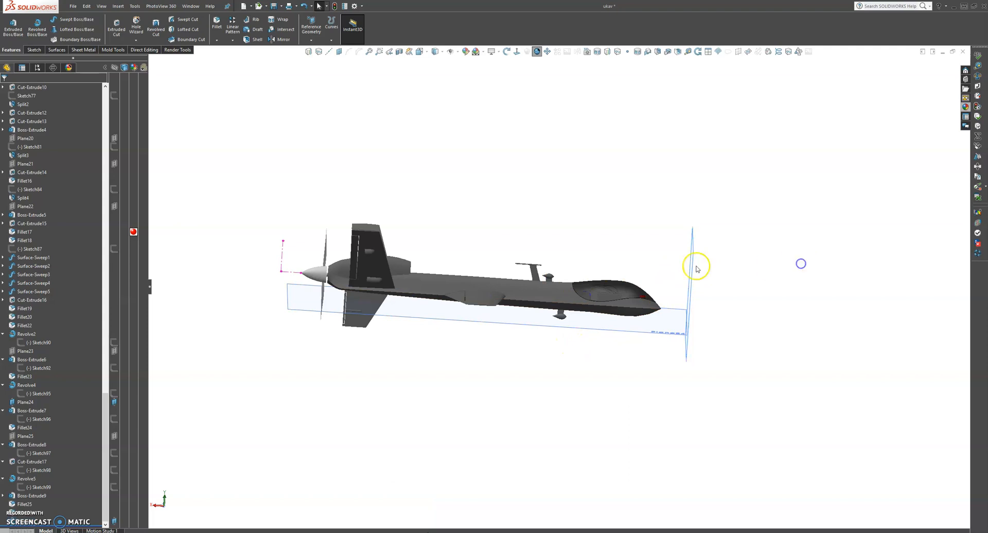
right_click(688, 272)
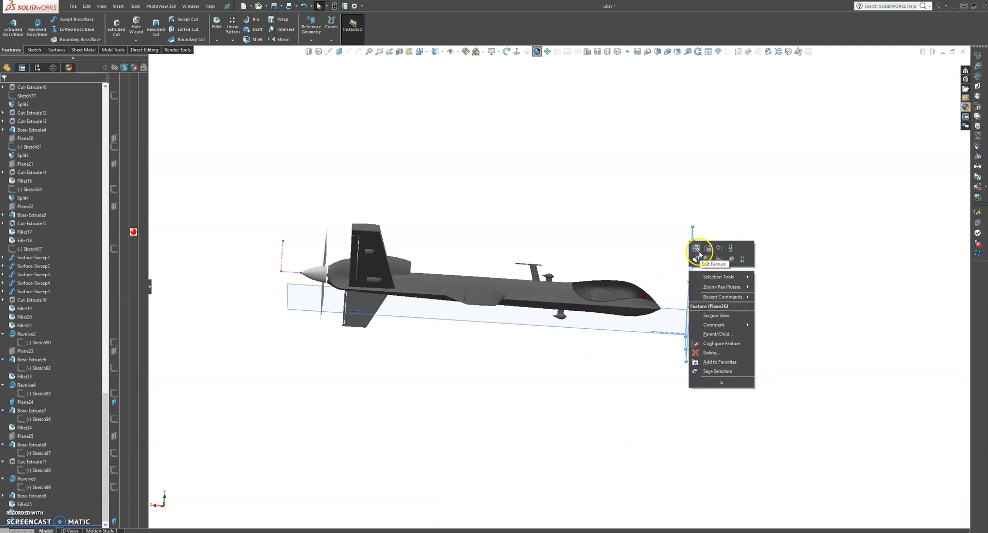
left_click(706, 262)
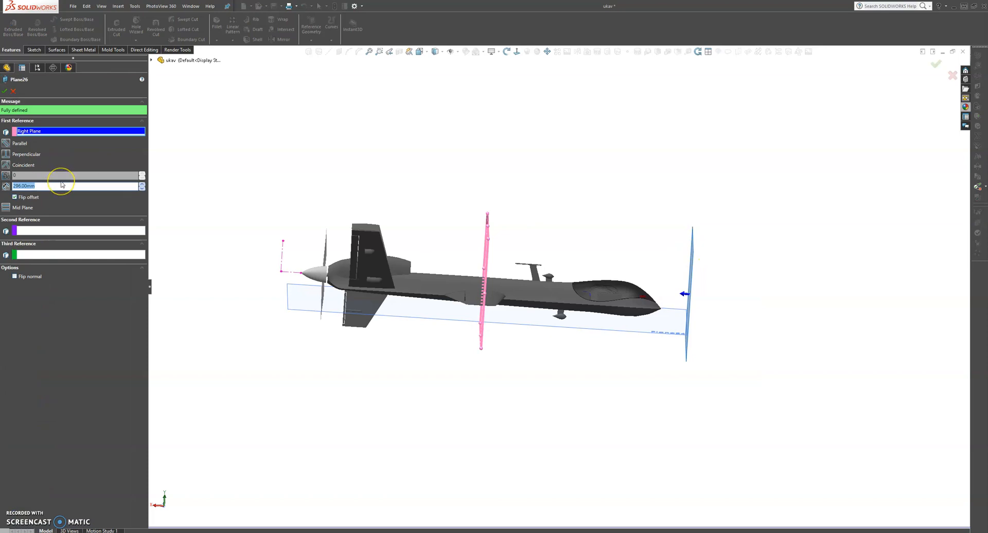
type("294")
key("Return")
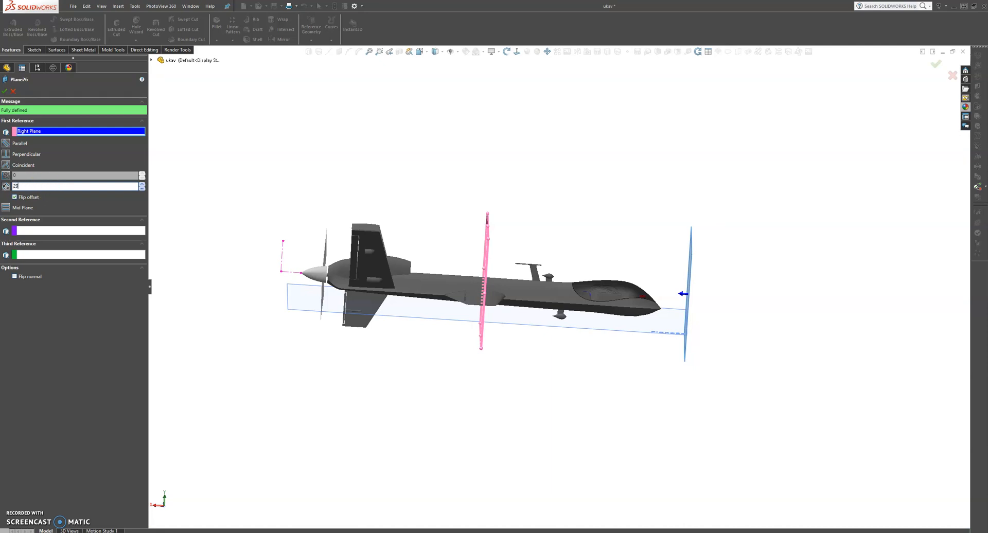
left_click(8, 92)
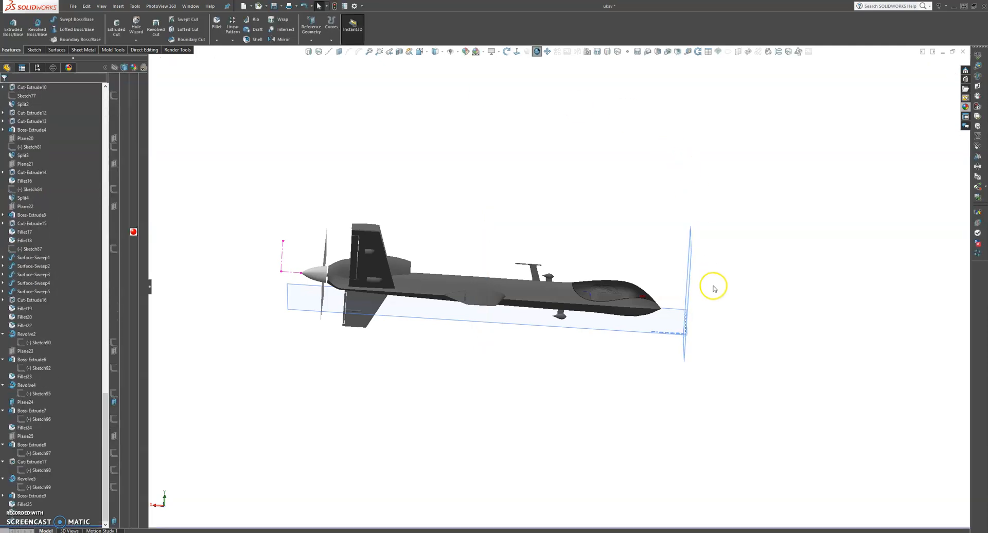
Open a sketch on the offset plane ahead of the drone's nose
middle_click_drag(701, 285, 689, 302)
left_click(789, 177)
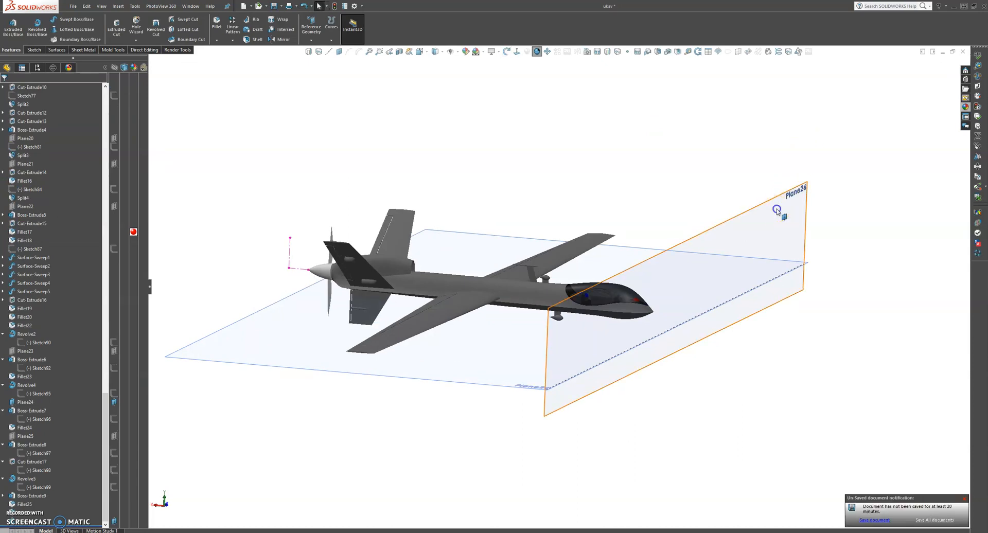
left_click(777, 210)
left_click(810, 185)
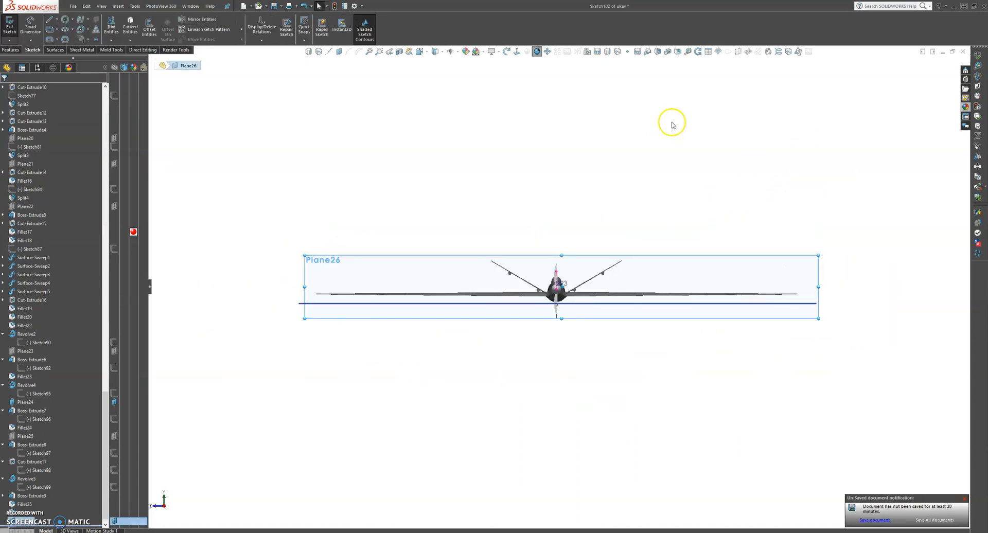
left_click(516, 51)
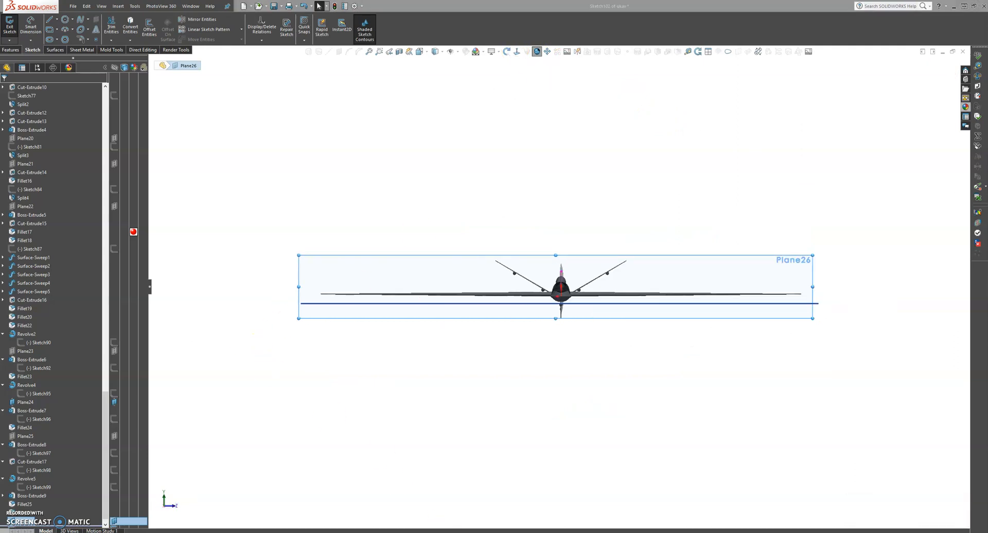
middle_click_drag(539, 377, 641, 432)
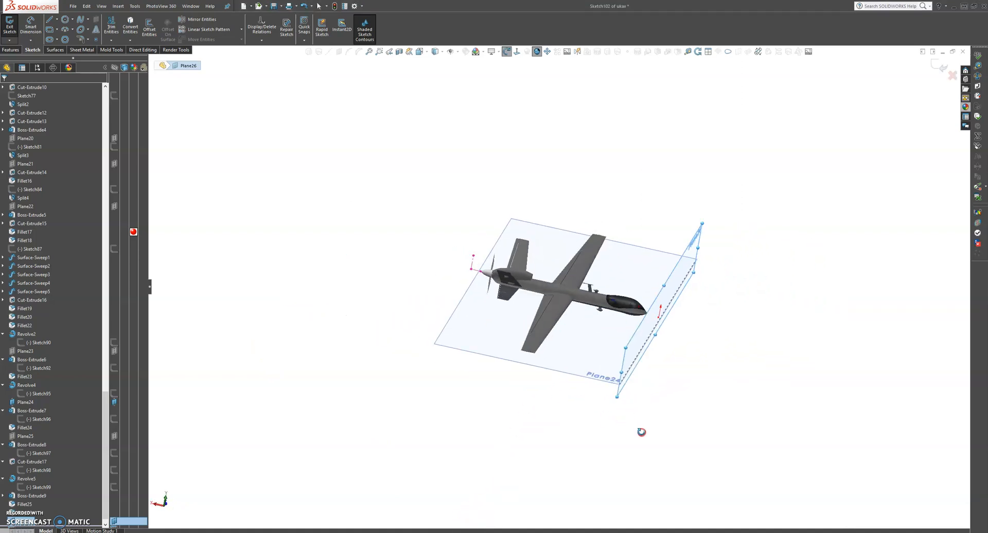
scroll(610, 306, "down", 3)
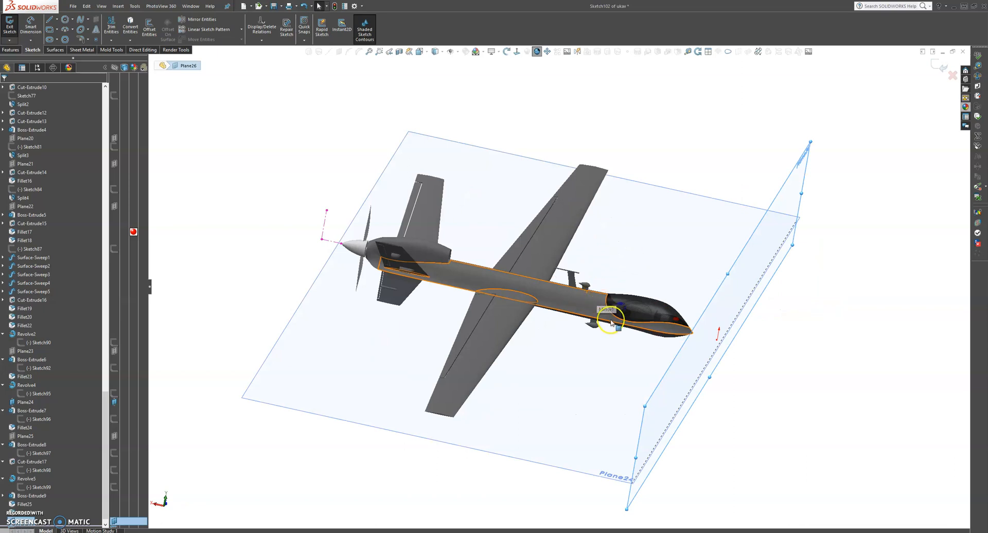